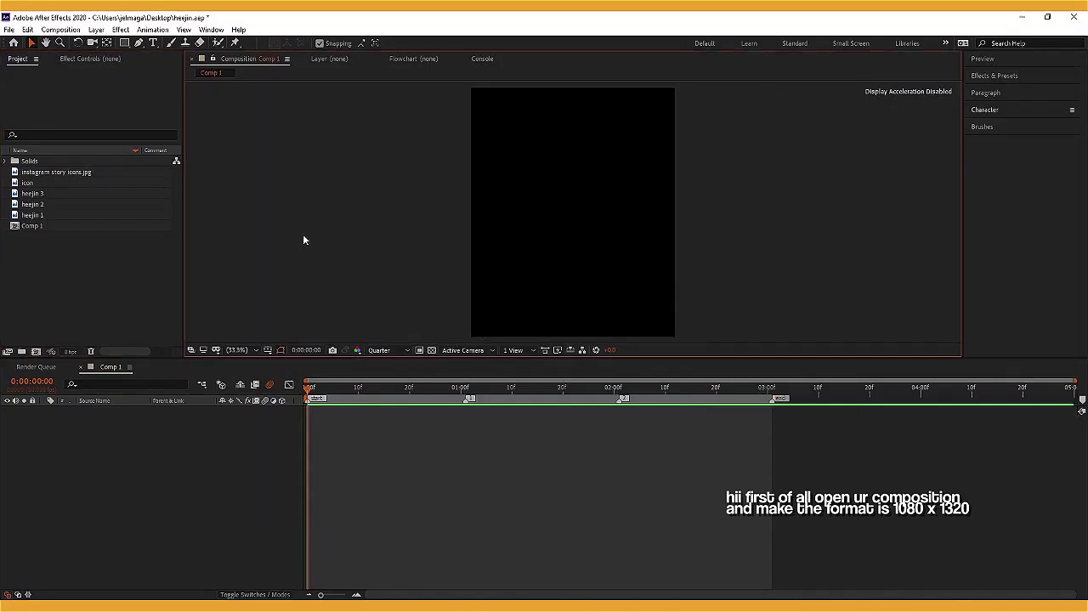
Add the heejin 1-3 photos to the timeline and trim them to 3 seconds
mouse_move(3, 189)
mouse_down()
mouse_move(42, 219)
mouse_move(51, 429)
mouse_up()
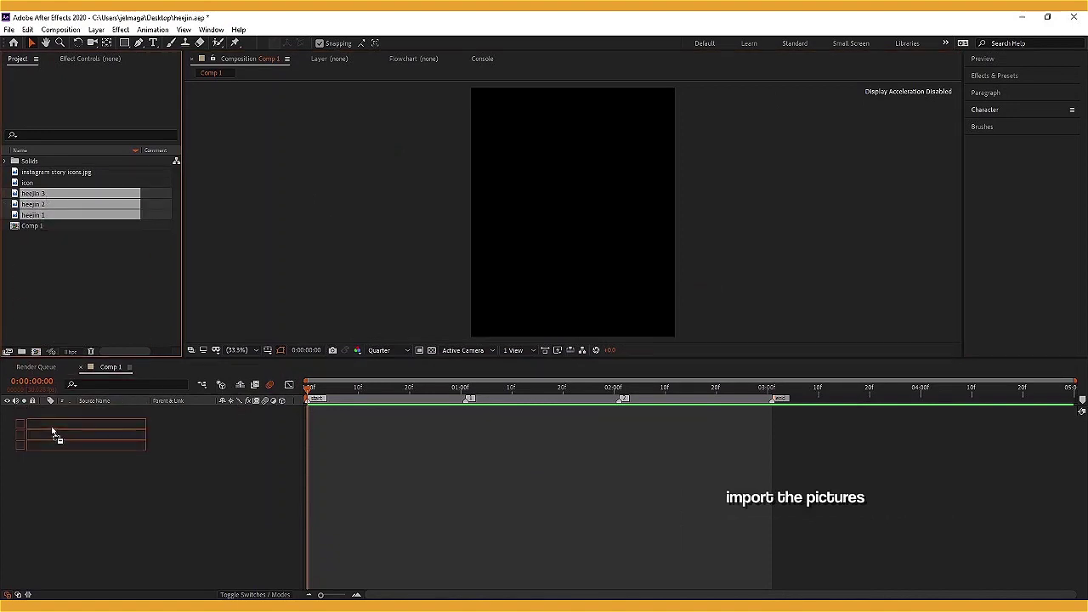
click(771, 390)
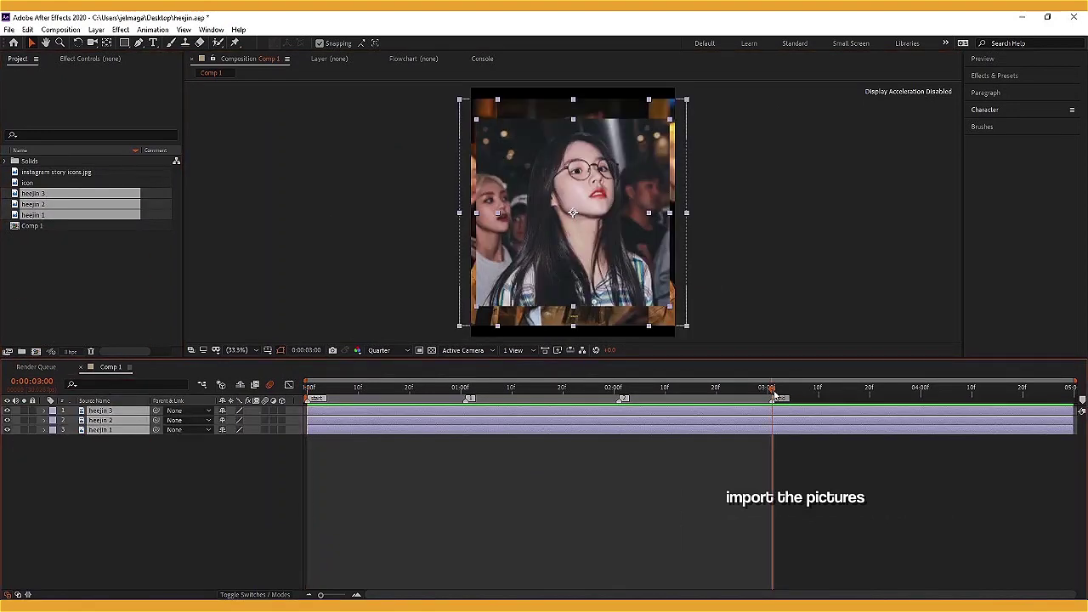
key(alt+bracketright)
key(Home)
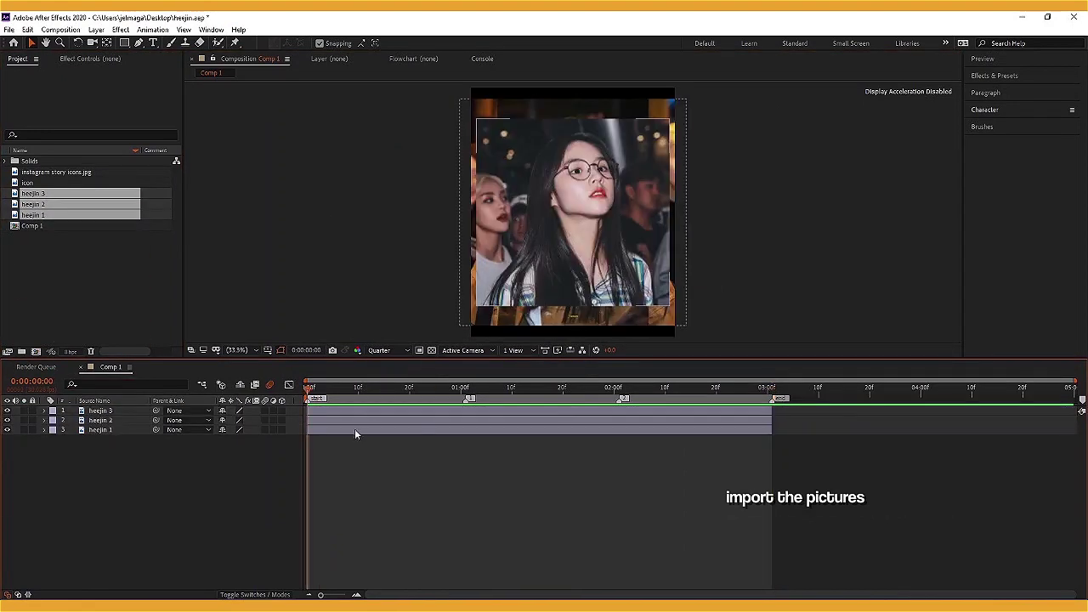
click(355, 431)
click(331, 442)
click(129, 314)
Scale heejin 3 to about 140% to fill the frame, then pre-compose it
click(370, 413)
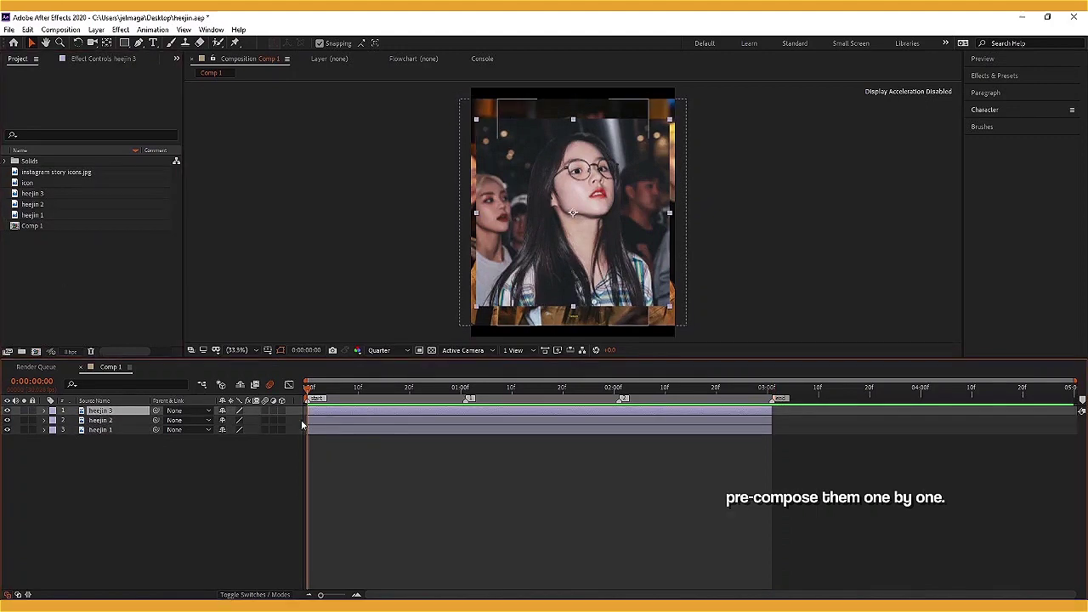
key(s)
drag(251, 420, 278, 427)
key(s)
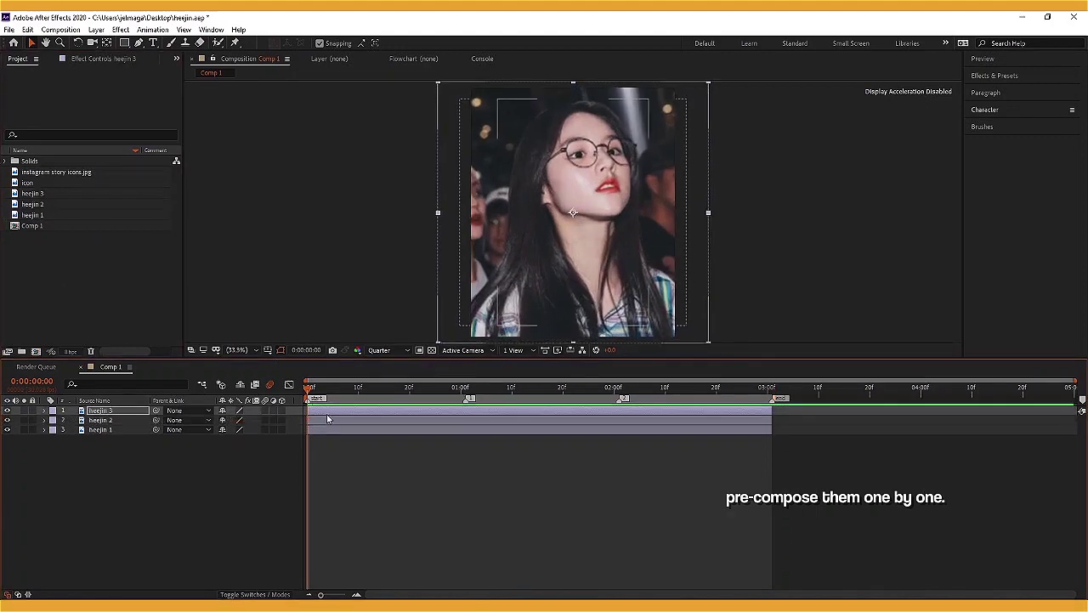
right_click(323, 411)
click(364, 360)
key(Return)
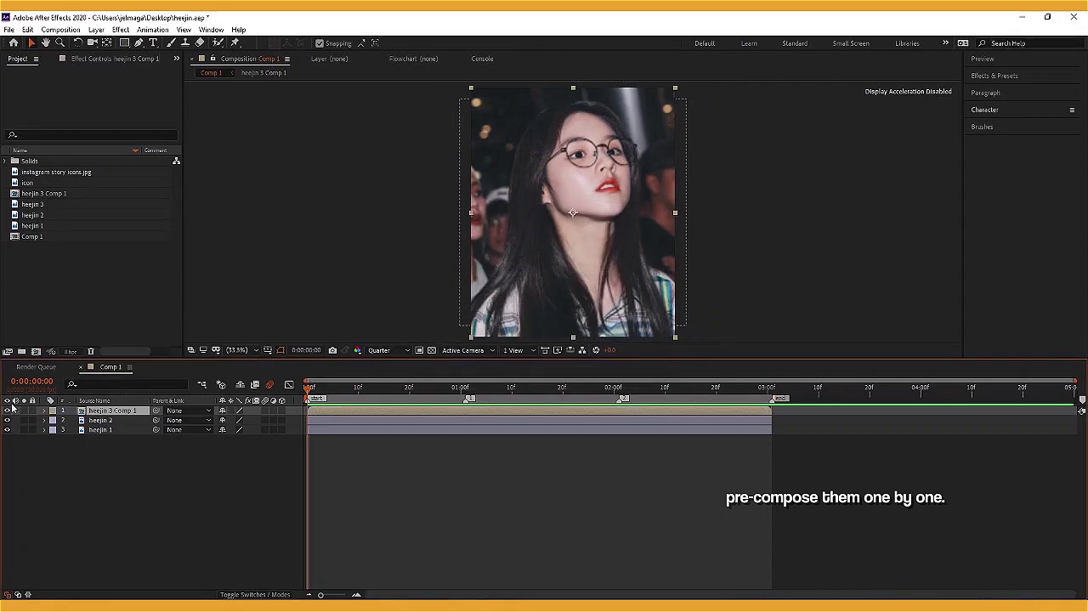
click(7, 410)
Scale heejin 2 to about 158%, move it down, and pre-compose it
click(247, 420)
key(s)
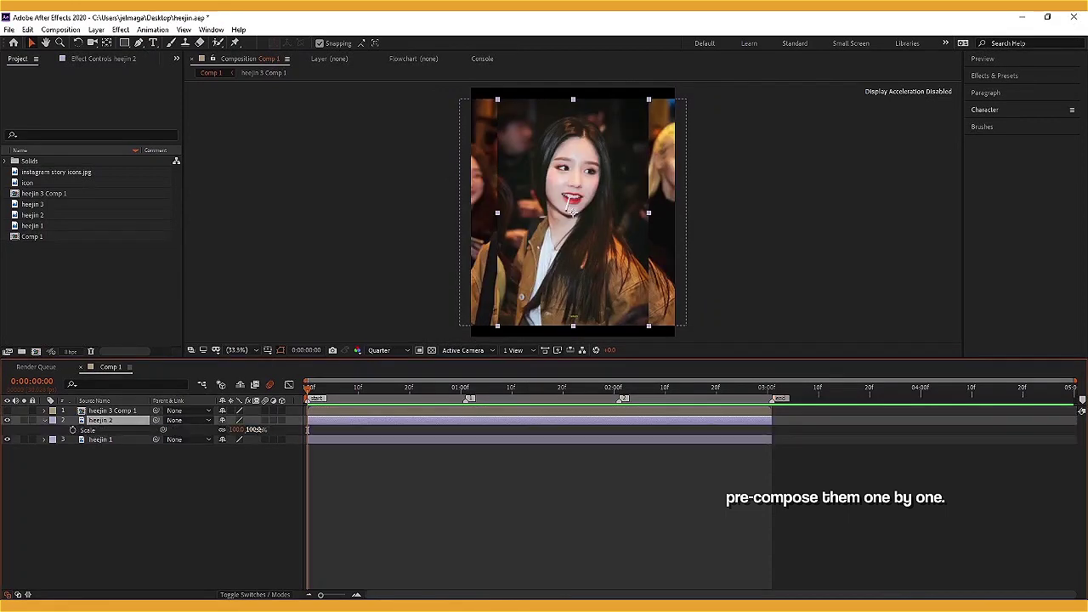
drag(256, 429, 293, 429)
key(p)
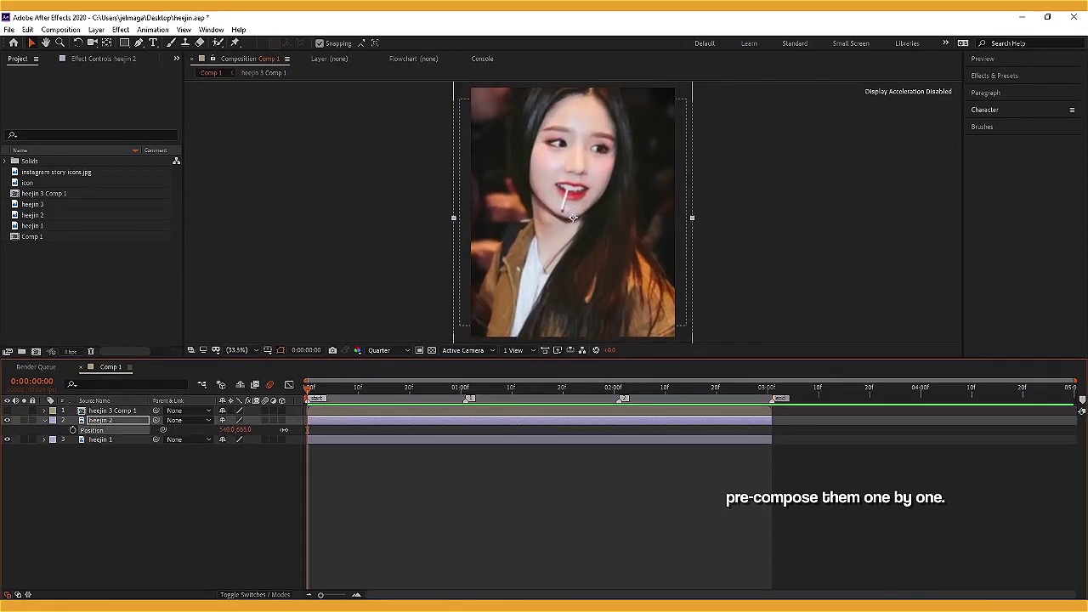
drag(574, 218, 574, 247)
right_click(389, 420)
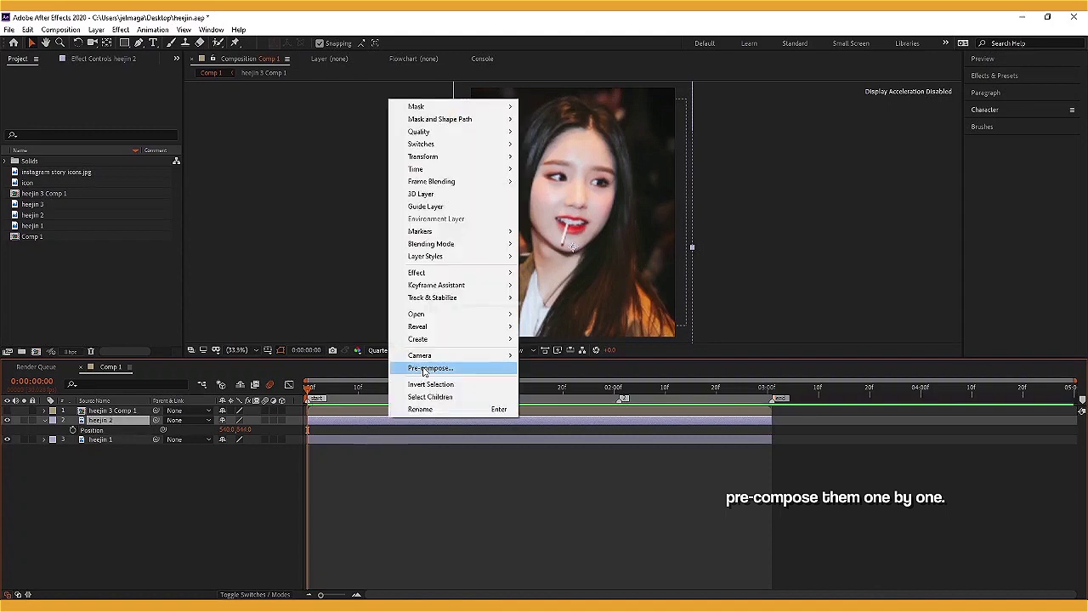
click(425, 368)
key(Return)
click(7, 422)
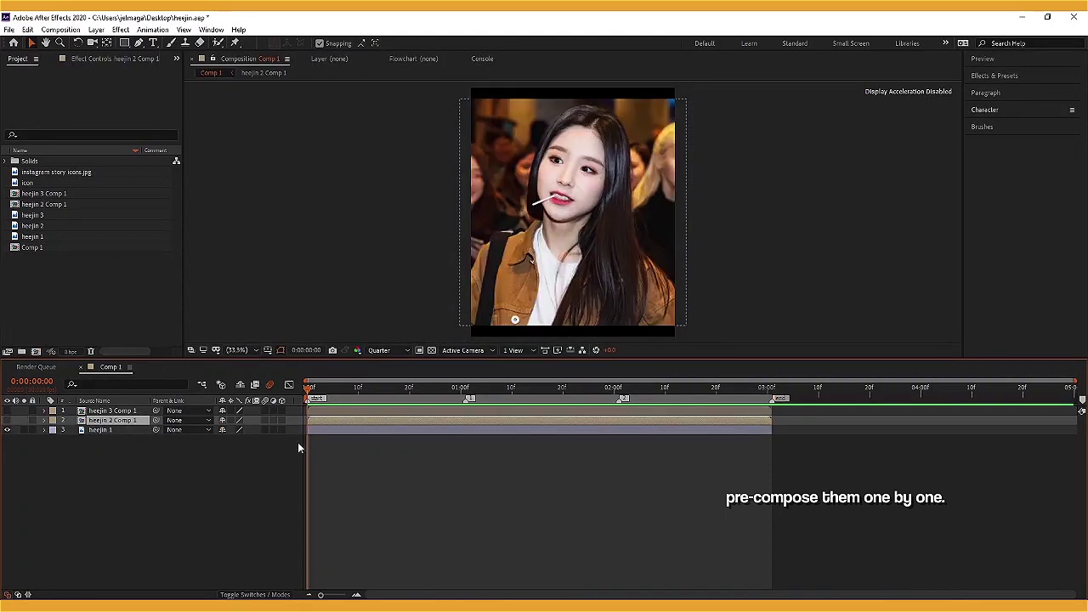
Scale heejin 1 to about 123%, move it down, and pre-compose it
click(320, 433)
key(s)
drag(255, 440, 273, 440)
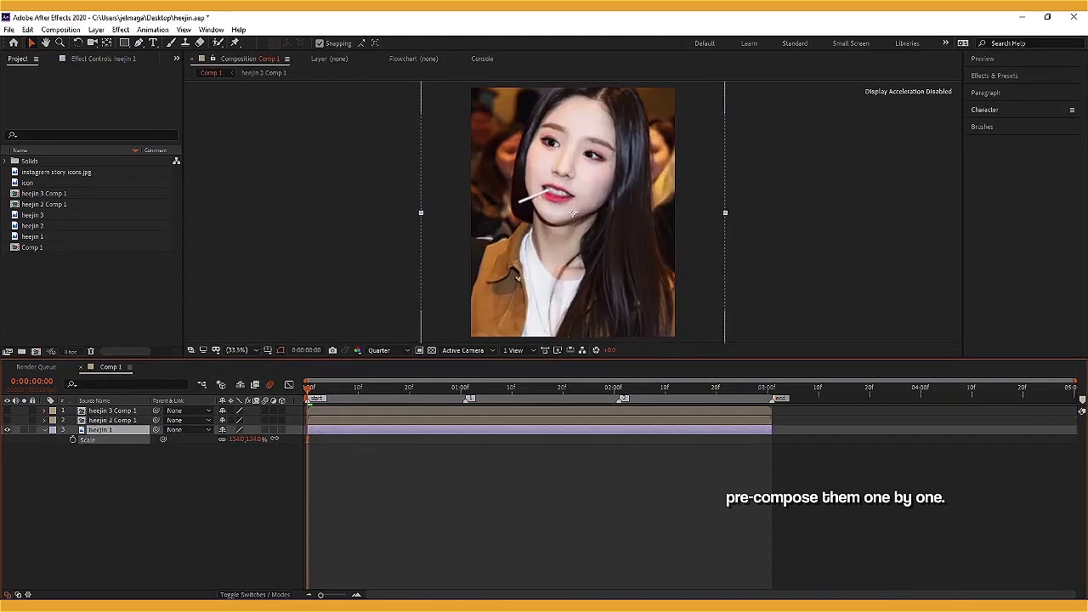
key(p)
drag(574, 217, 574, 238)
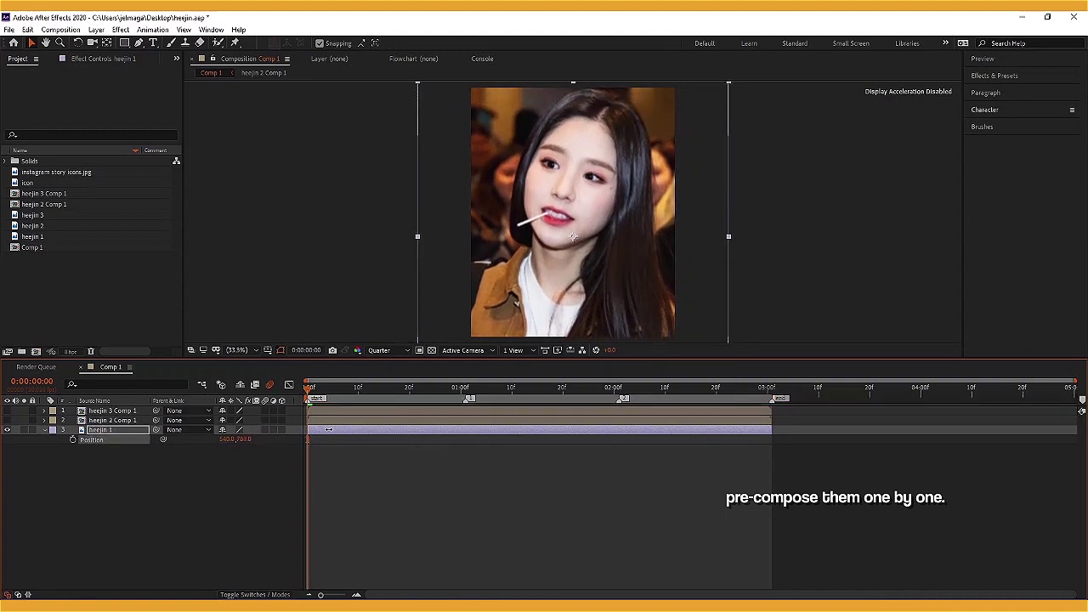
drag(258, 443, 238, 443)
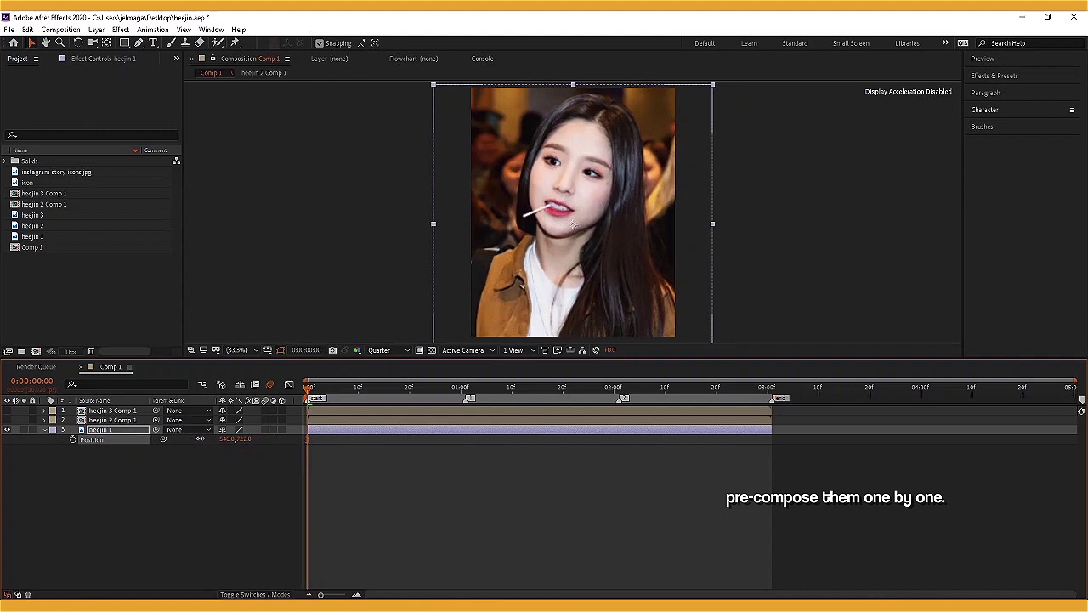
right_click(393, 432)
click(445, 385)
click(571, 379)
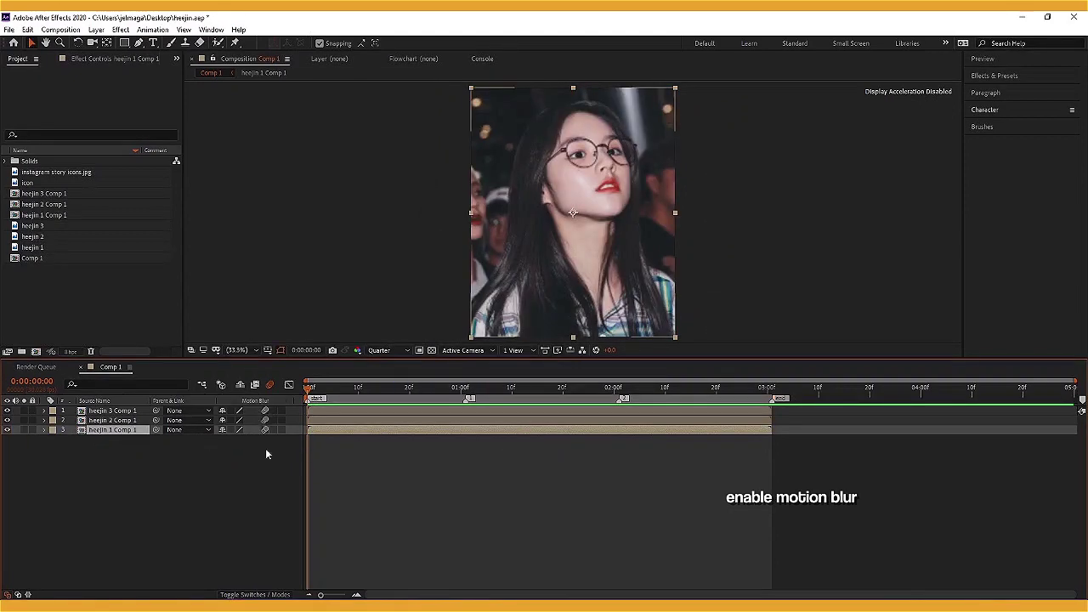
Add a null object layer and trim it to end at 3 seconds
right_click(299, 410)
mouse_move(315, 417)
click(459, 483)
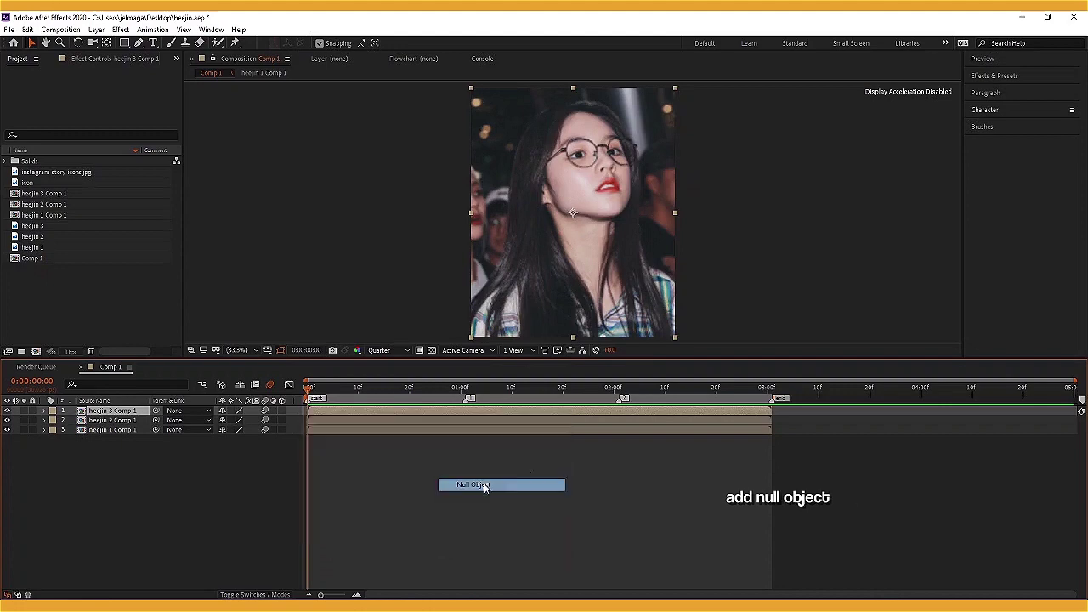
click(776, 393)
key(alt+])
key(F2)
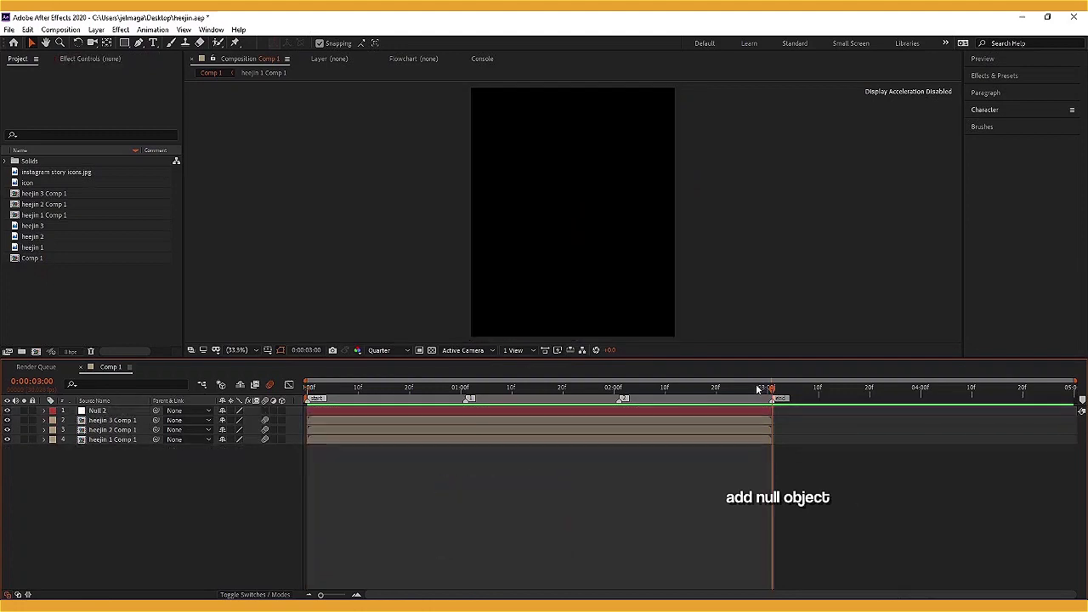
key(Home)
Parent the three photo comps to Null 2 and shift heejin 2 Comp 1 right to X 1620
drag(296, 446, 98, 410)
click(330, 485)
click(318, 432)
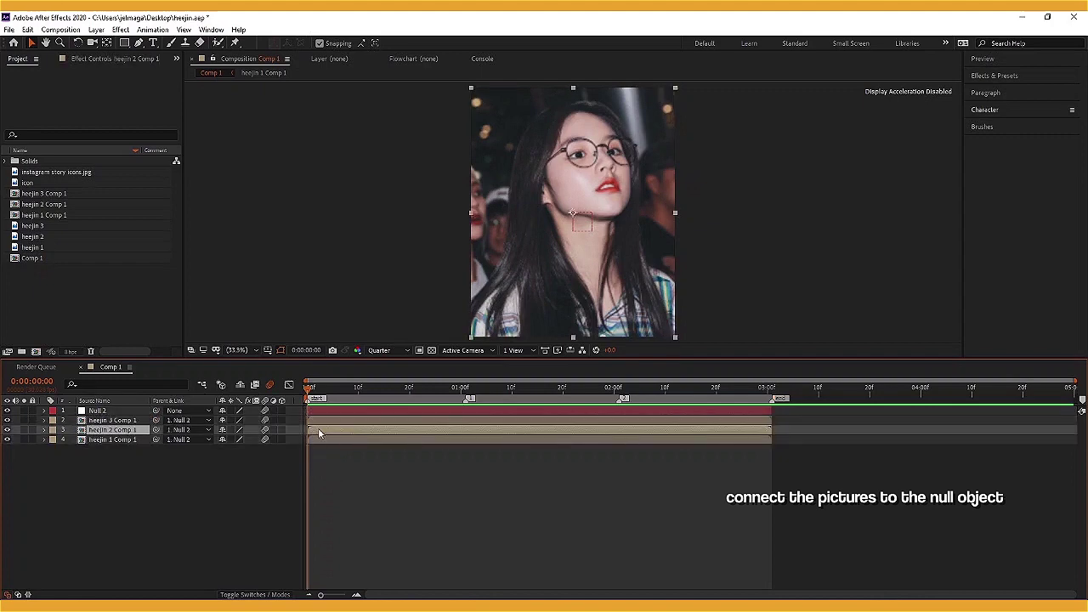
key(p)
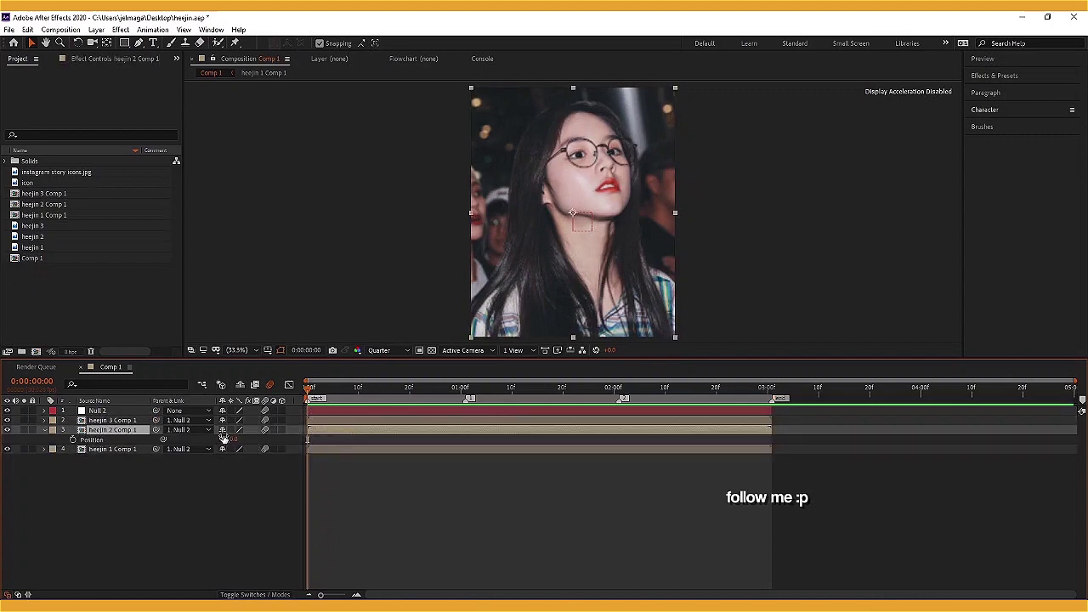
drag(224, 441, 827, 427)
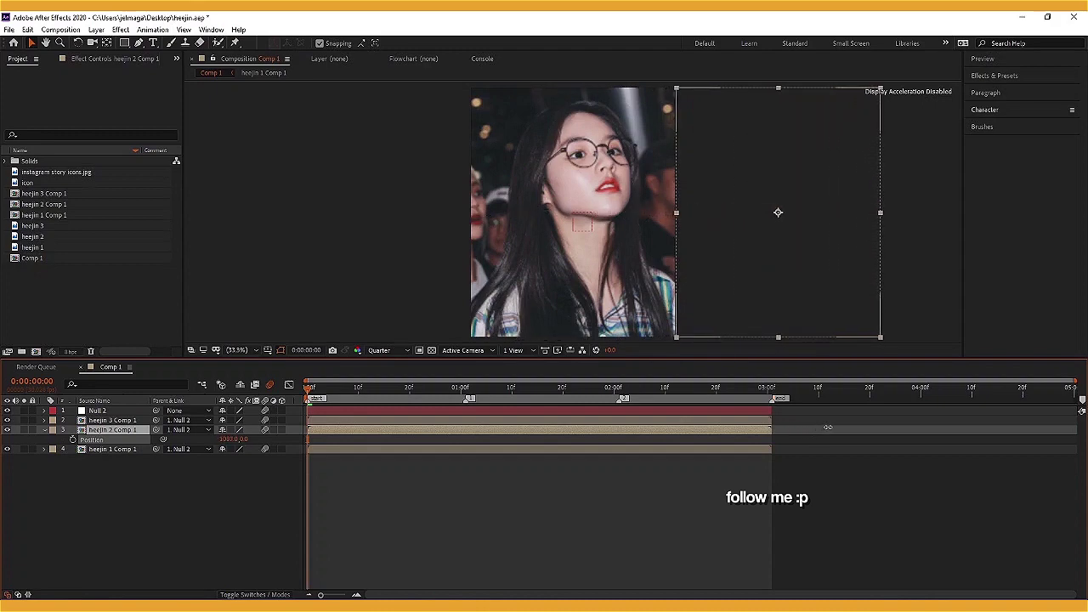
Move heejin 1 Comp 1 right to about X 2160 and reset the viewer to 33.3%
scroll(779, 318, down, 2)
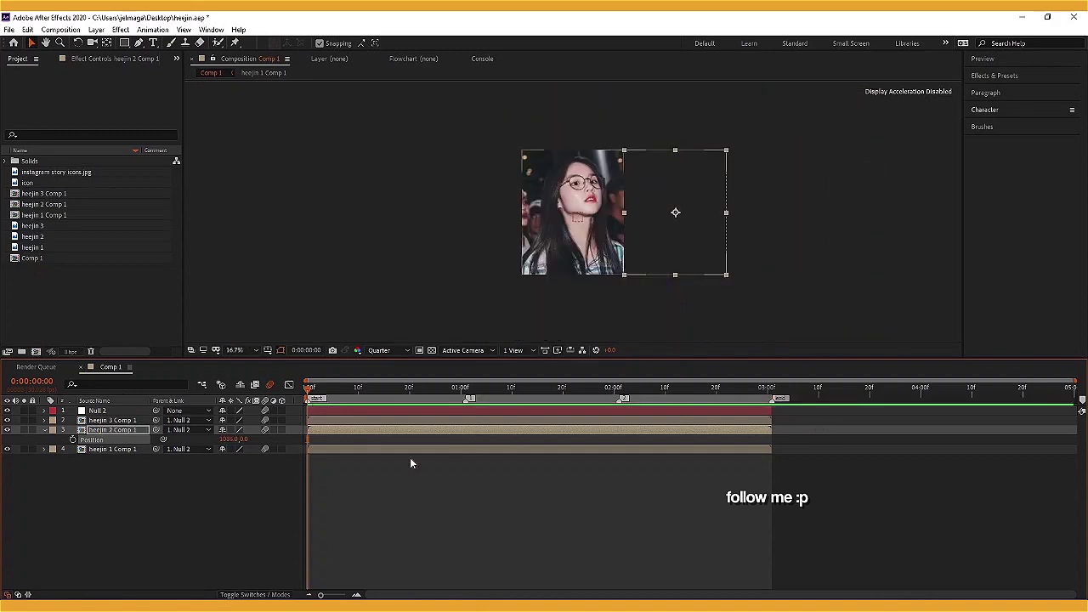
click(361, 448)
key(p)
drag(224, 460, 153, 482)
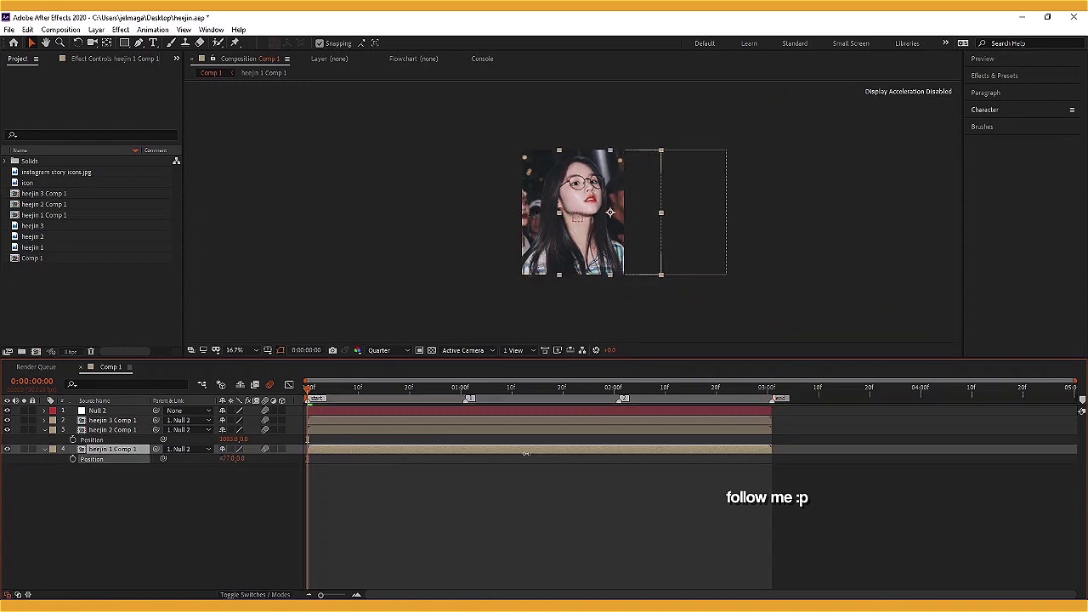
drag(221, 464, 608, 472)
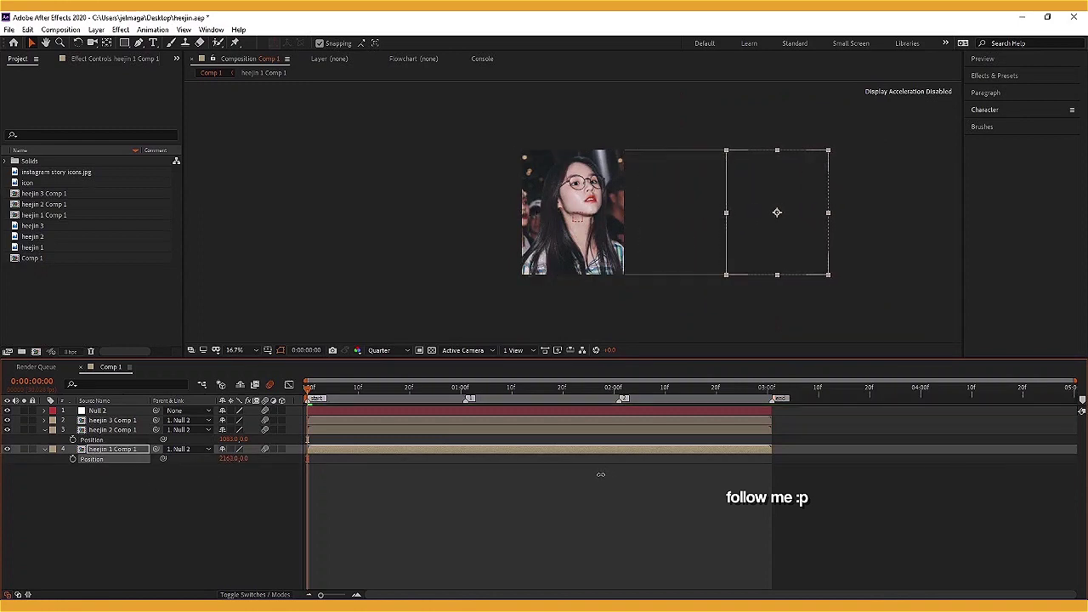
click(235, 349)
click(243, 469)
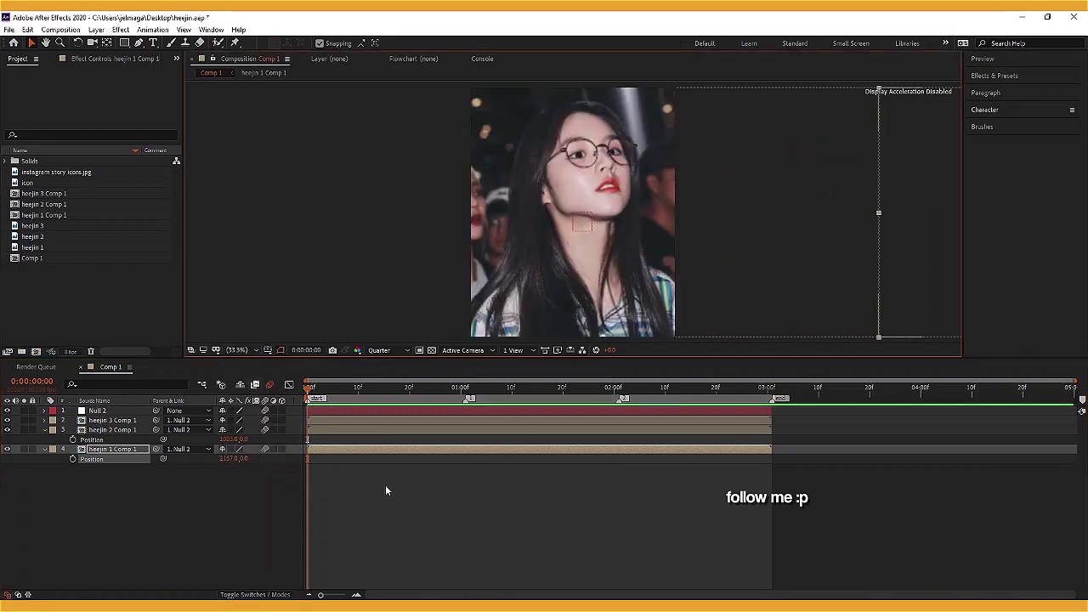
click(393, 498)
key(u)
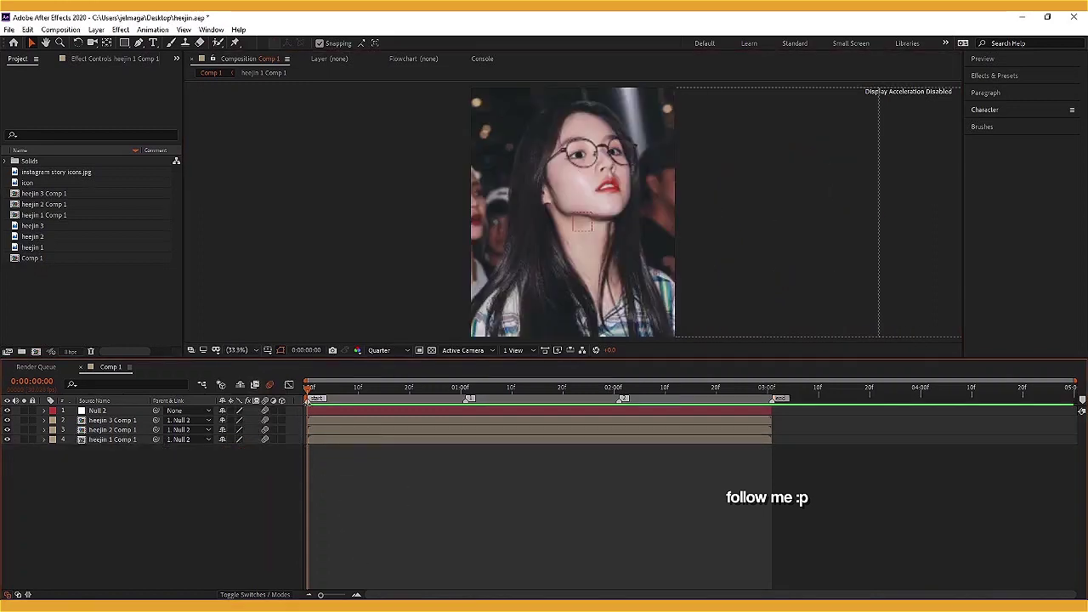
click(320, 414)
Keyframe Null 2's position so the photos slide left between 0 and 2 seconds
key(p)
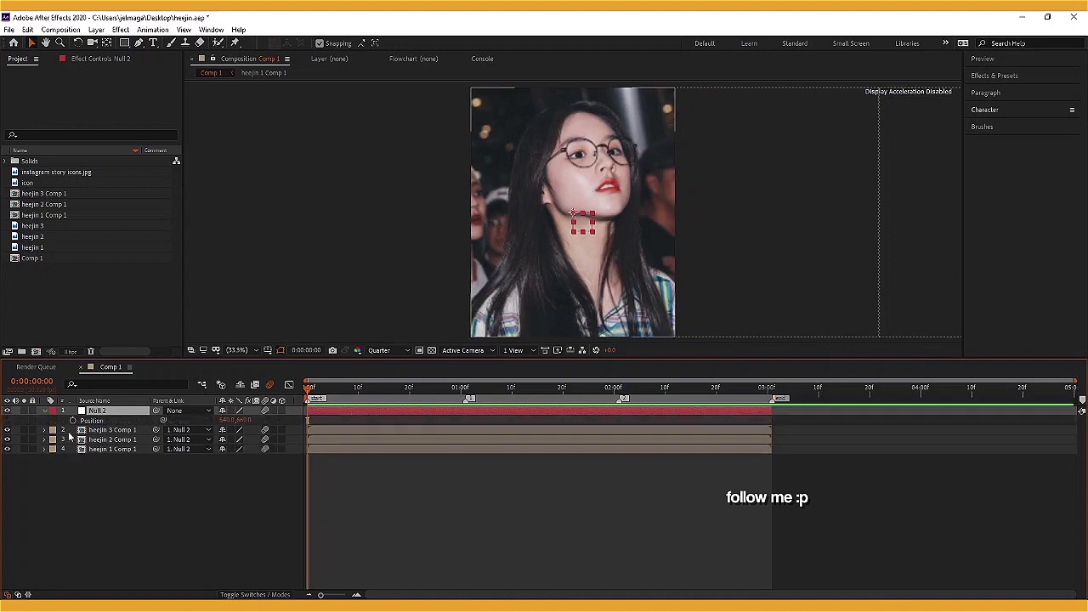
drag(583, 389, 619, 389)
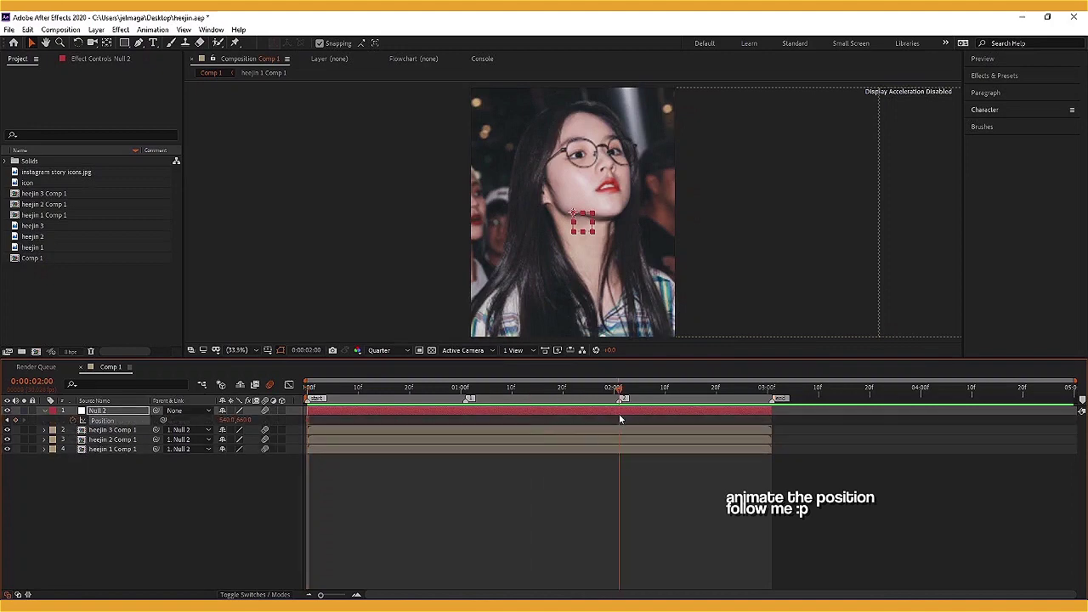
drag(206, 425, 51, 431)
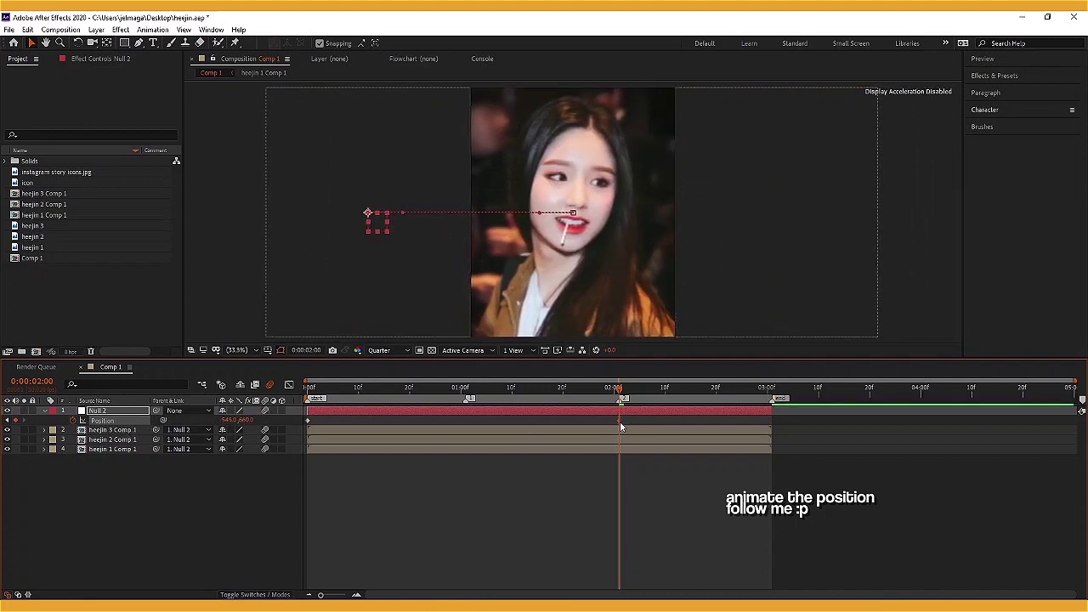
click(495, 388)
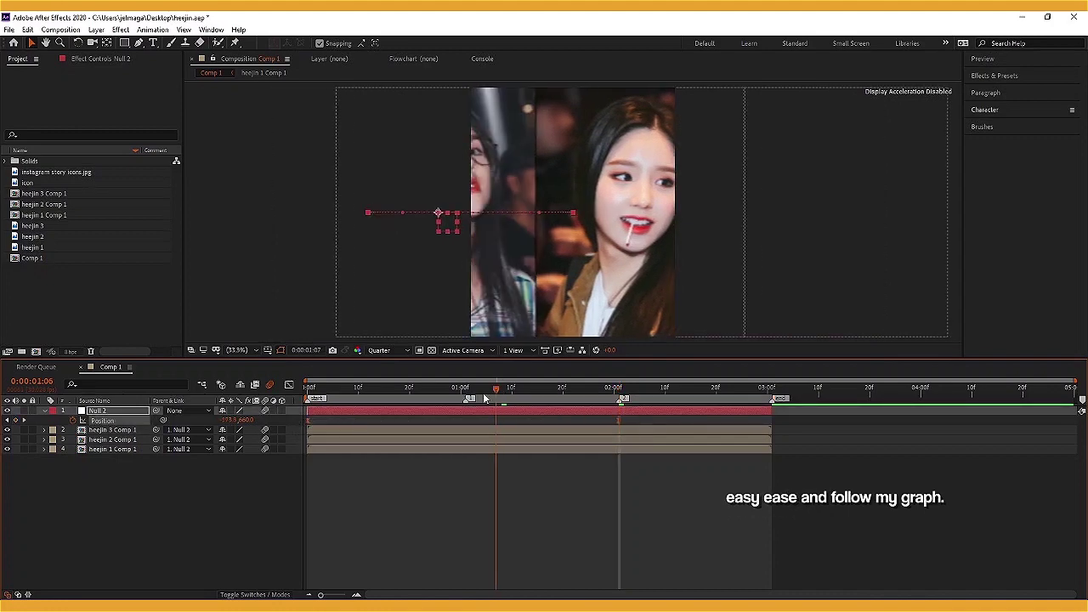
click(466, 388)
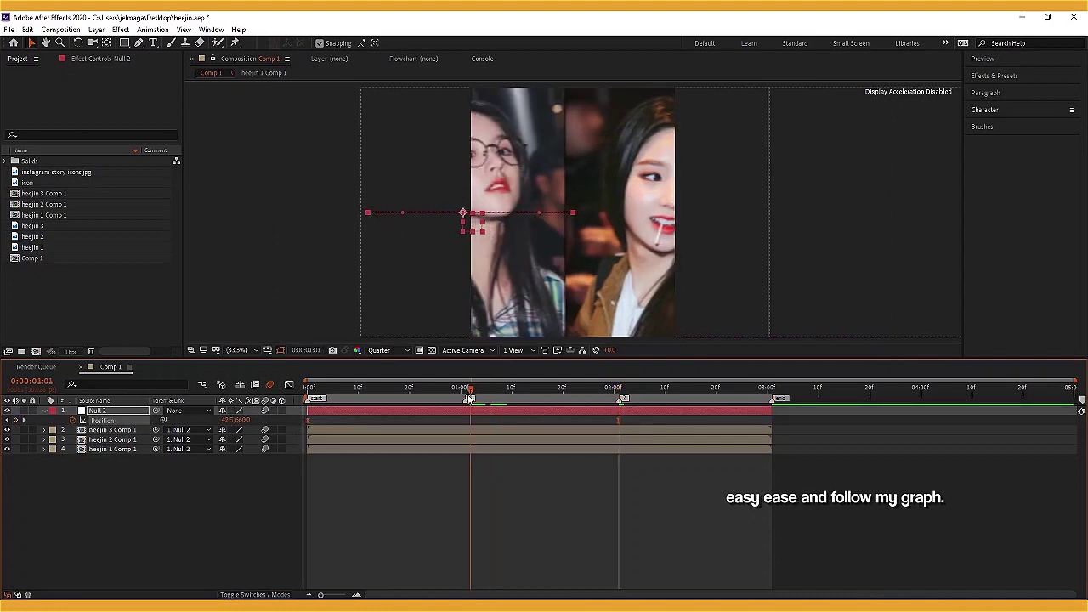
Lengthen both keyframes' easing in the speed graph for a sharp mid-slide peak
click(288, 386)
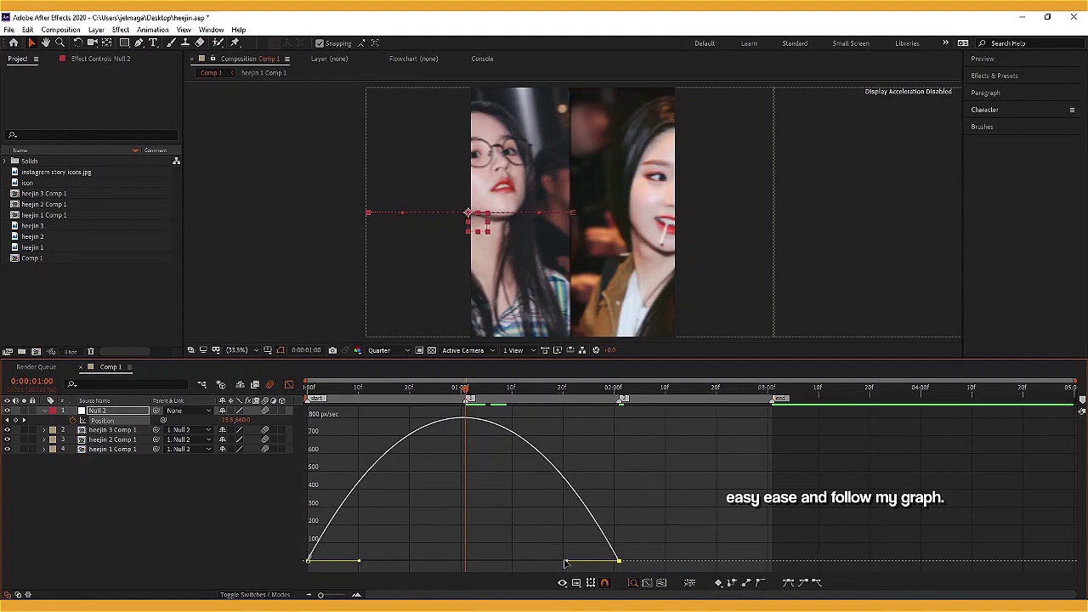
drag(565, 562, 477, 561)
drag(360, 562, 494, 561)
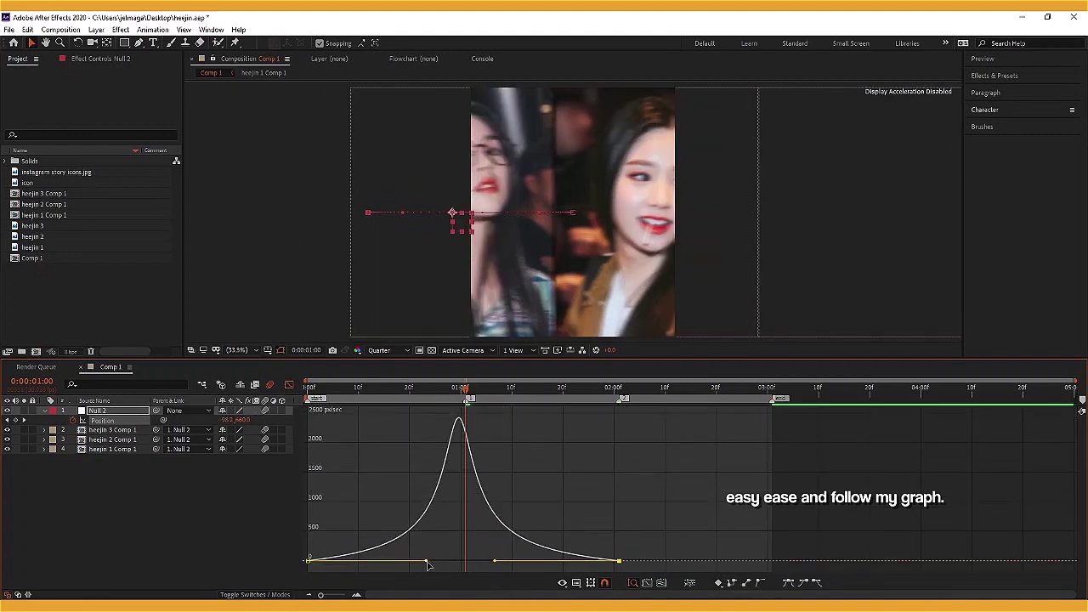
drag(427, 563, 435, 561)
click(320, 391)
key(space)
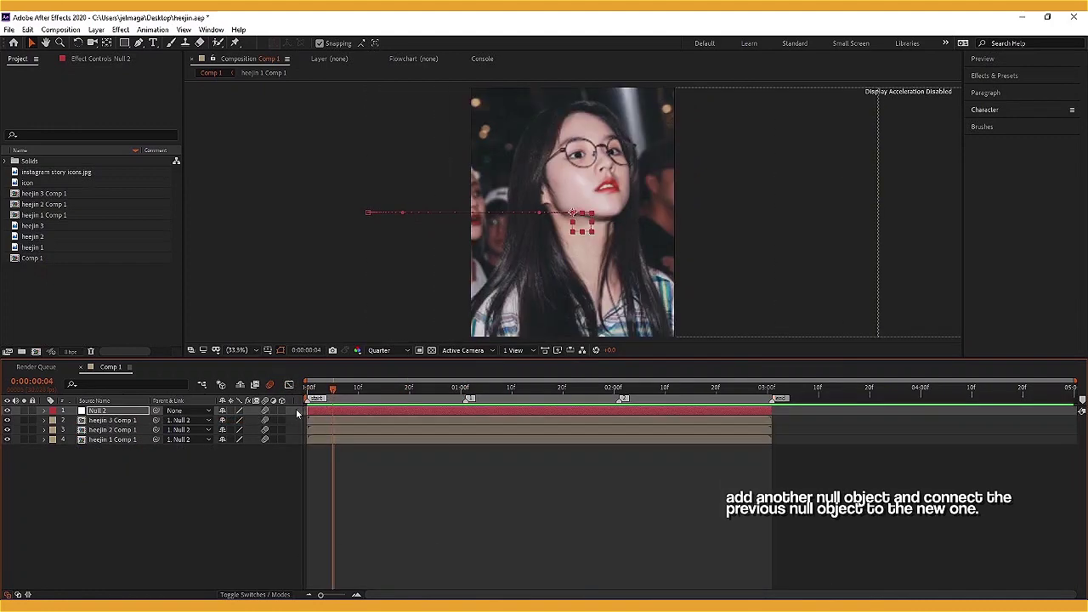
Add Null 3 trimmed to 3:00 and parent Null 2 to it
right_click(296, 413)
mouse_move(313, 418)
click(476, 490)
click(771, 391)
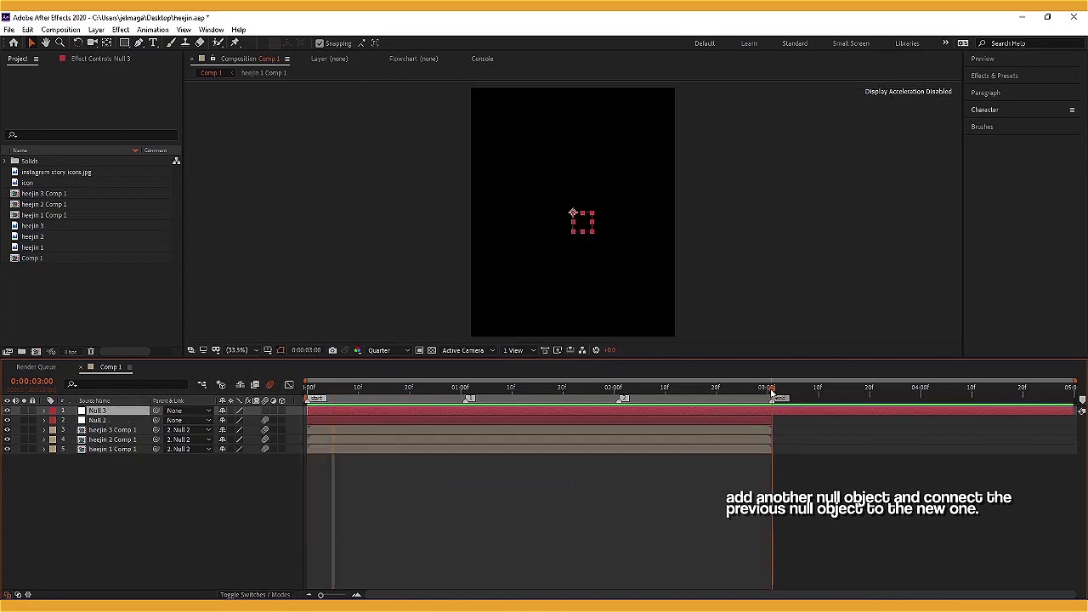
key(alt+bracketright)
click(470, 389)
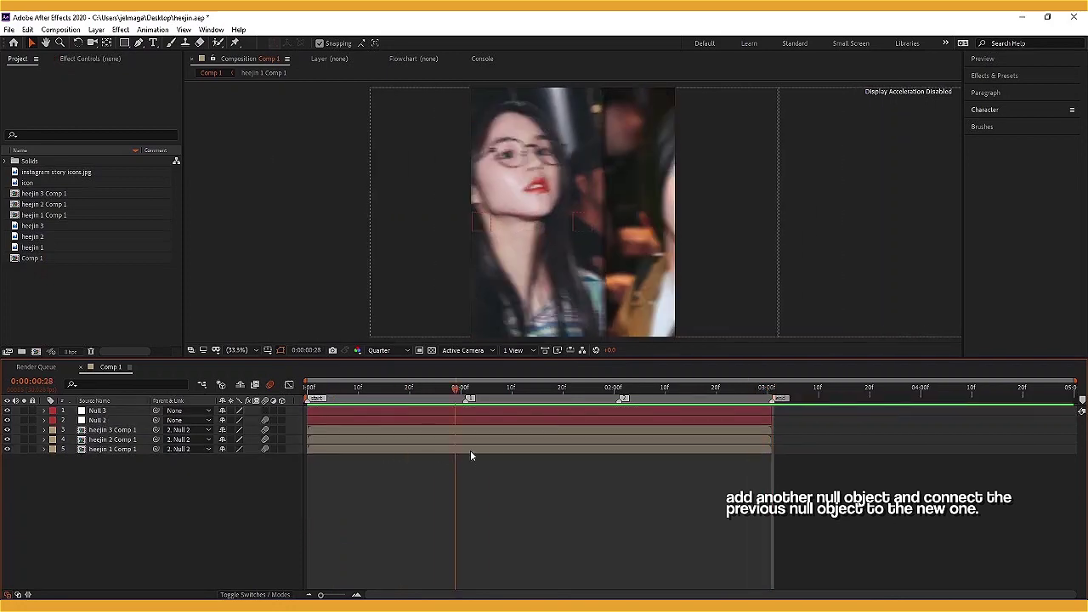
key(Page_Up)
click(119, 420)
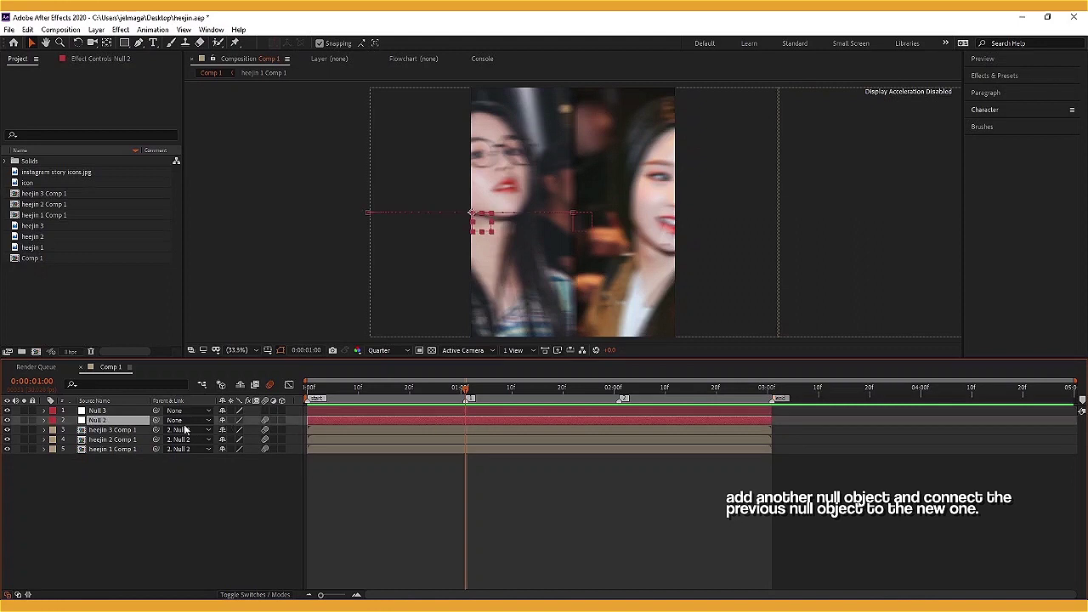
drag(156, 420, 100, 410)
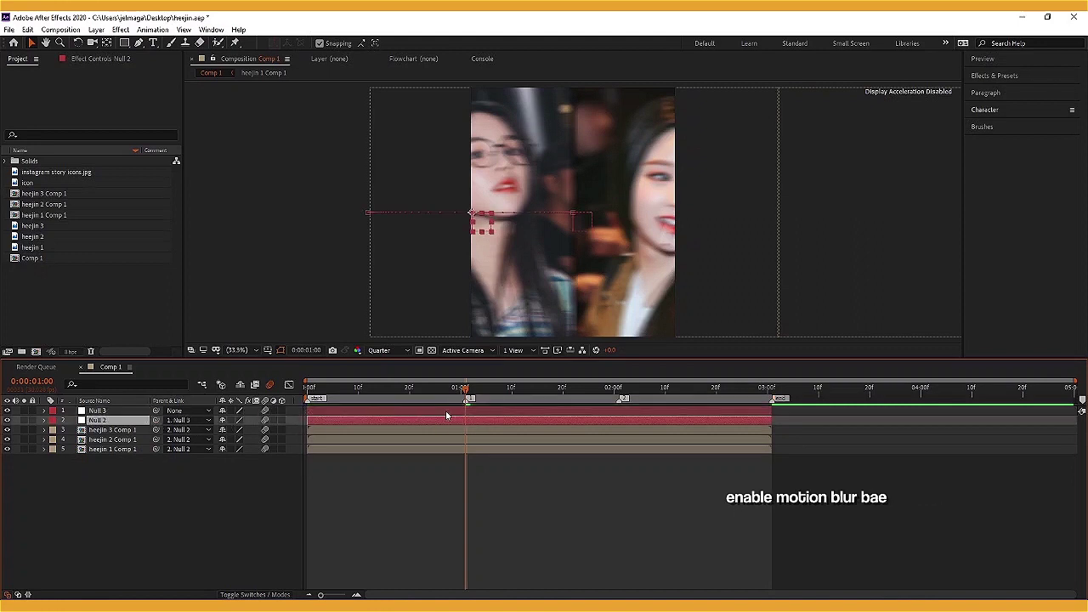
Keyframe Null 3's position sliding left from 1:00 to 2:29, ending at X 534
click(453, 413)
key(p)
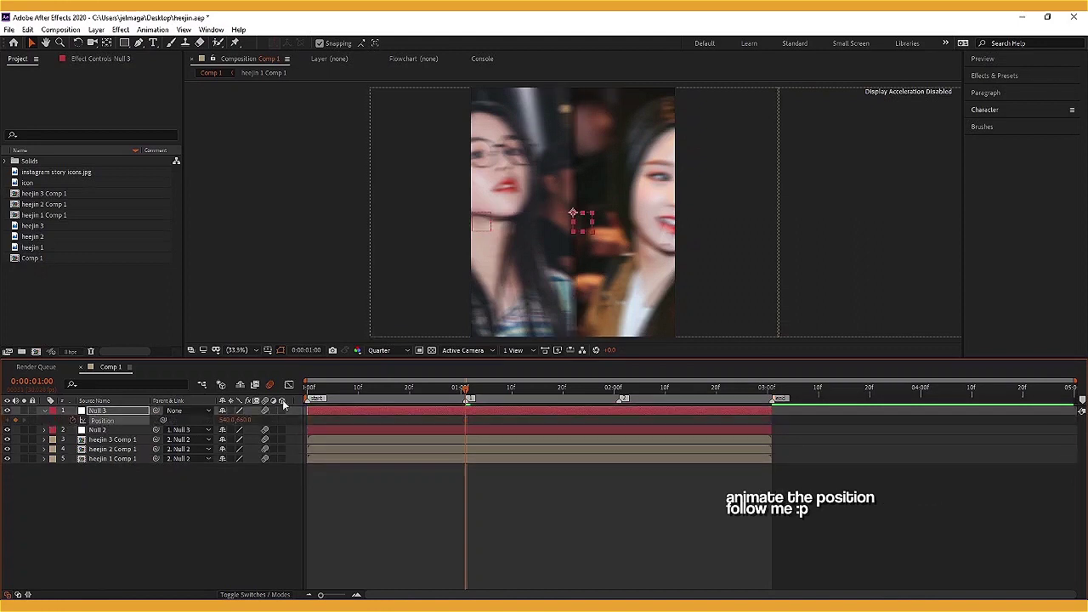
drag(715, 387, 766, 407)
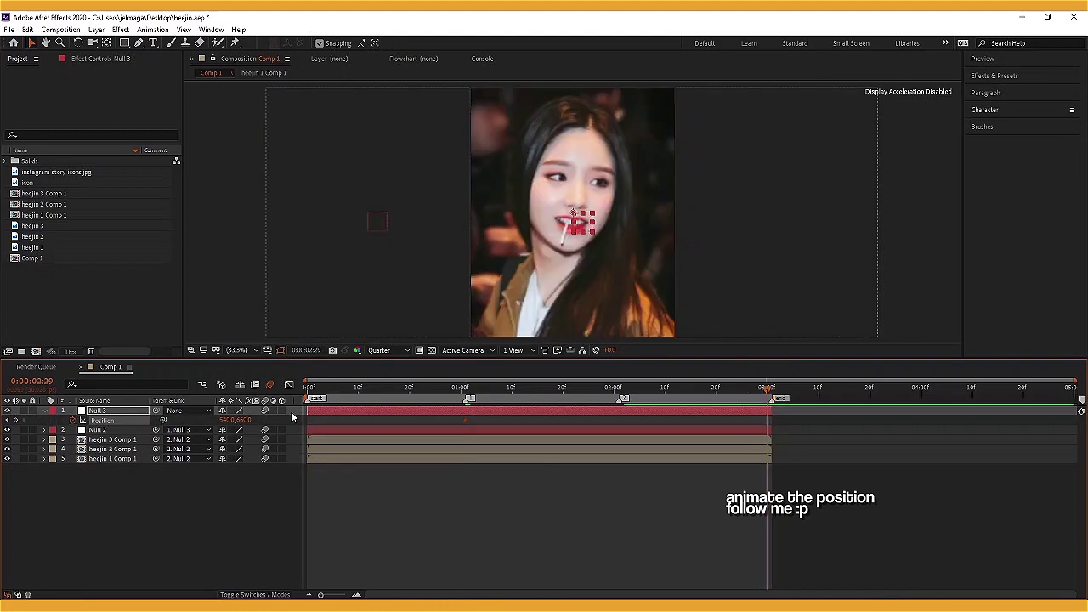
drag(232, 421, 150, 439)
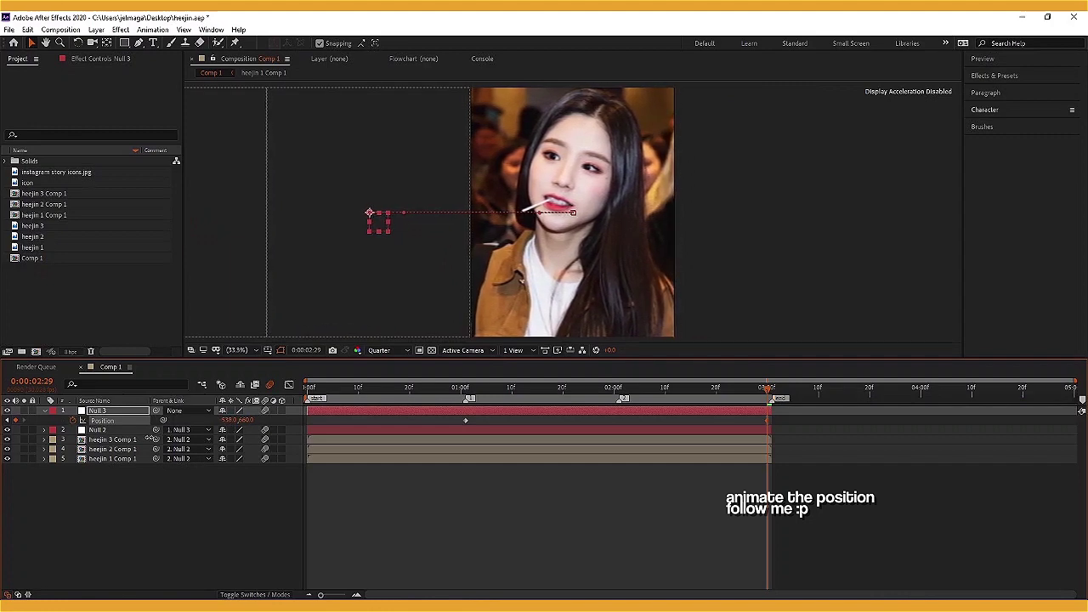
drag(150, 439, 712, 328)
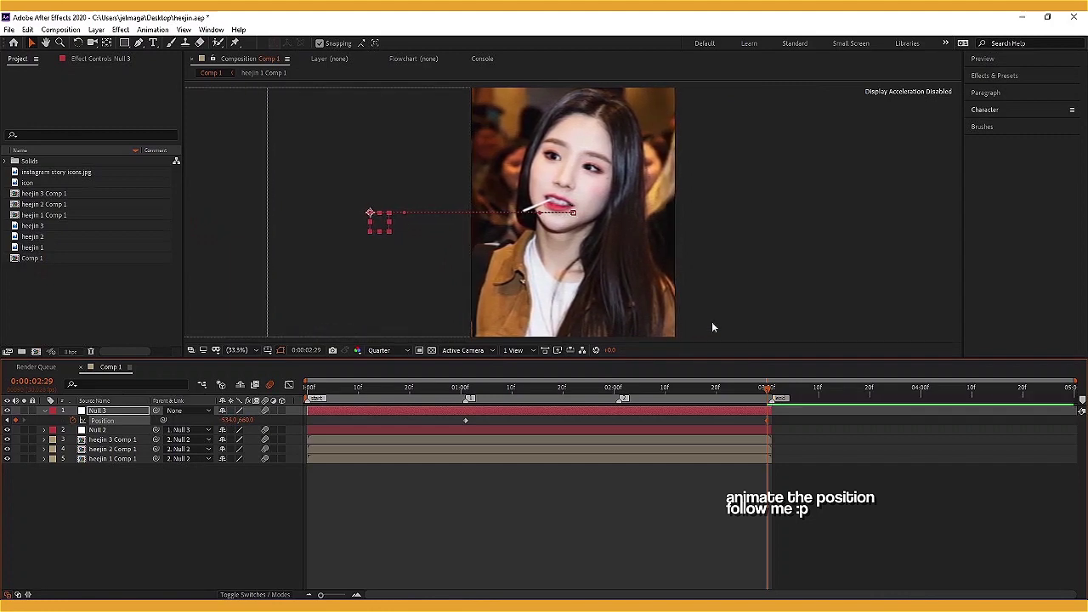
drag(806, 418, 432, 444)
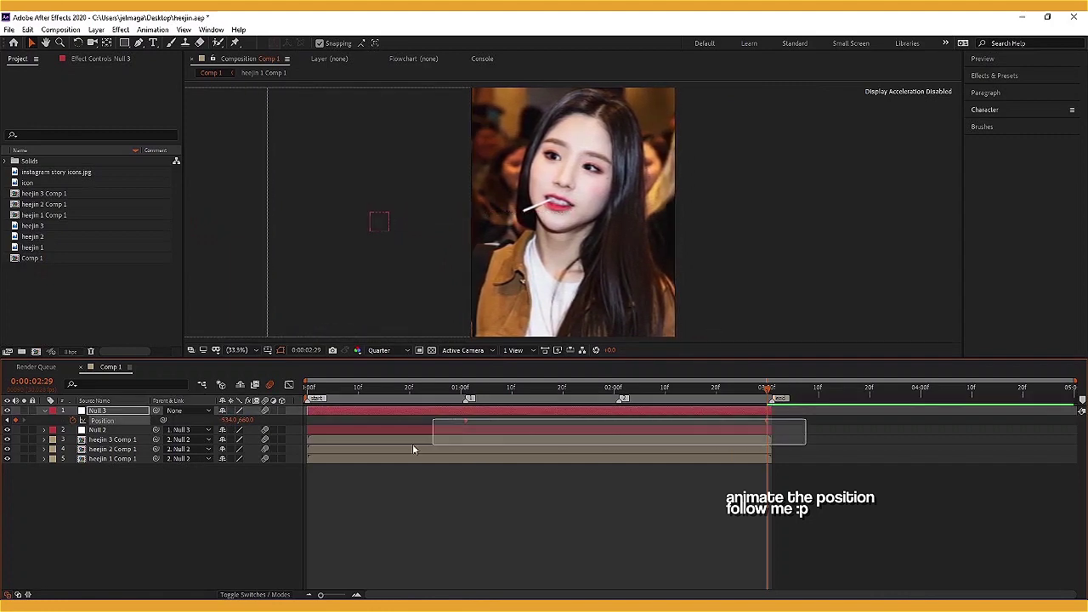
Sharpen Null 3's speed-graph easing so it peaks mid-slide, then preview the animation
click(289, 386)
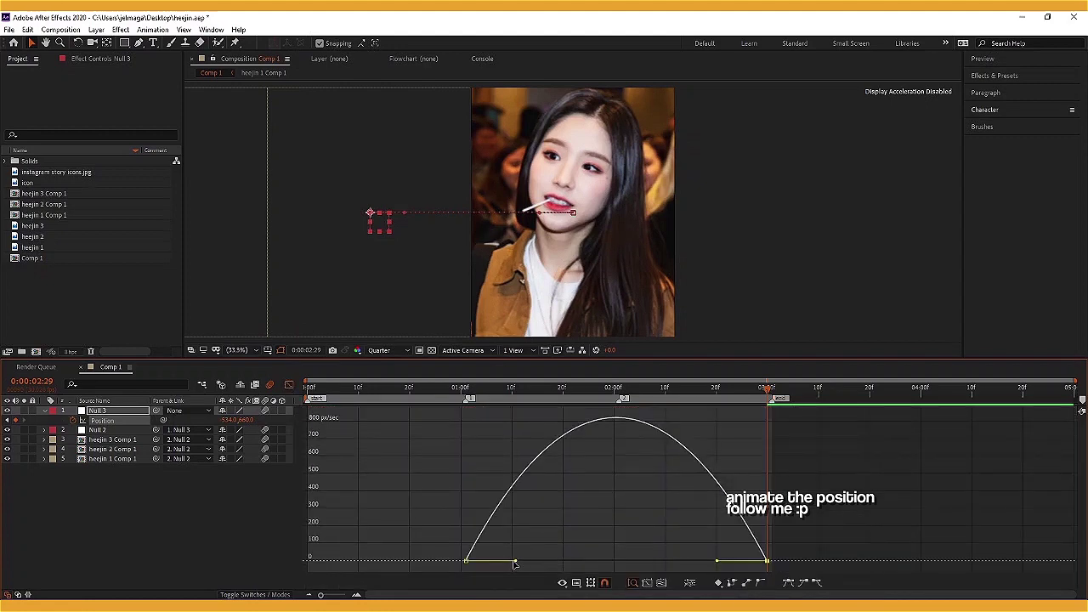
drag(514, 562, 609, 561)
drag(717, 562, 587, 561)
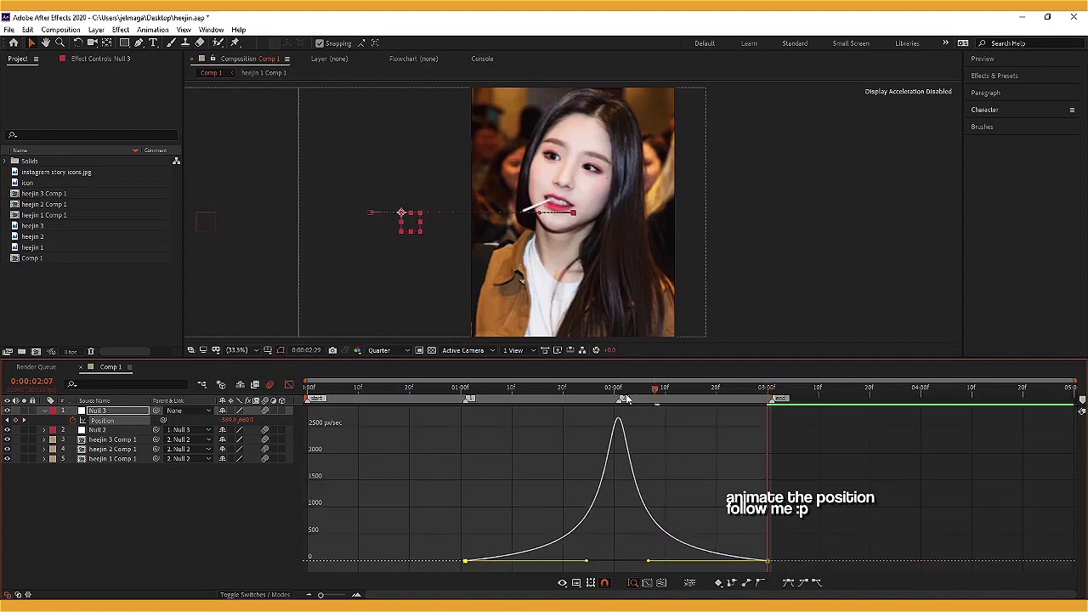
key(Home)
click(289, 386)
key(space)
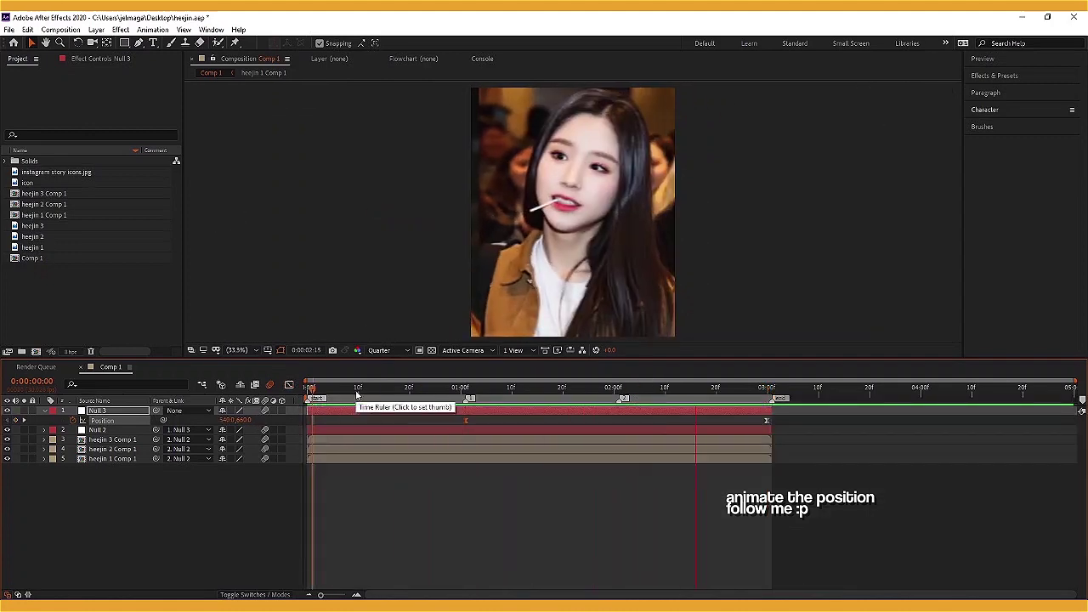
click(356, 390)
key(u)
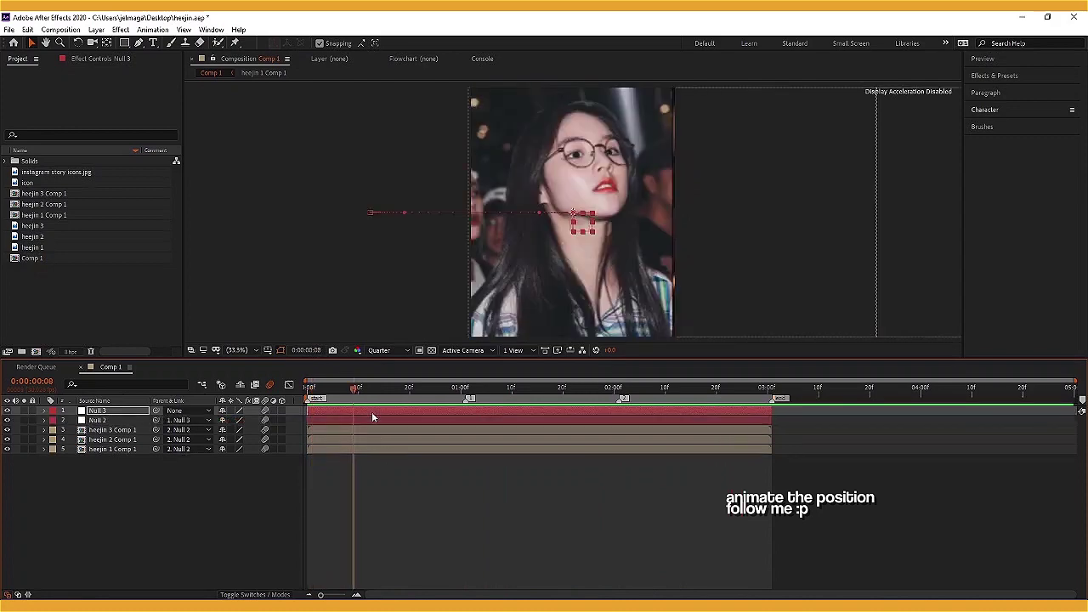
key(Home)
click(387, 487)
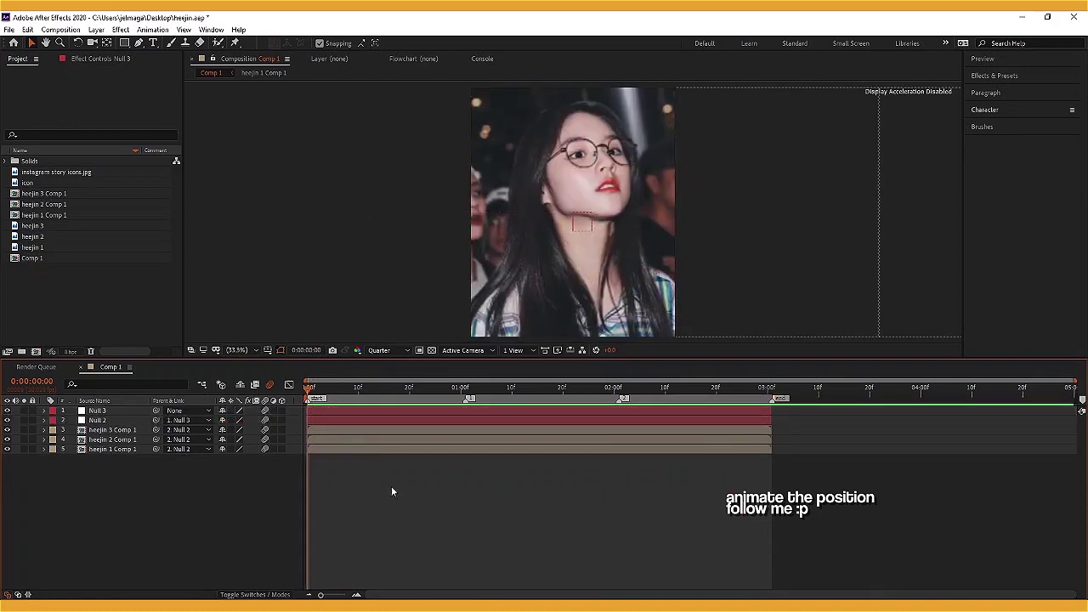
With the Pen tool and grid shown, draw a horizontal line thinned to a 14 px stroke
click(140, 43)
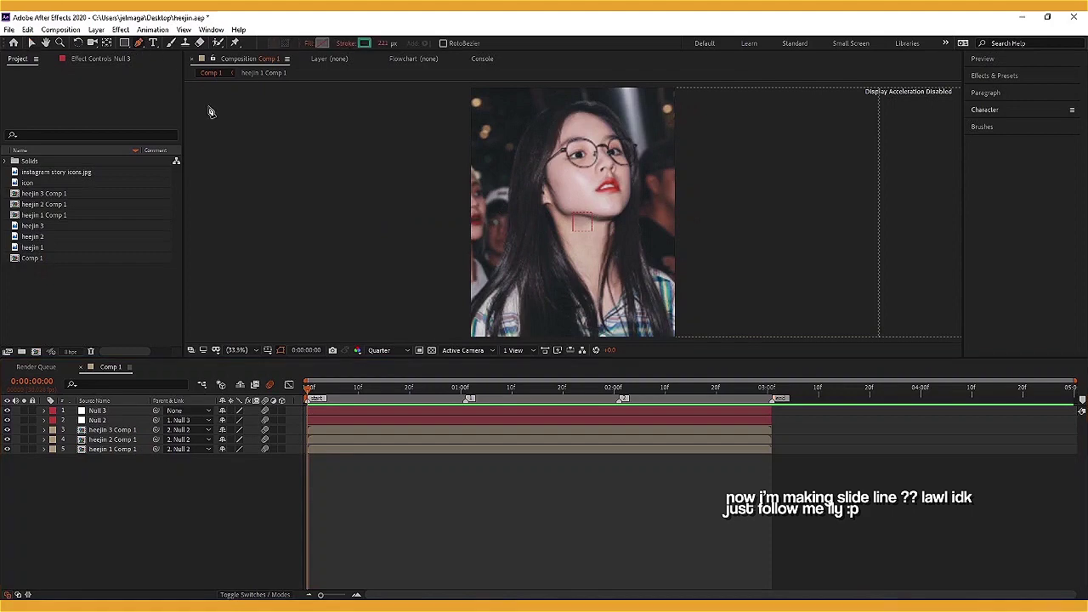
click(258, 353)
click(296, 388)
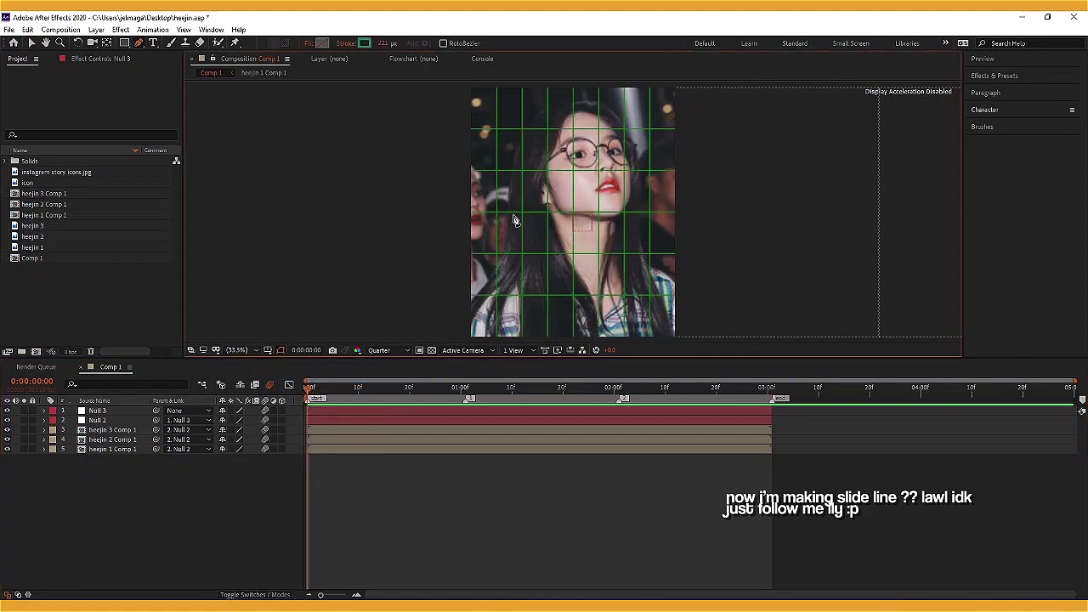
click(497, 212)
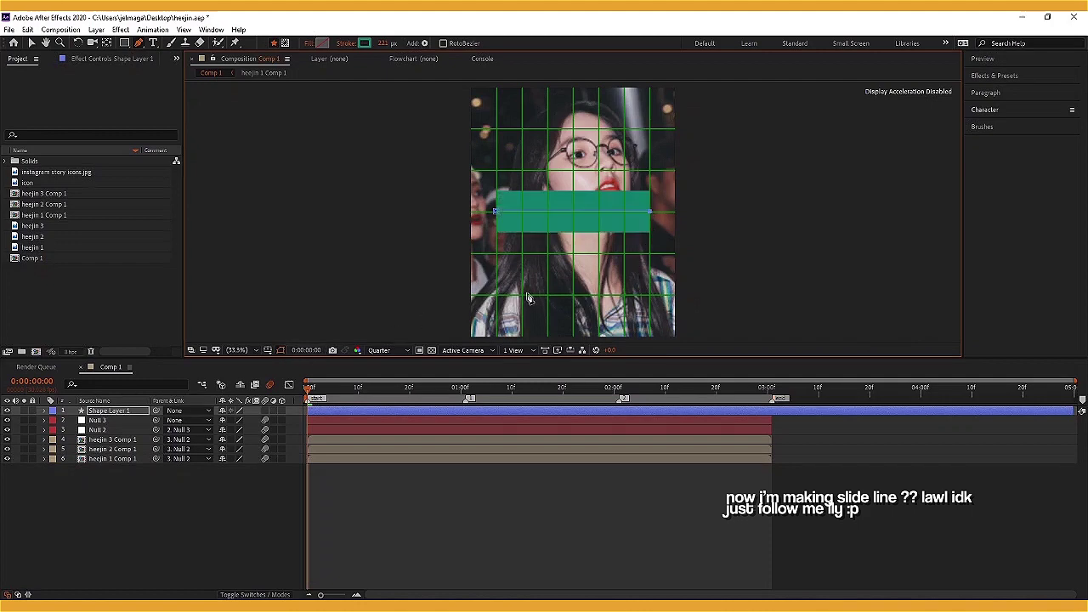
drag(385, 45, 318, 58)
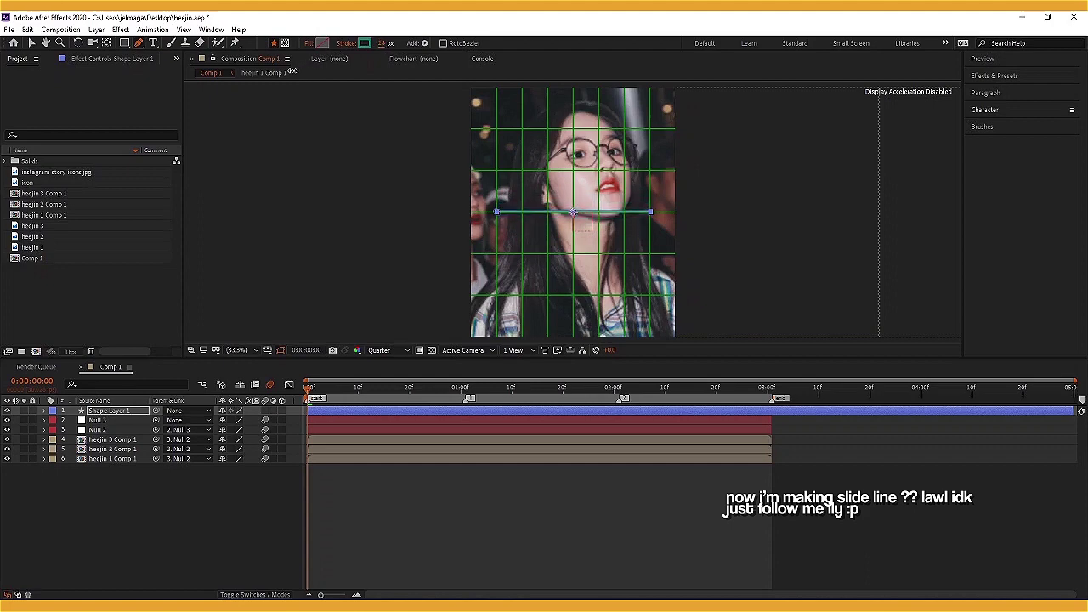
Hide the grid, zoom the viewer to 100%, and set preview resolution to Full
click(268, 349)
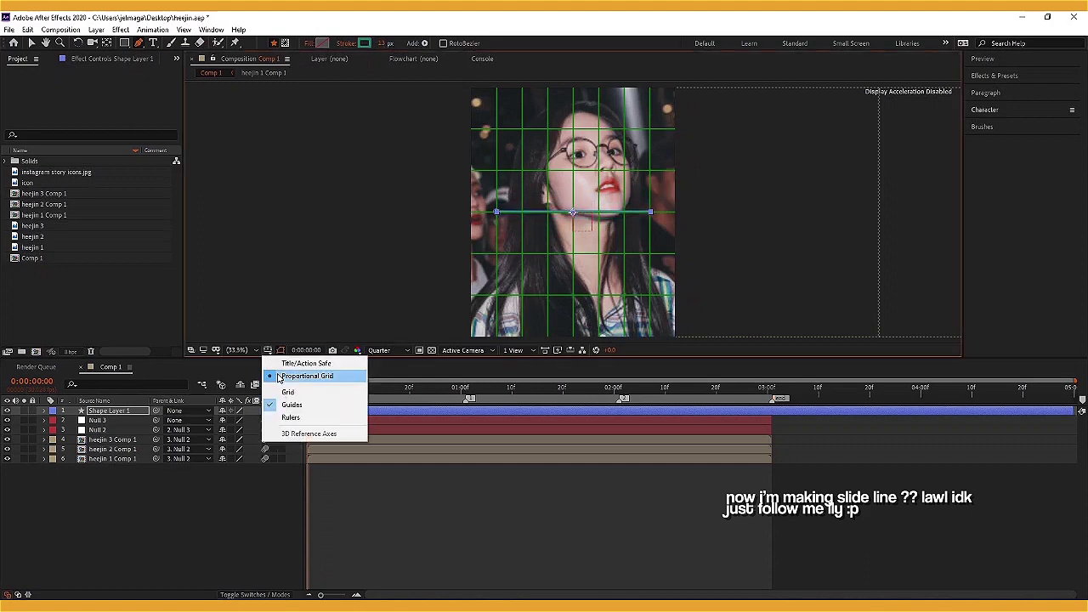
click(312, 374)
key(/)
click(379, 350)
click(381, 377)
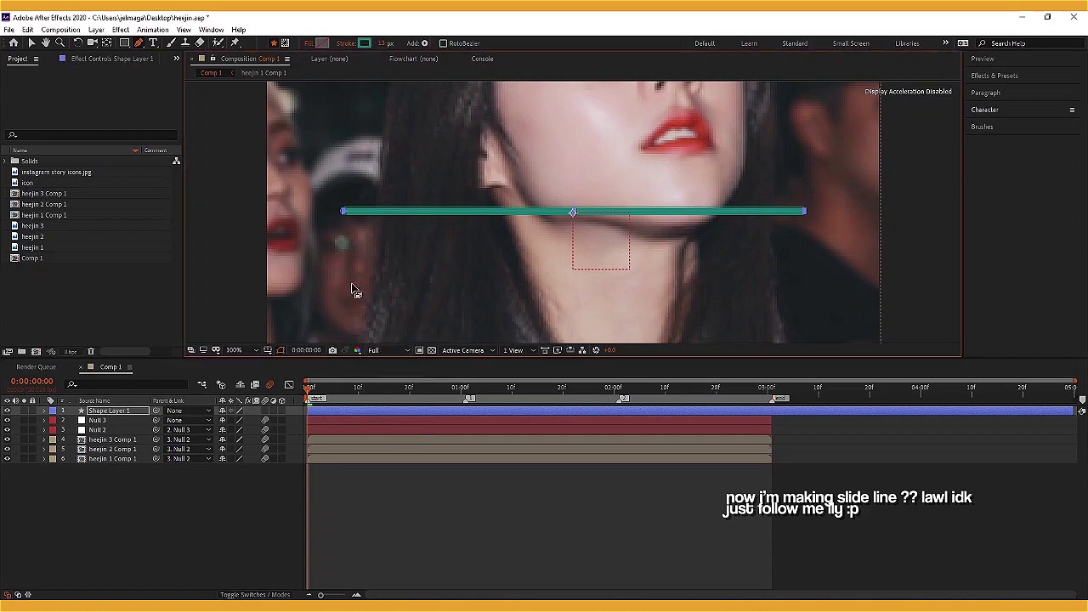
Set Shape Layer 1's Stroke 1 Line Cap to Round Cap
click(44, 411)
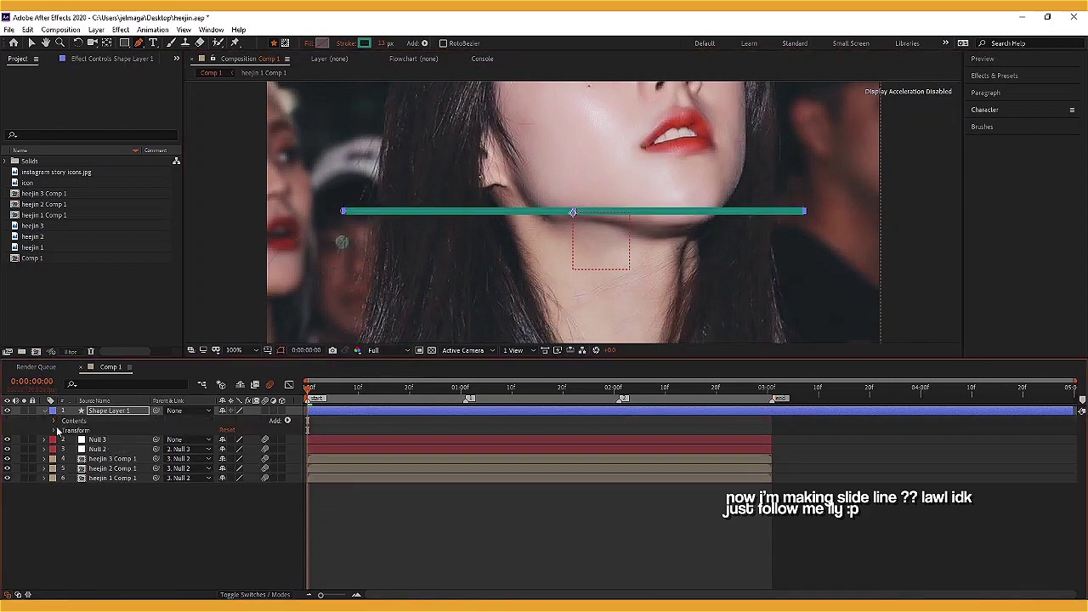
click(54, 430)
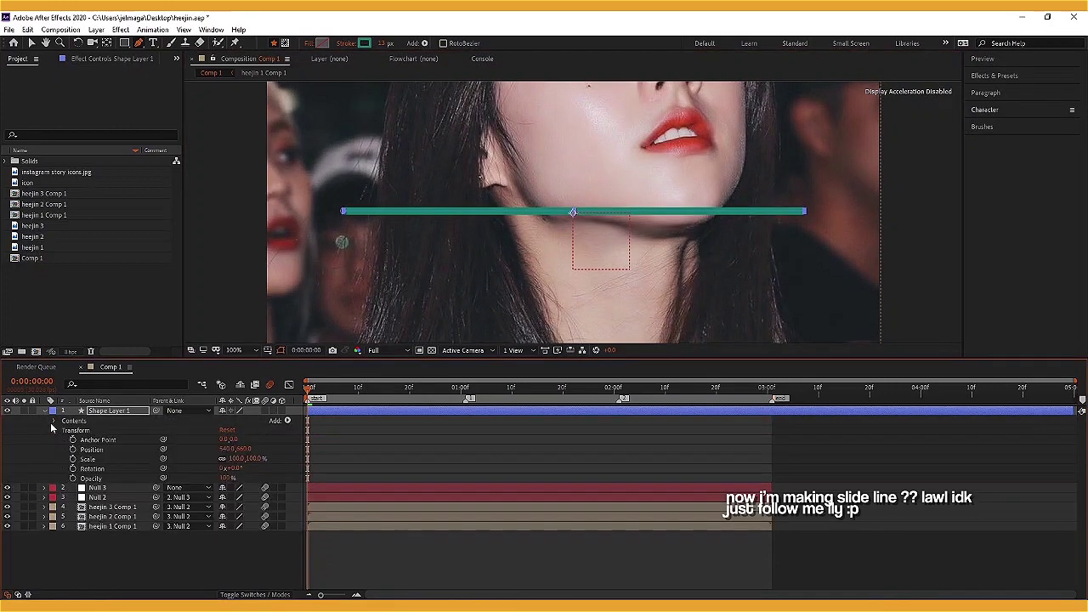
click(51, 430)
click(54, 421)
click(64, 431)
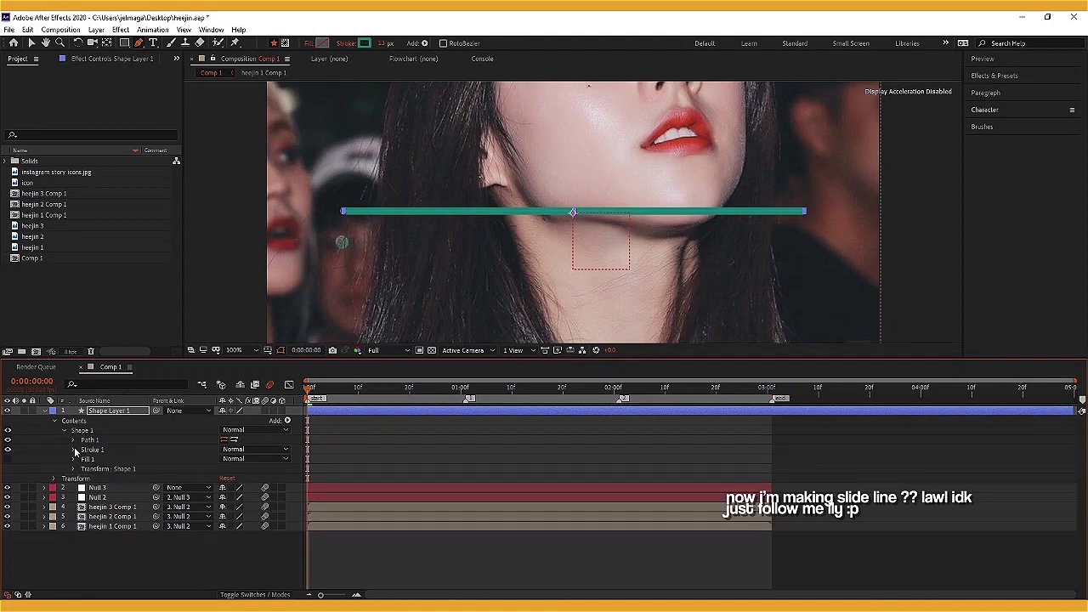
click(74, 449)
click(246, 498)
click(251, 517)
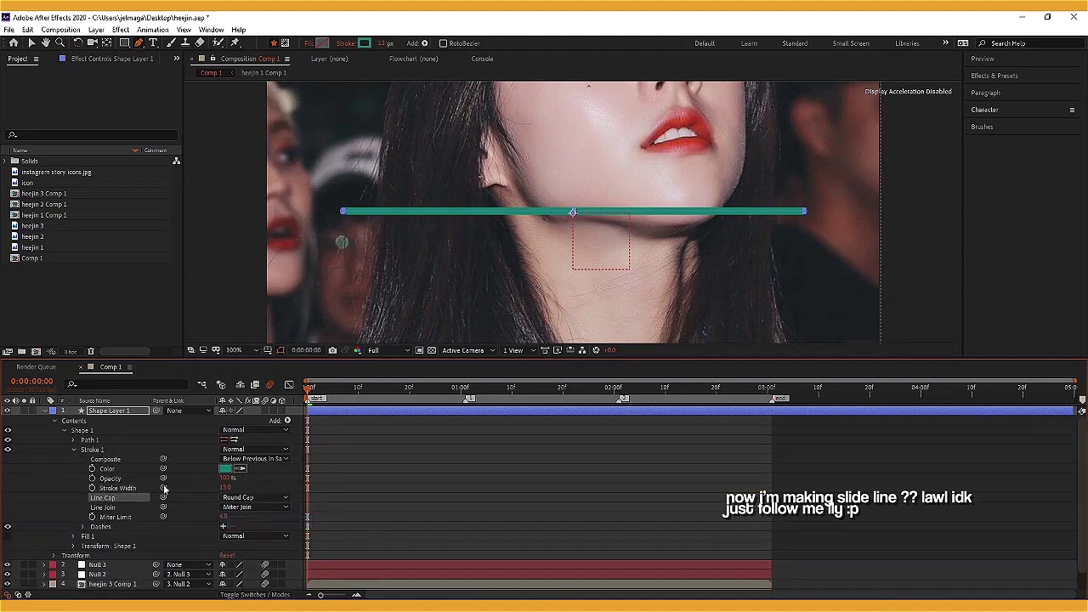
Change the line's stroke colour to dark grey 3D3D3D and zoom out to 50%
click(44, 412)
click(366, 43)
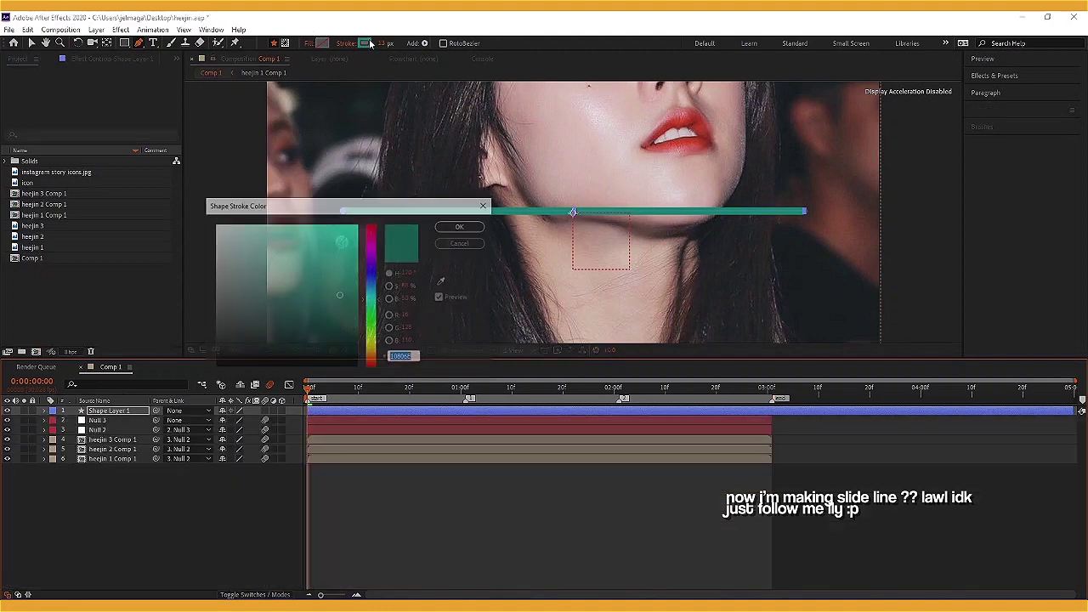
click(208, 340)
drag(208, 340, 206, 342)
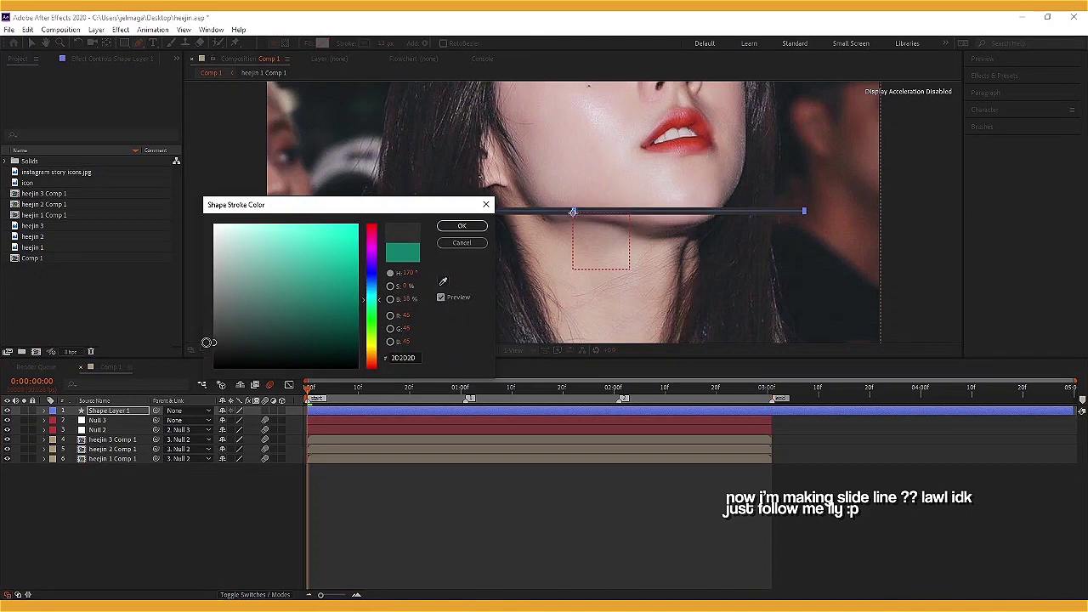
click(461, 226)
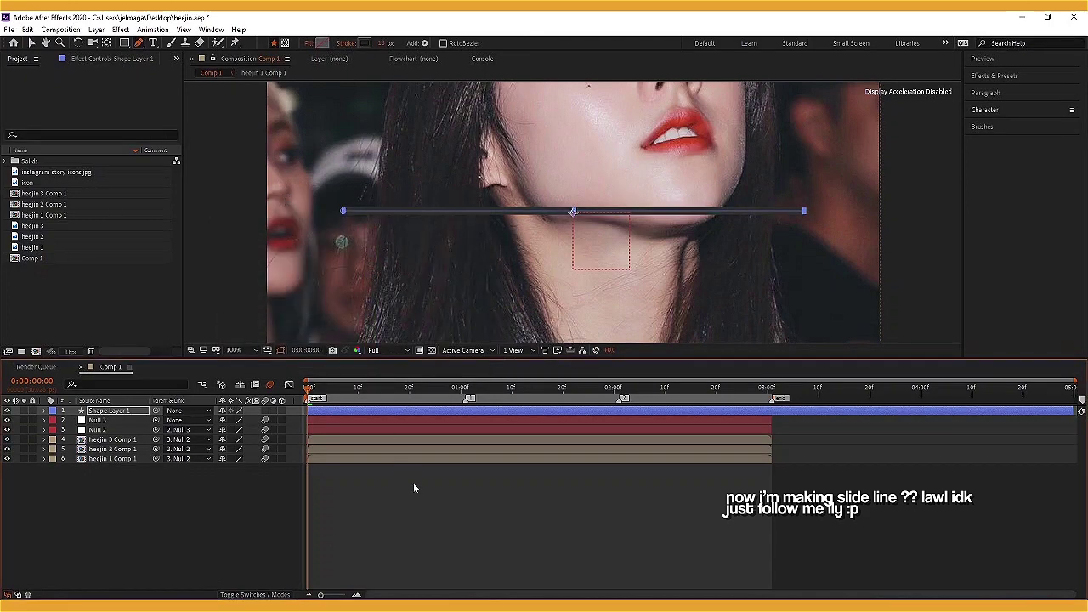
key(comma)
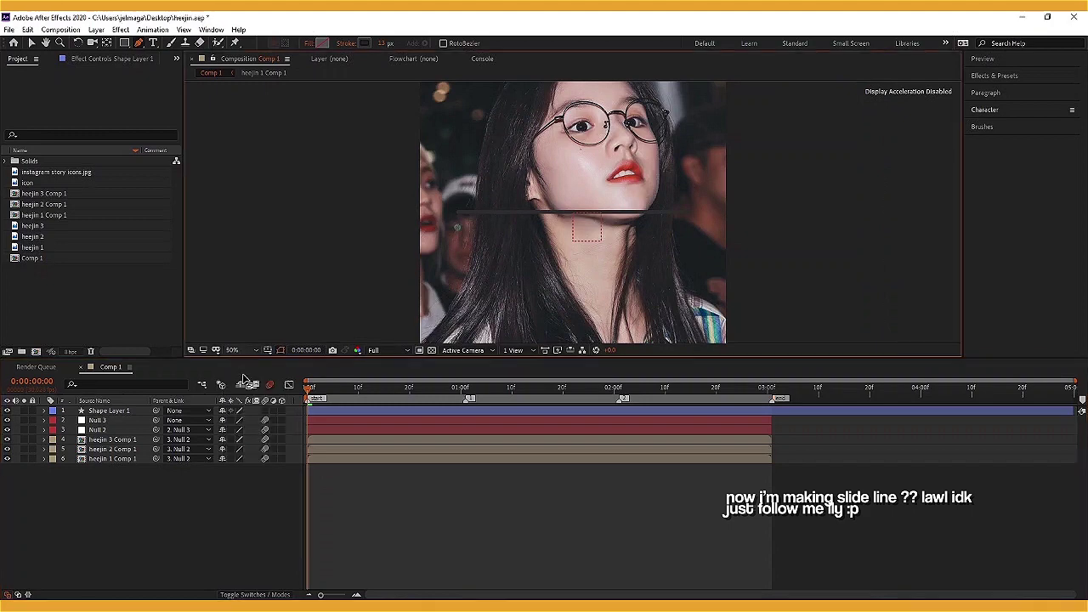
Zoom out and shrink Shape Layer 1's line to about 91% scale
key(comma)
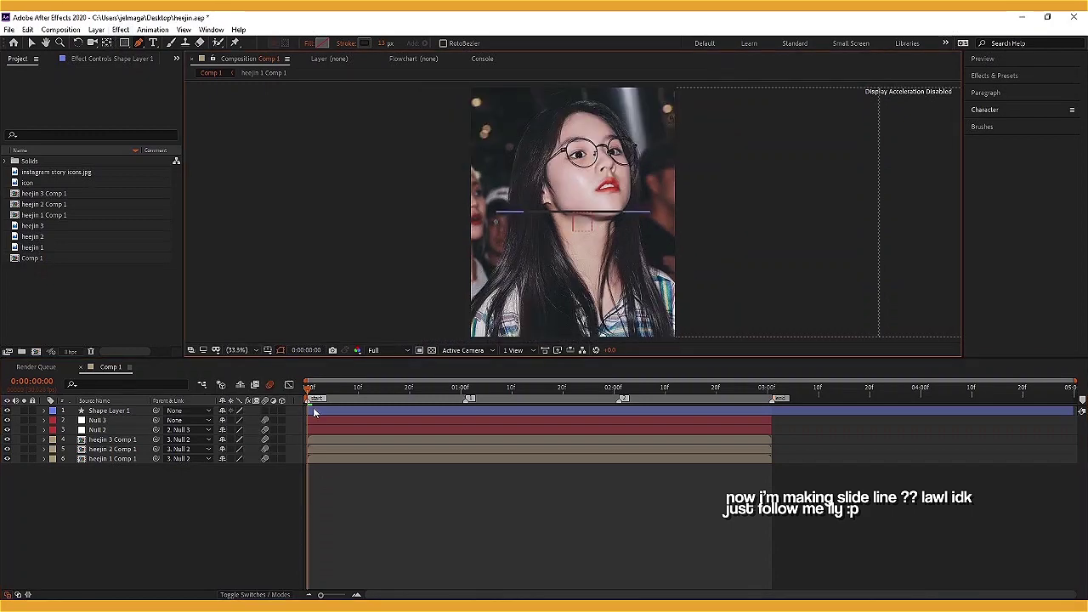
click(315, 411)
key(v)
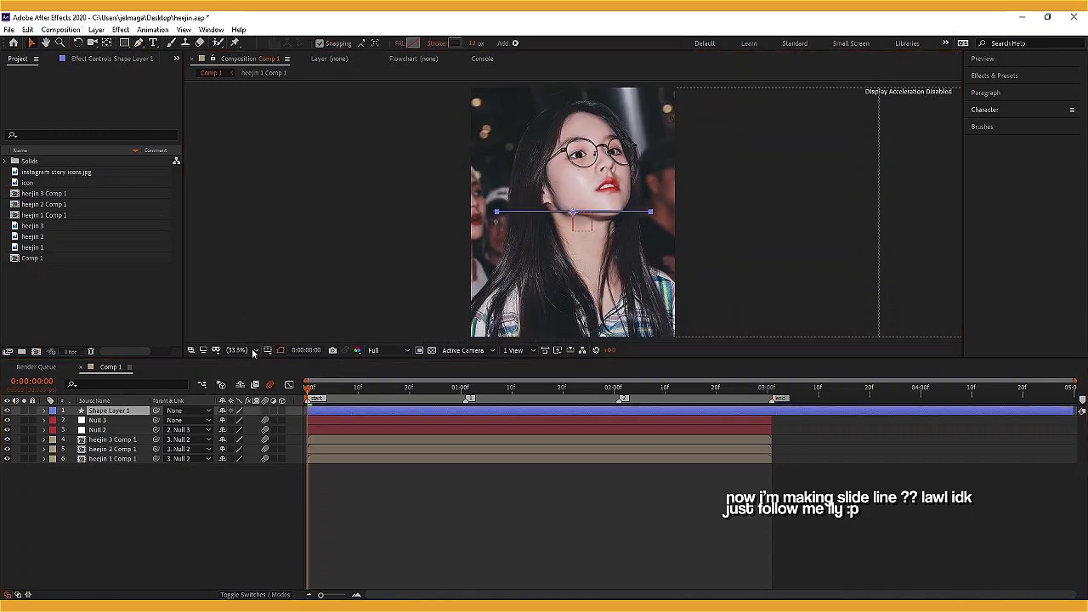
key(s)
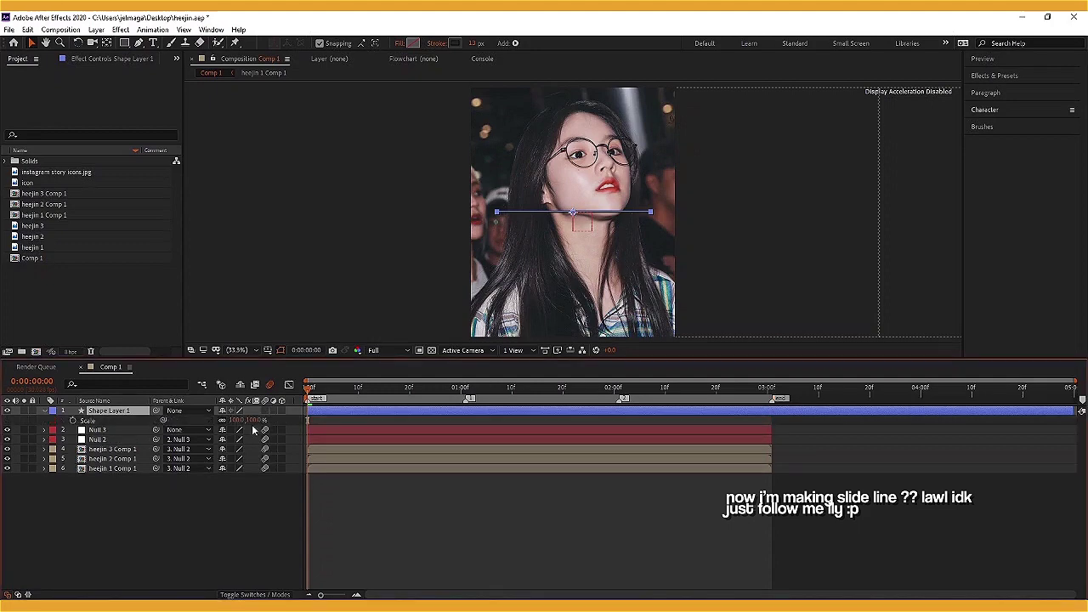
drag(250, 420, 244, 420)
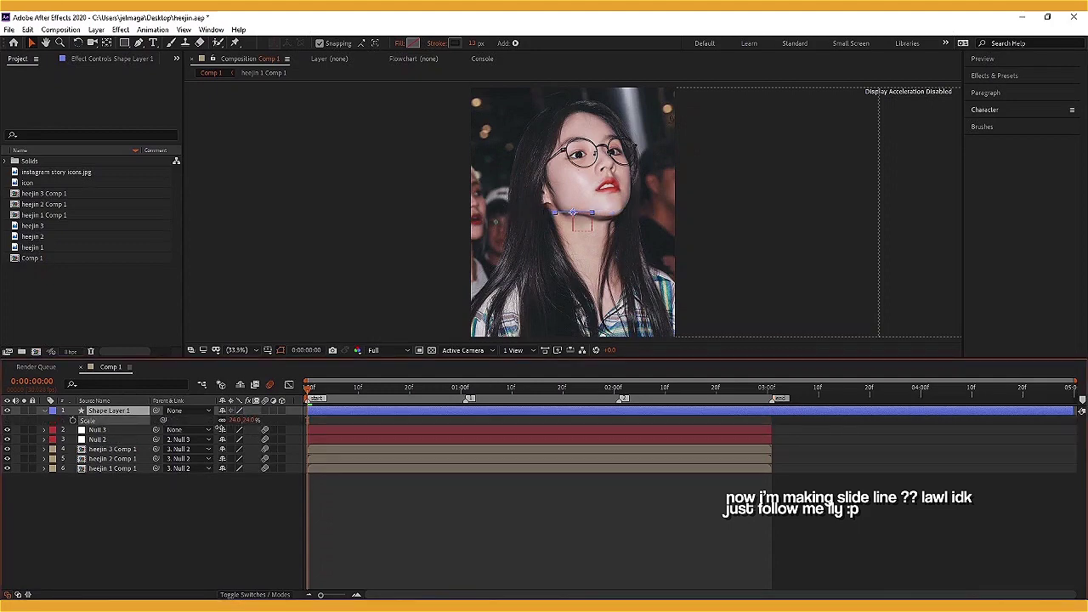
With the grid on, position the line at the photo's top and scale it to about 48%
click(267, 349)
click(298, 376)
key(p)
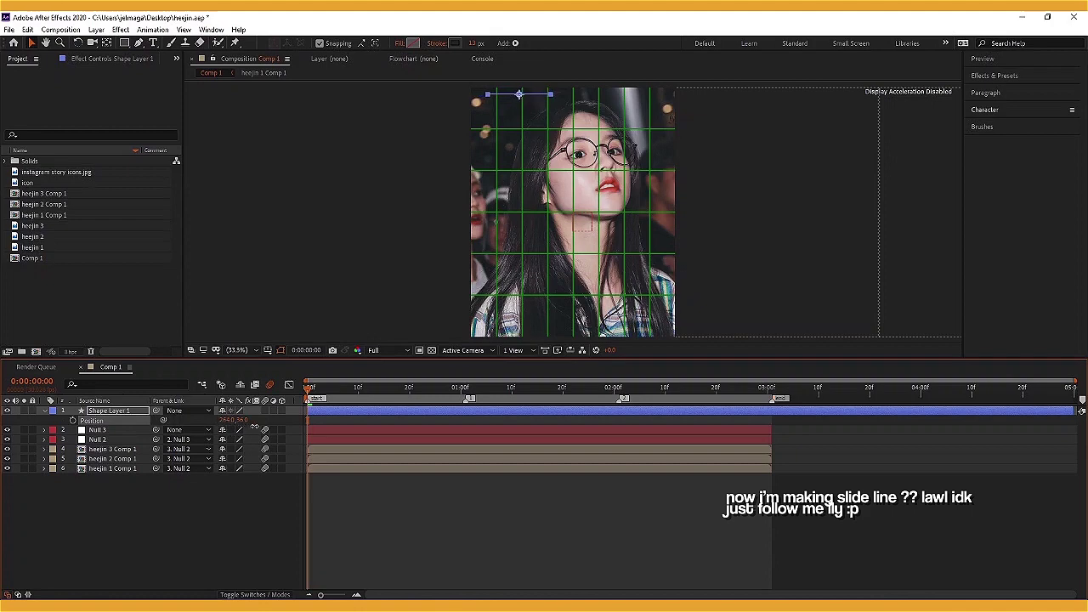
drag(249, 423, 254, 423)
click(462, 497)
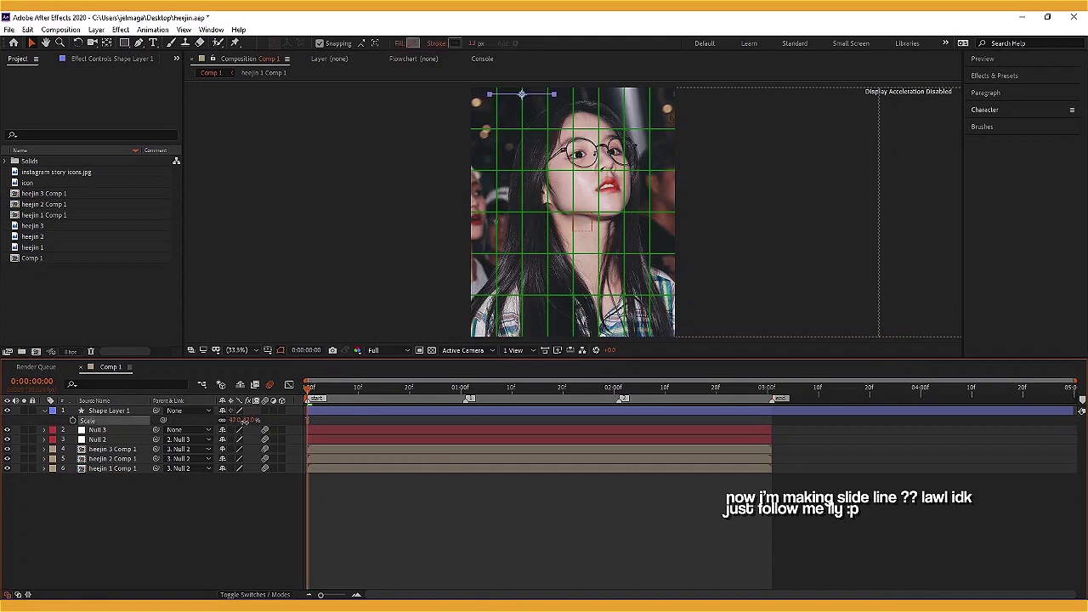
drag(245, 420, 238, 420)
click(313, 476)
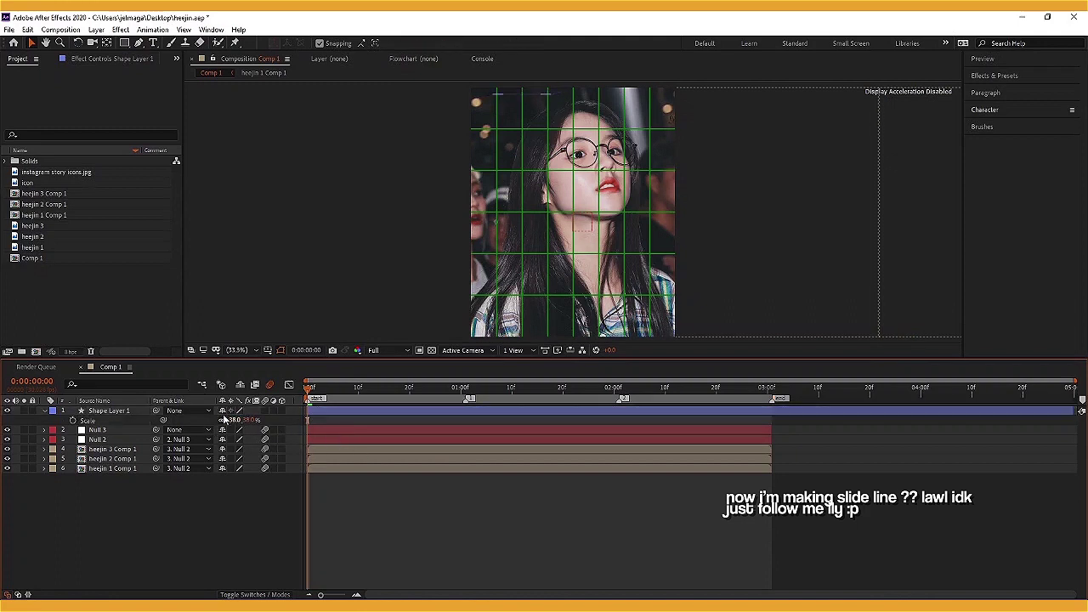
click(145, 414)
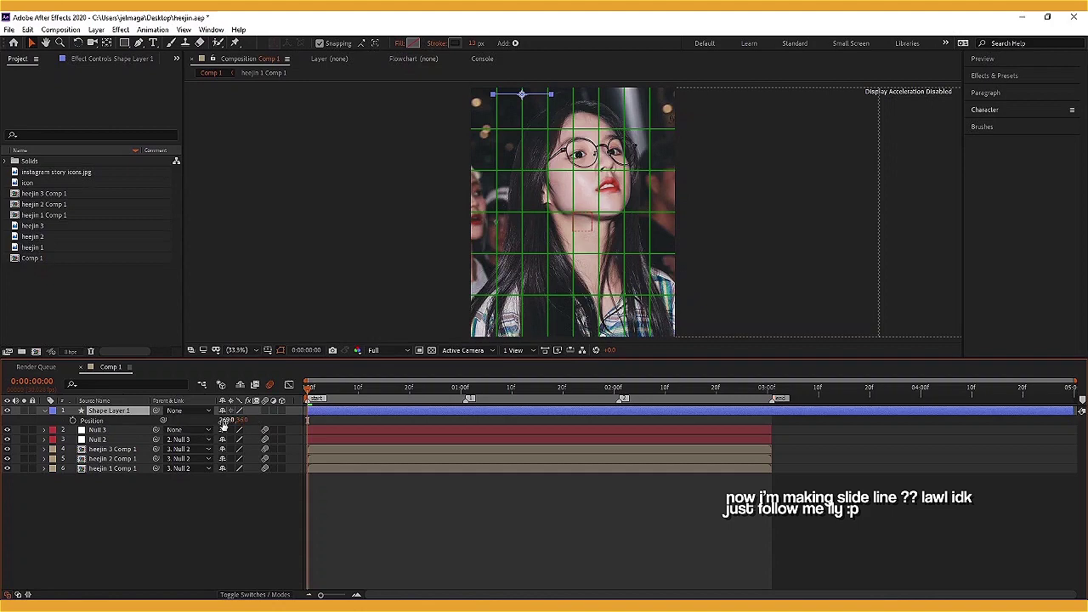
Duplicate the line twice, placing the copies at X 572 and about 905 along the top
key(p)
key(ctrl+d)
key(p)
drag(229, 420, 261, 420)
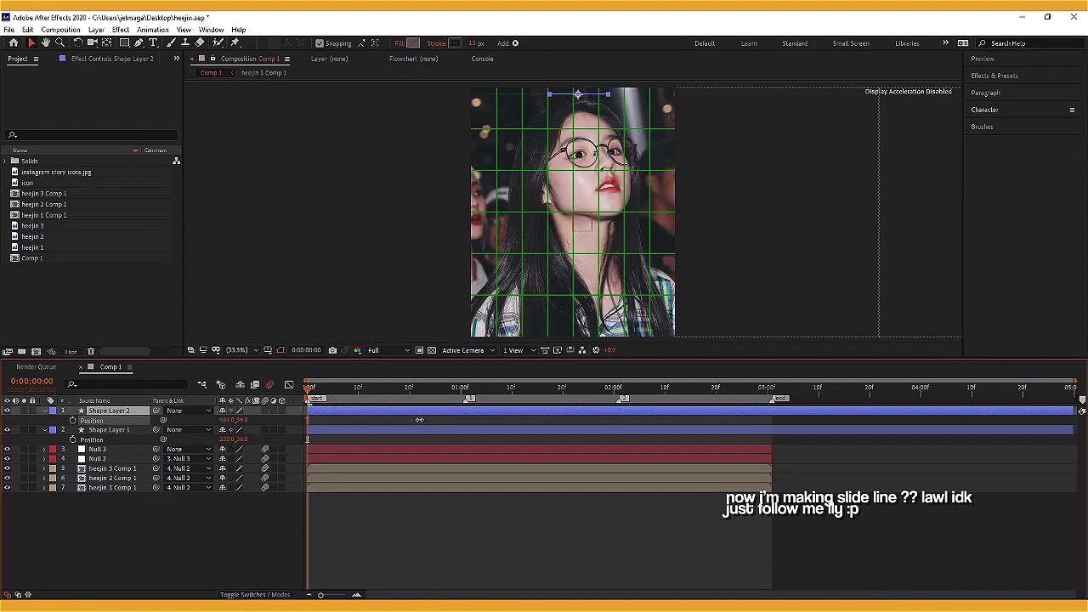
click(455, 531)
click(330, 411)
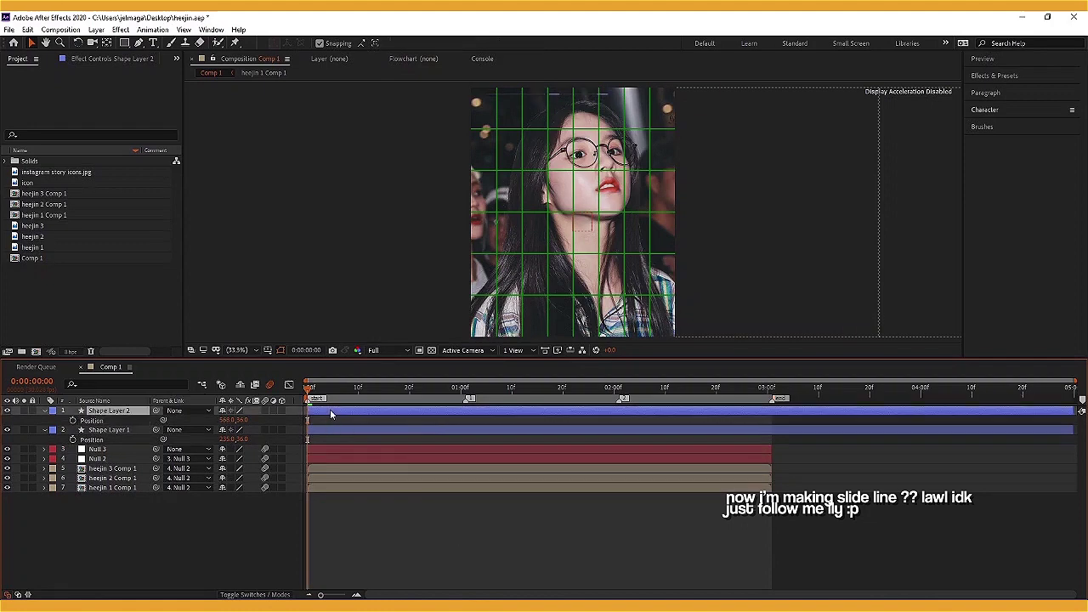
mouse_move(226, 420)
mouse_down()
mouse_move(231, 429)
mouse_move(414, 420)
mouse_up()
key(ctrl+d)
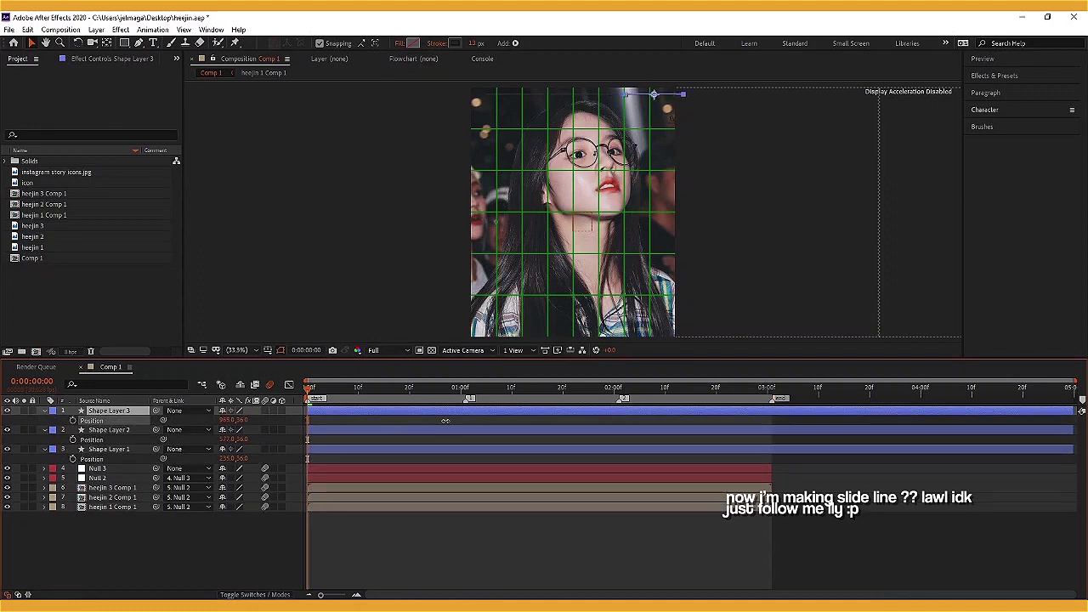
click(463, 516)
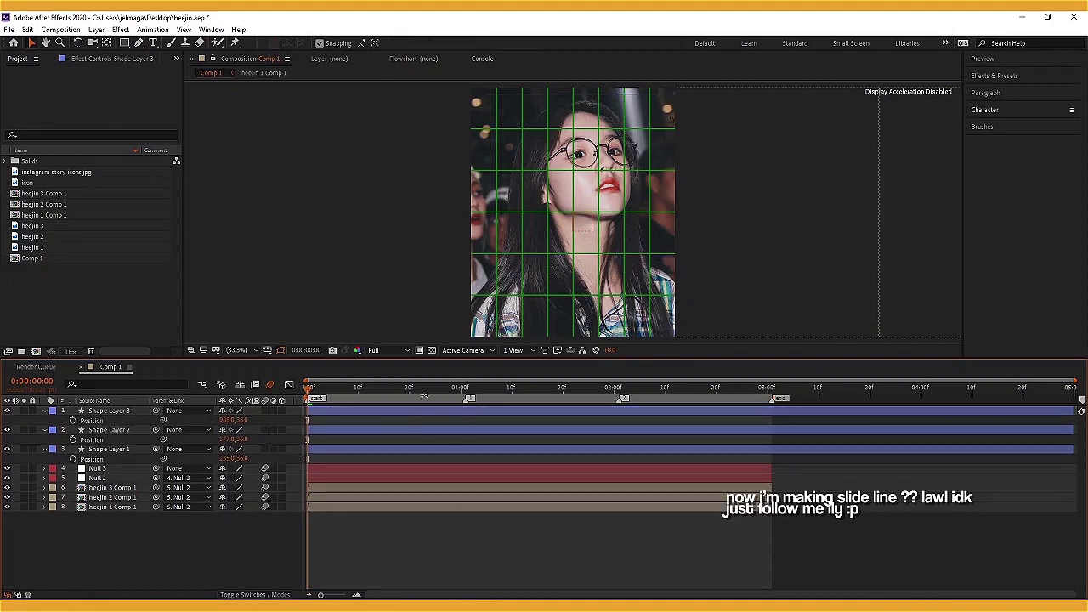
click(428, 352)
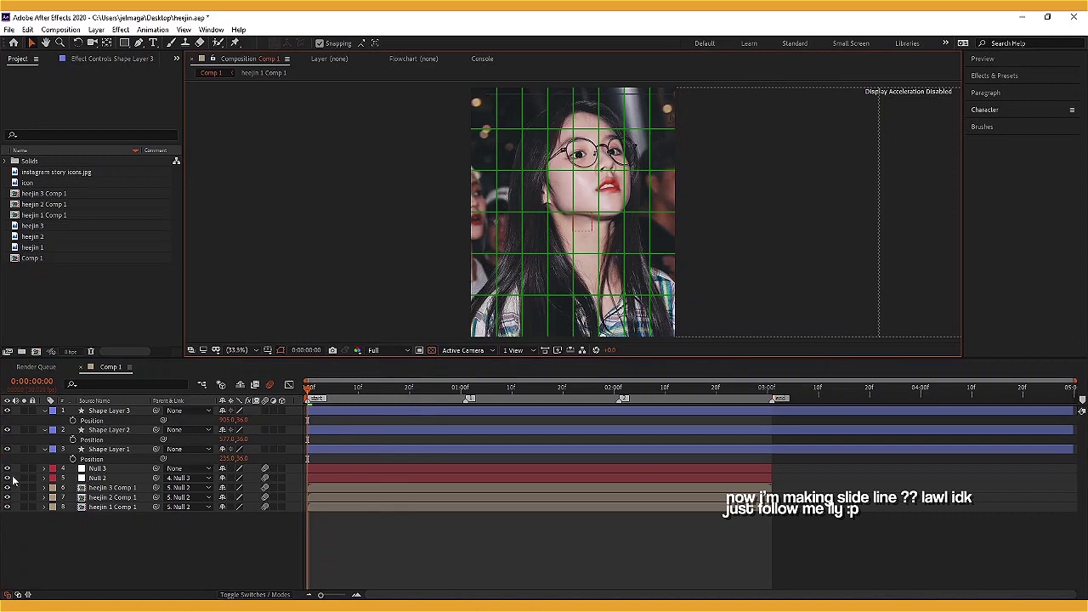
Hide the photo and null layers, then shift the three progress lines slightly left
drag(8, 468, 7, 507)
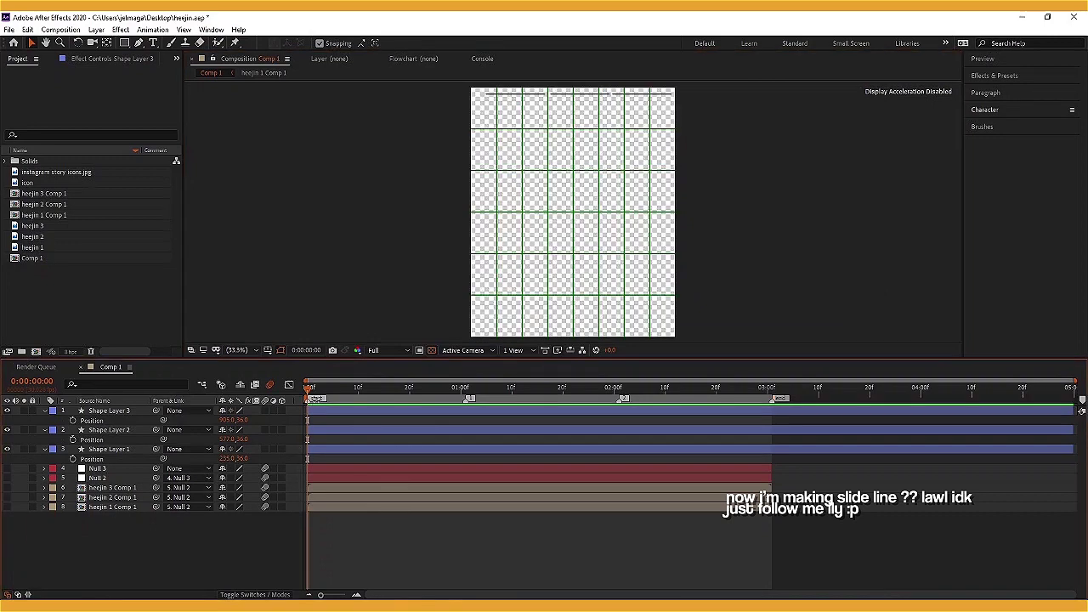
drag(299, 417, 328, 453)
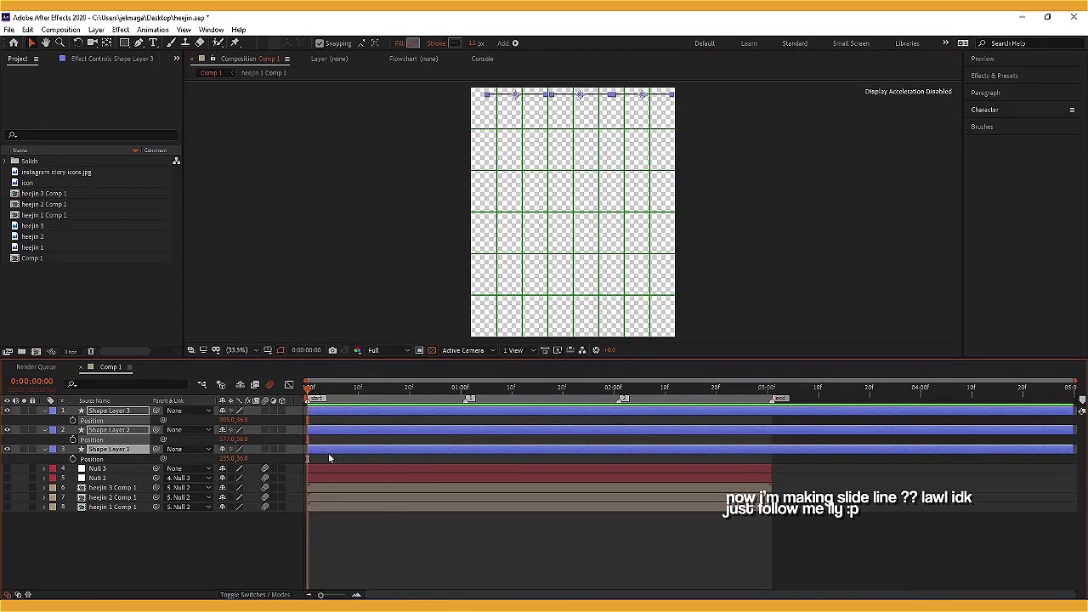
drag(228, 426, 230, 458)
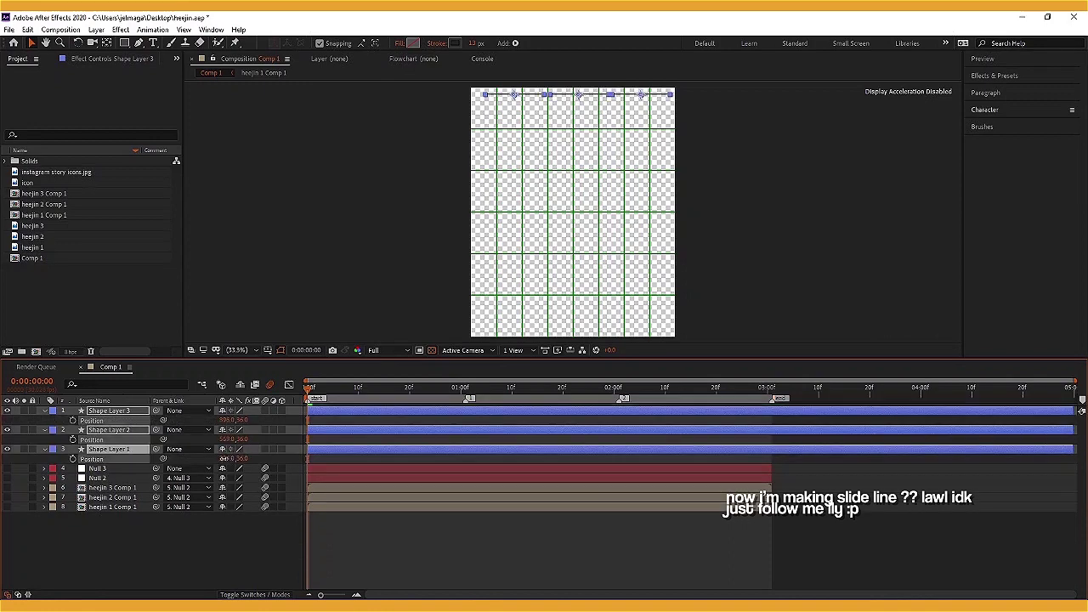
click(367, 531)
Set the view to 33.3% and trim the three line layers to end at 3 seconds
key(comma)
key(period)
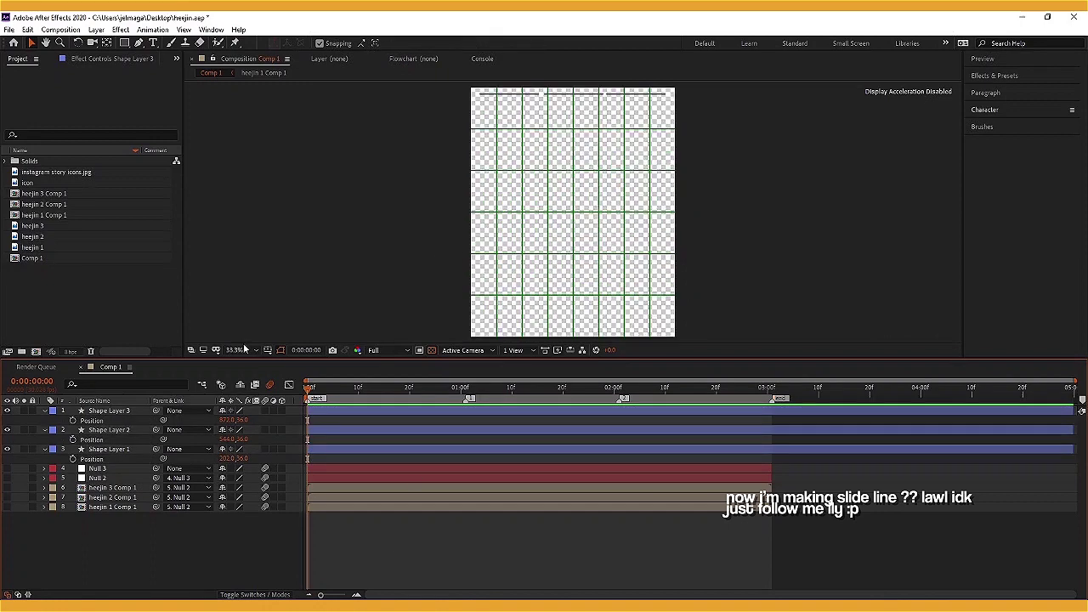
click(248, 351)
click(255, 376)
key(u)
click(765, 391)
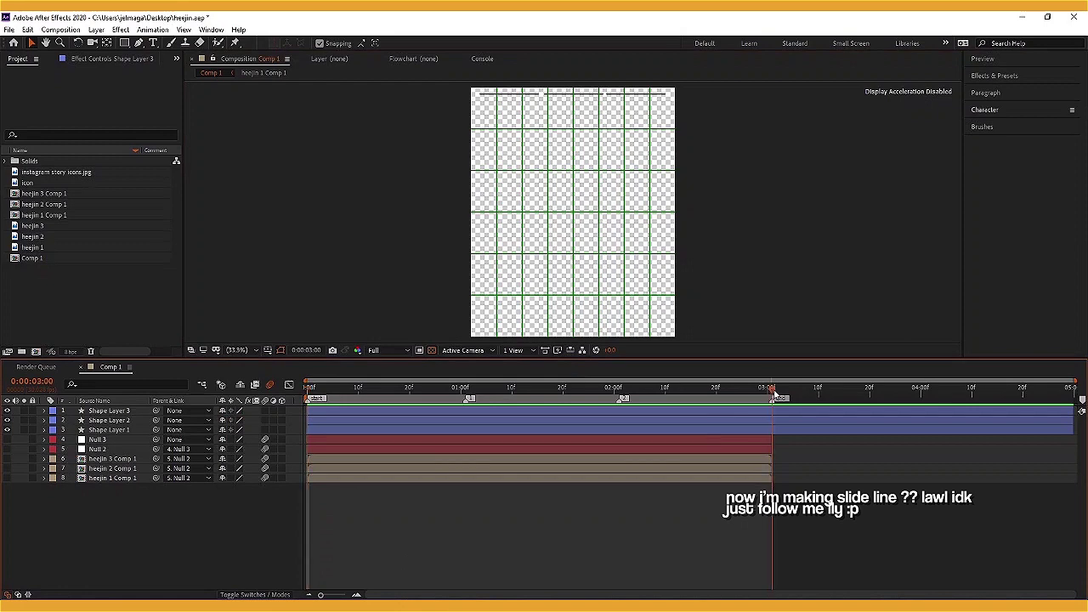
drag(299, 408, 335, 432)
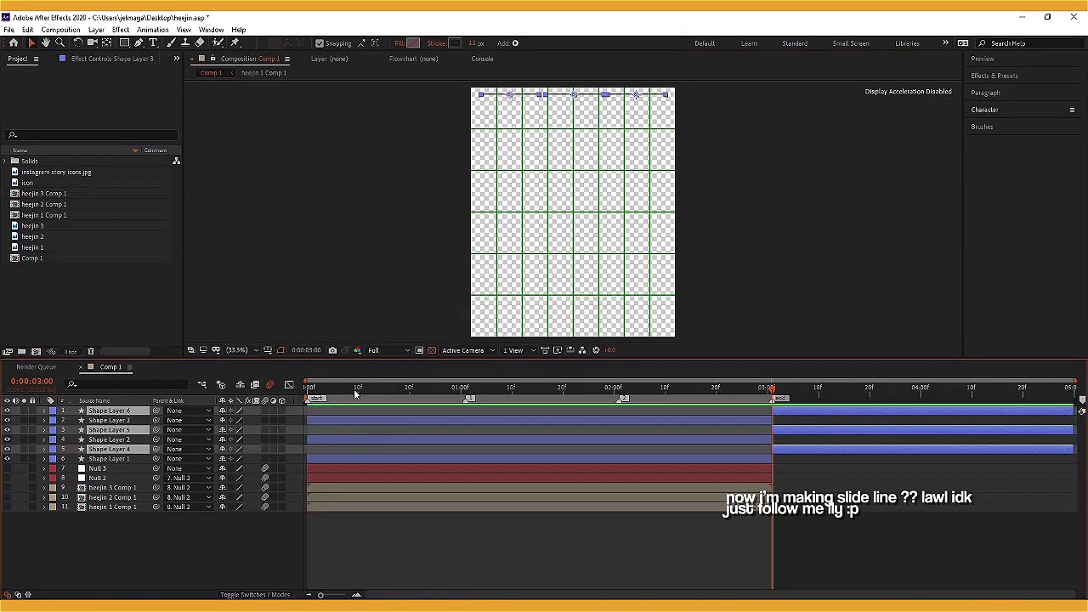
key(alt+bracketright)
drag(343, 389, 308, 389)
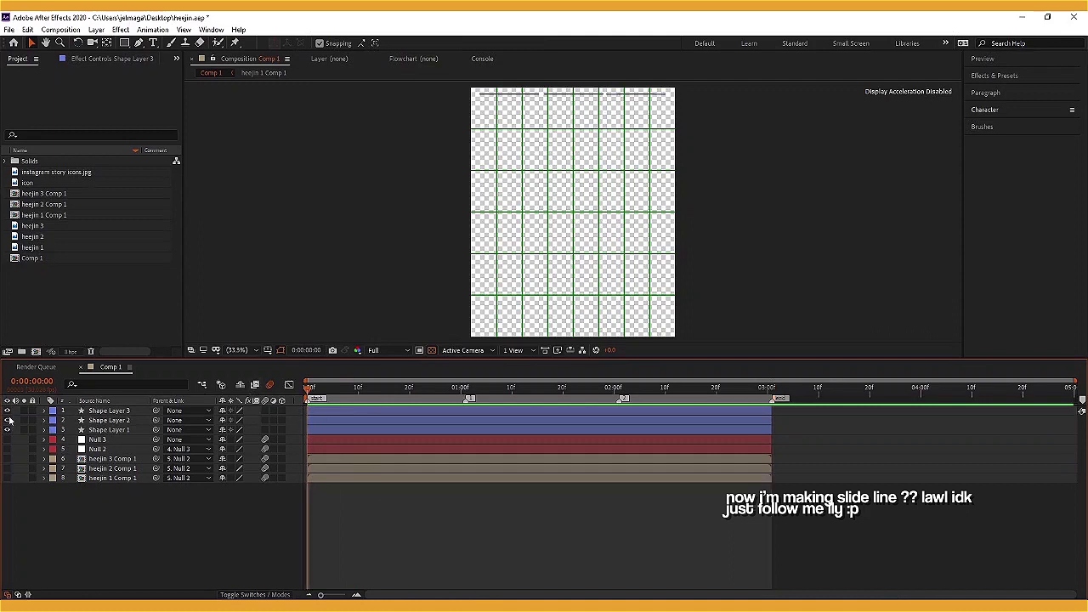
Unhide the photo and null layers and turn off the proportional grid
drag(9, 442, 8, 477)
click(267, 350)
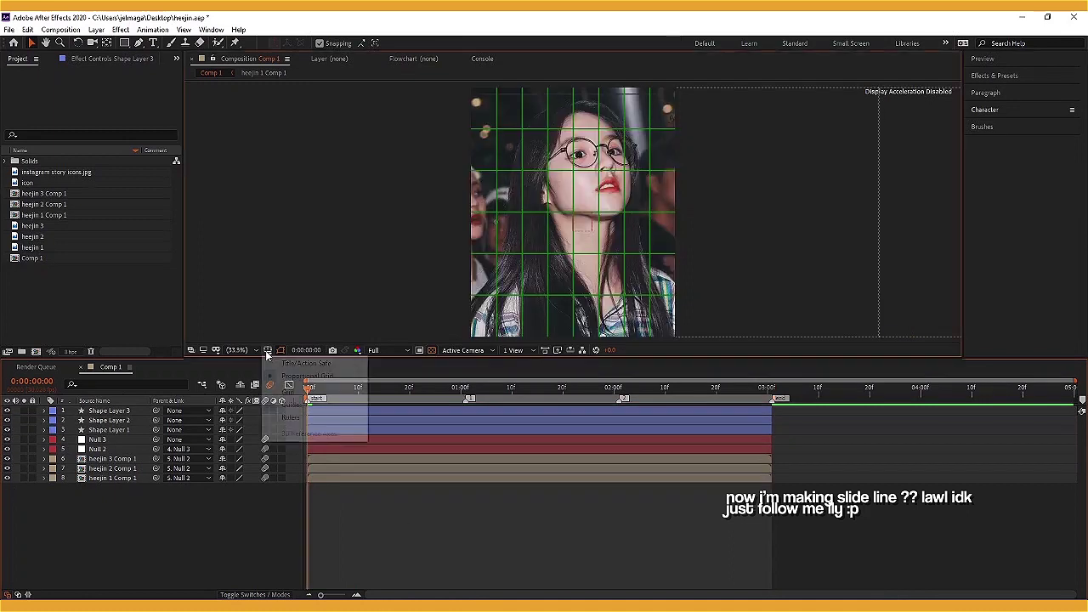
click(306, 376)
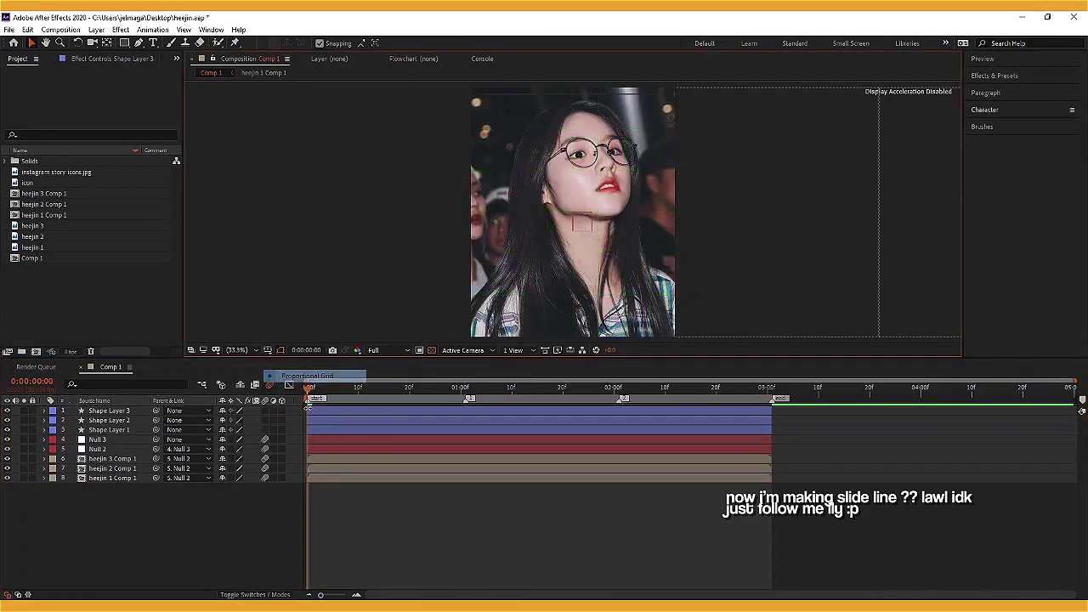
Duplicate the first line layer into Shape Layer 4 with a white (FFFFFF) stroke
click(344, 433)
key(ctrl+d)
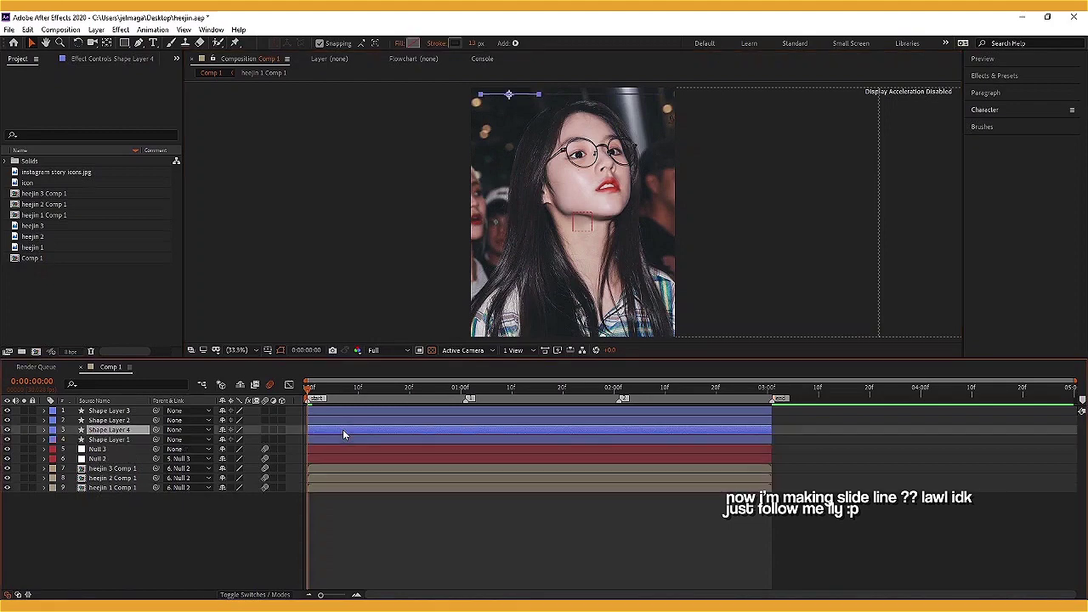
click(455, 44)
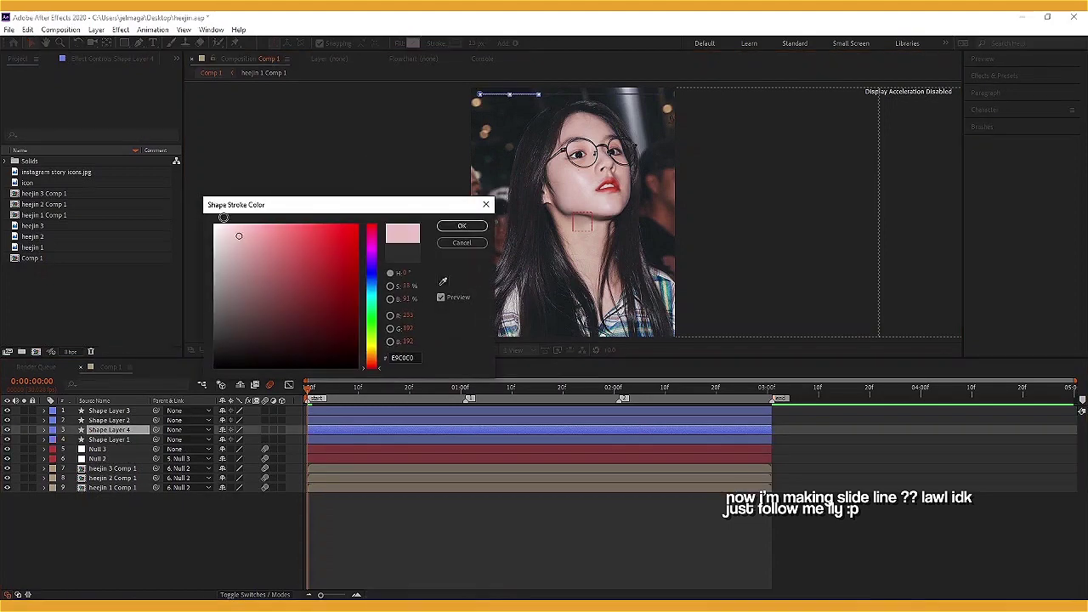
drag(247, 242, 156, 178)
click(461, 226)
click(403, 526)
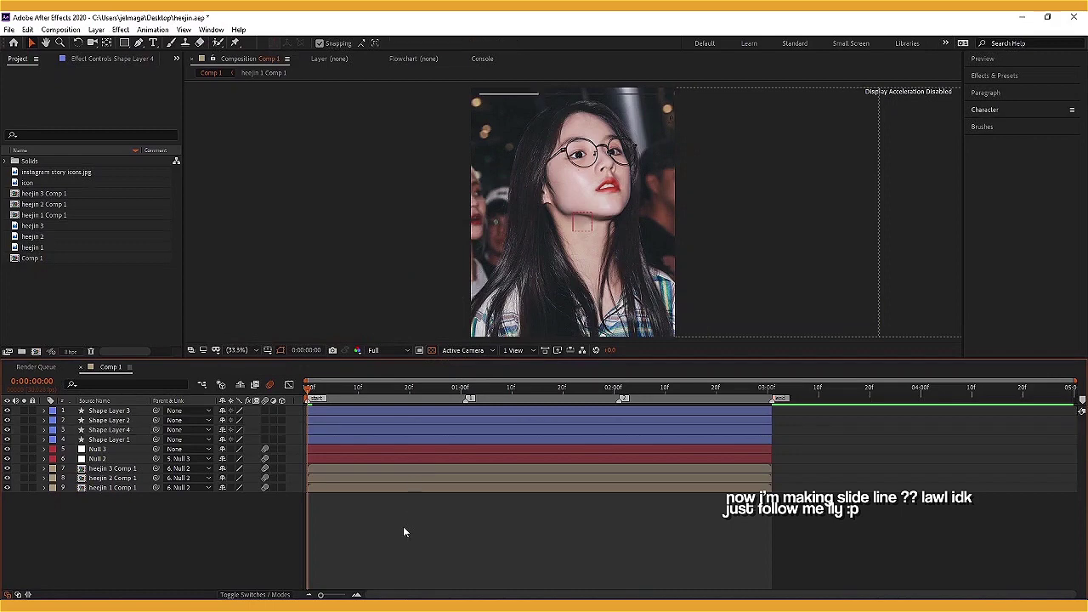
click(318, 440)
Pre-compose the white line copy into Shape Layer 4 Comp 1
key(ctrl+Up)
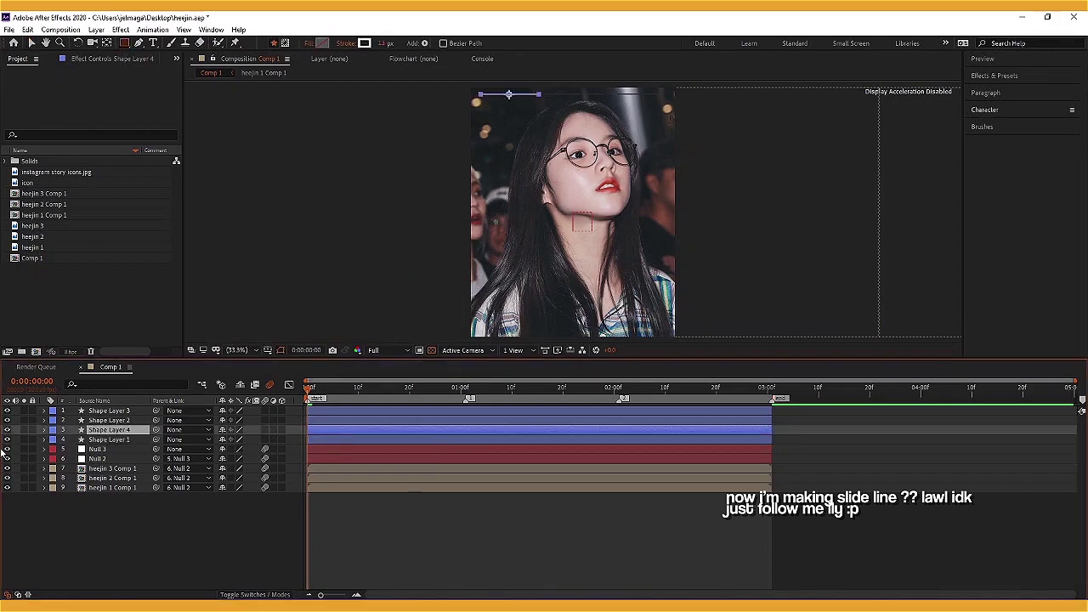
click(441, 521)
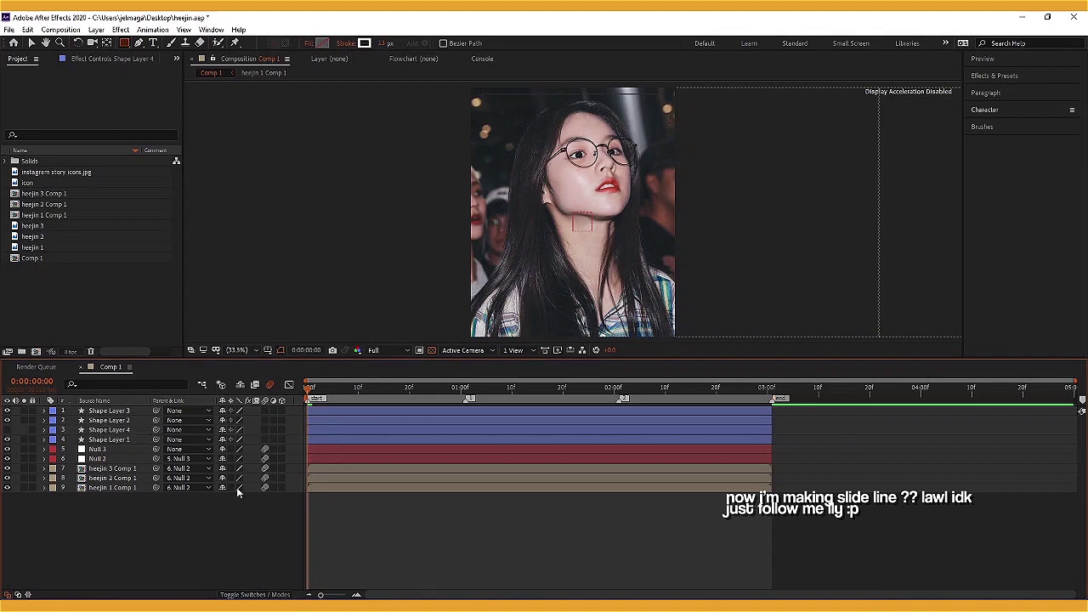
click(310, 428)
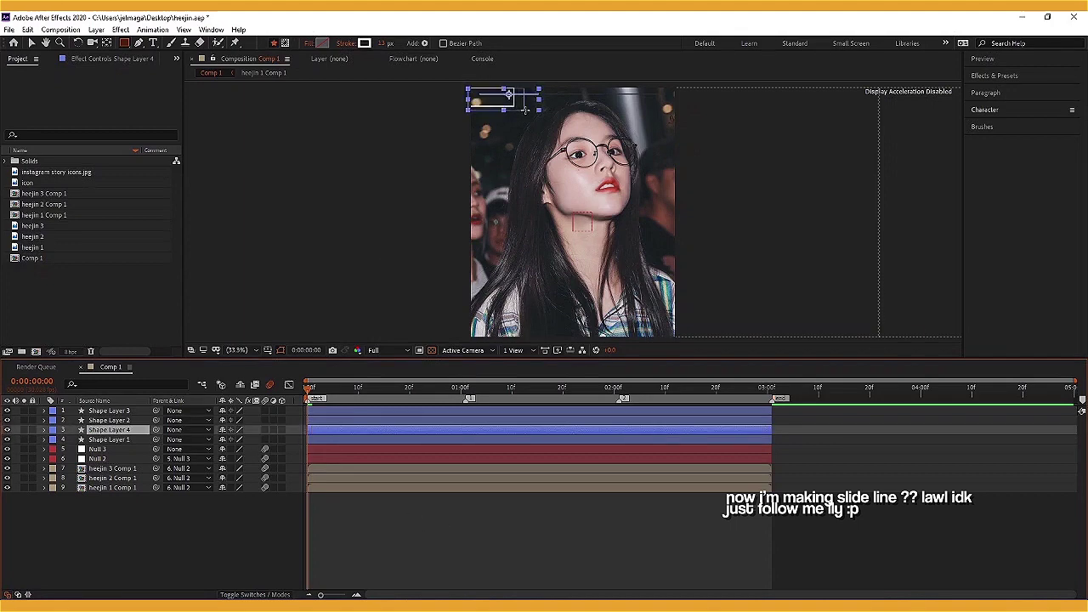
click(45, 430)
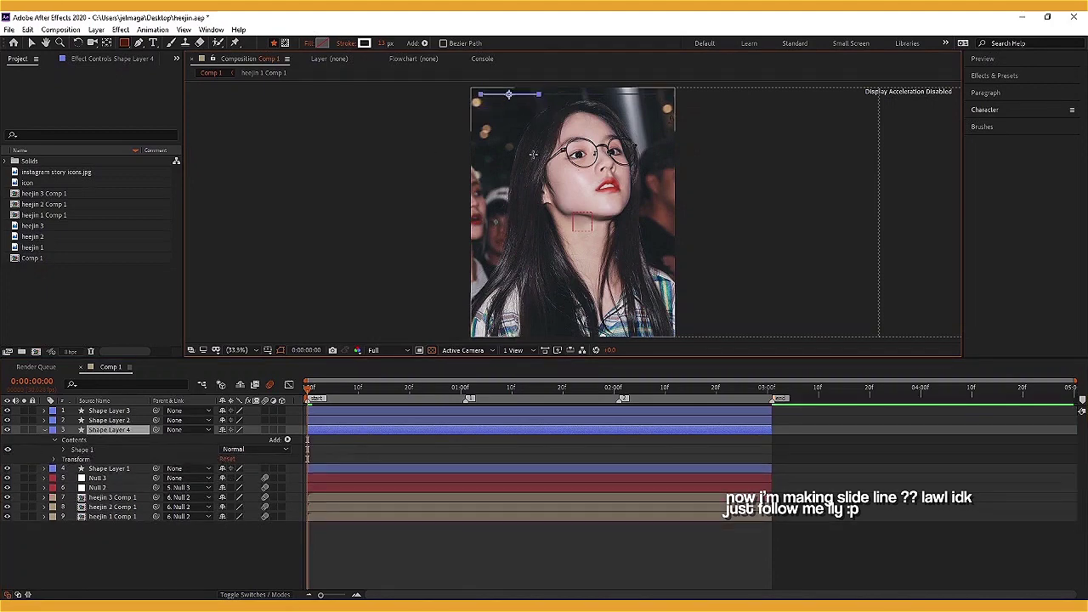
right_click(327, 433)
click(357, 381)
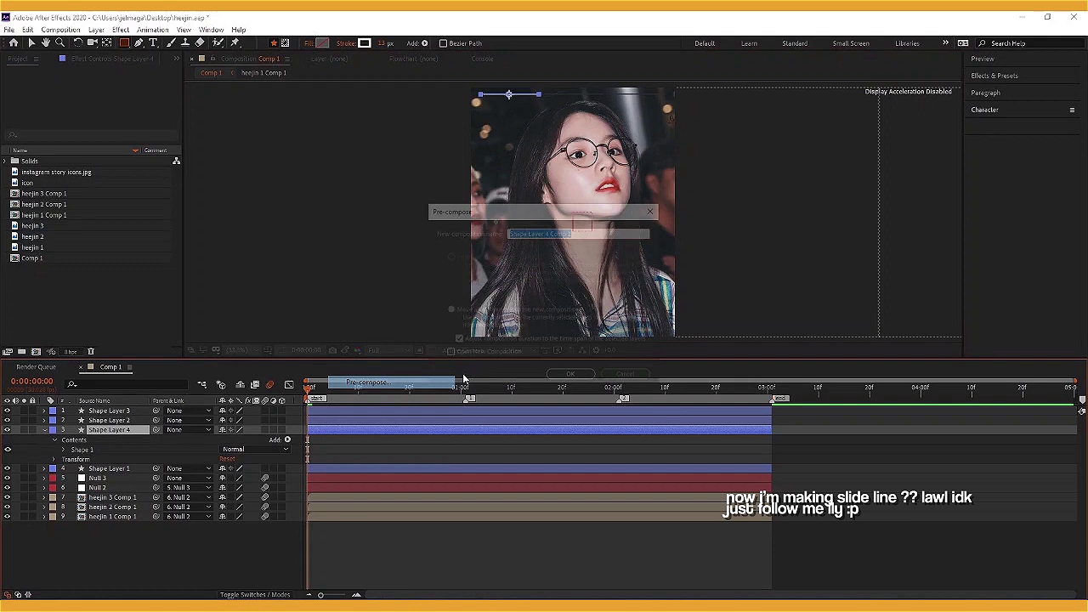
click(565, 376)
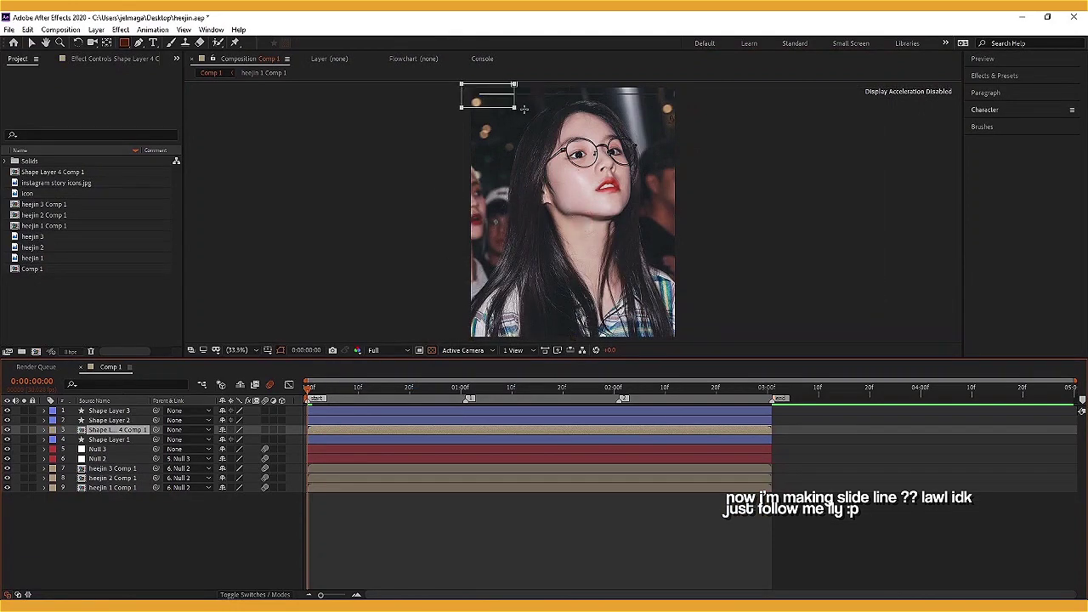
Mask the white line down to a narrow strip, keyframe its mask path, and enable motion blur
drag(524, 109, 542, 109)
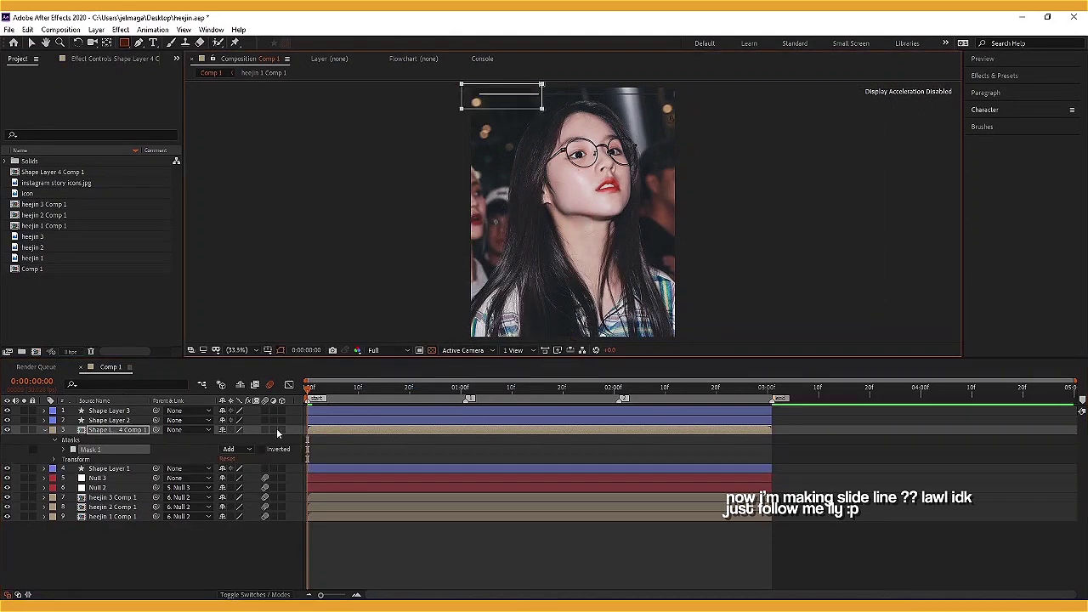
click(31, 43)
key(m)
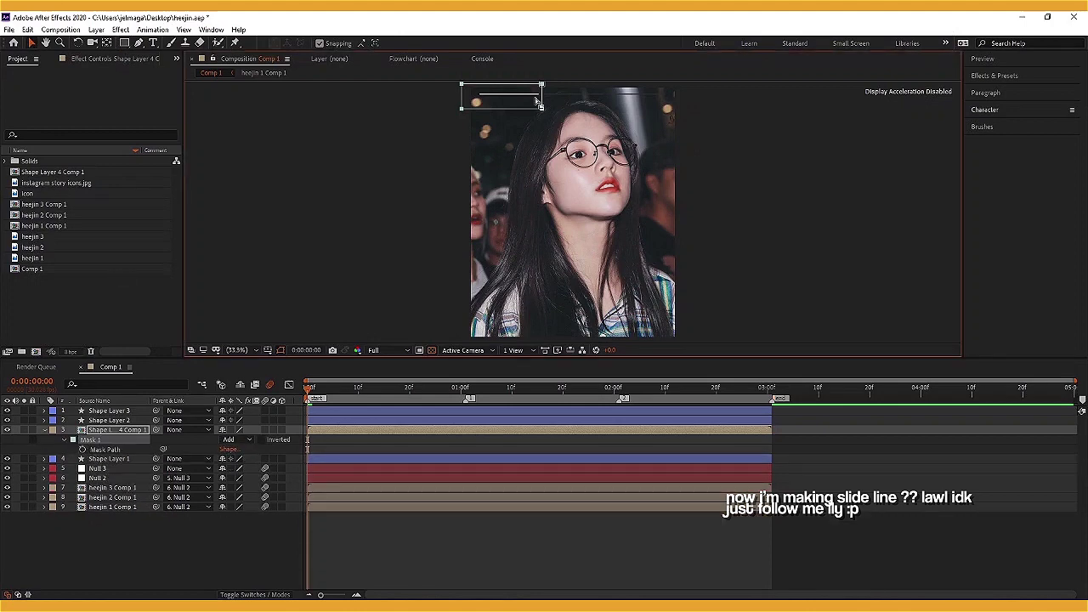
drag(542, 96, 473, 98)
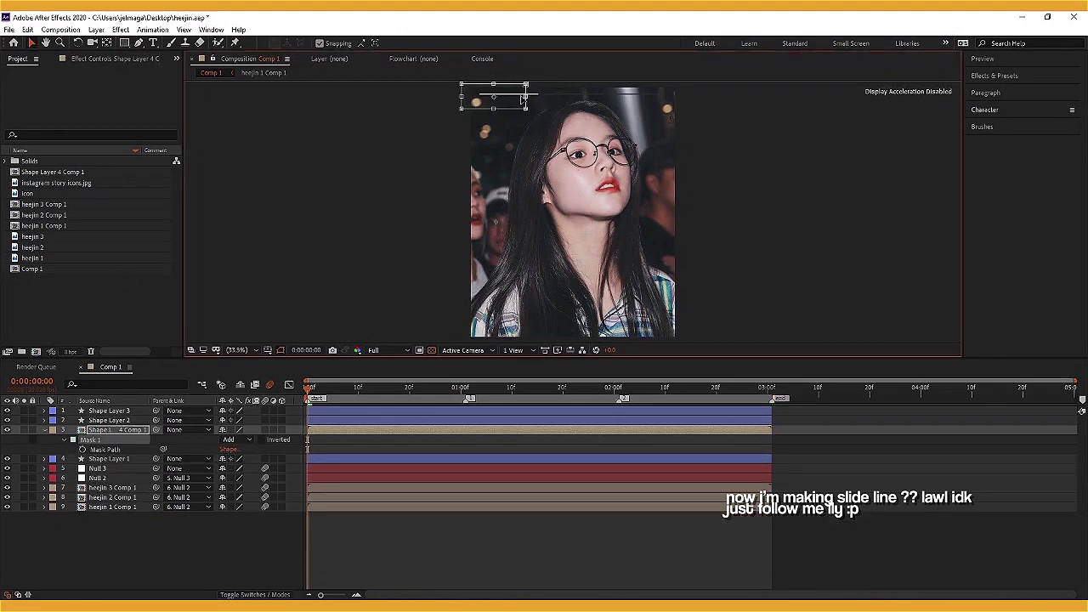
click(83, 449)
drag(265, 412, 265, 455)
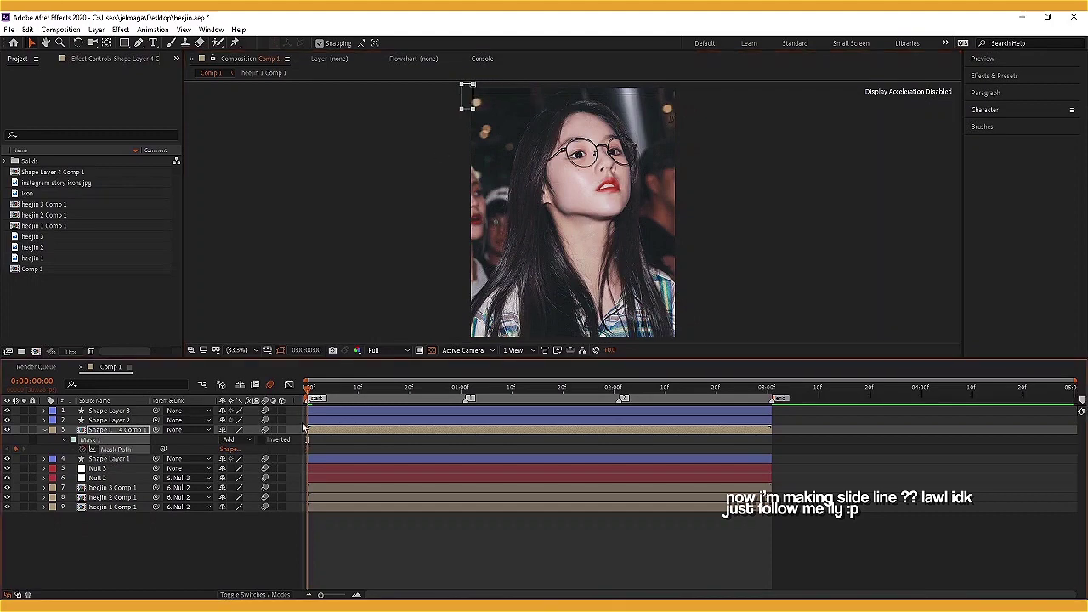
drag(348, 389, 467, 408)
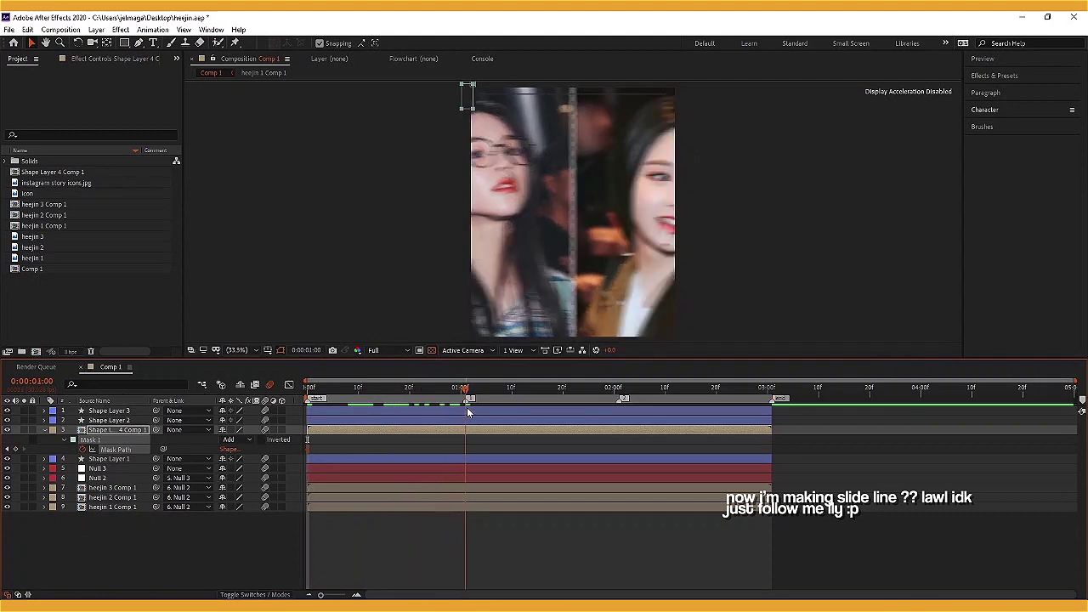
At 1 second widen the mask to the full line, then preview at Quarter resolution
click(475, 96)
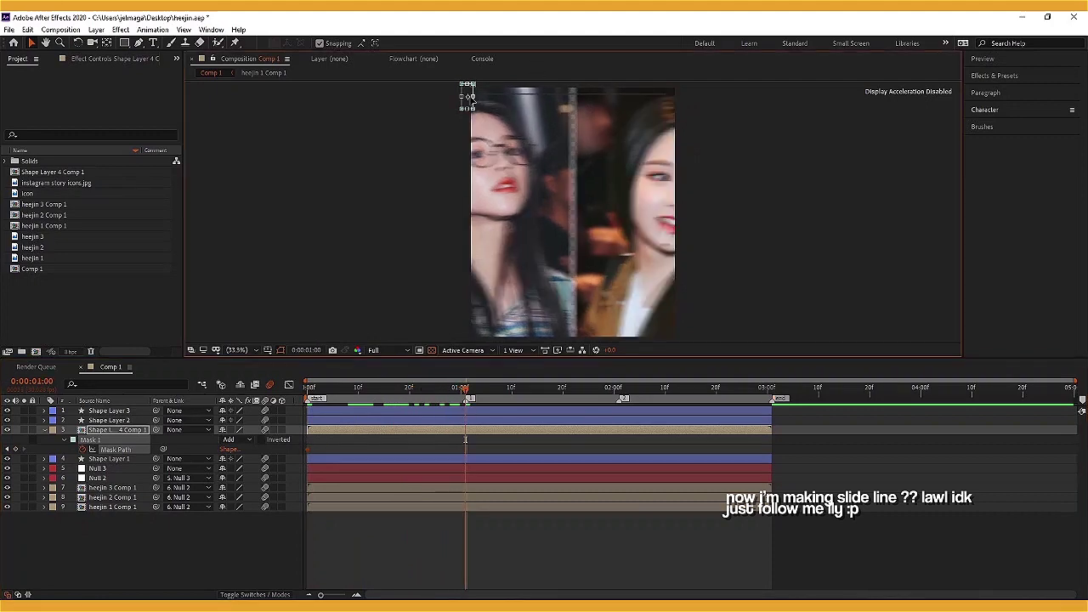
drag(473, 96, 544, 98)
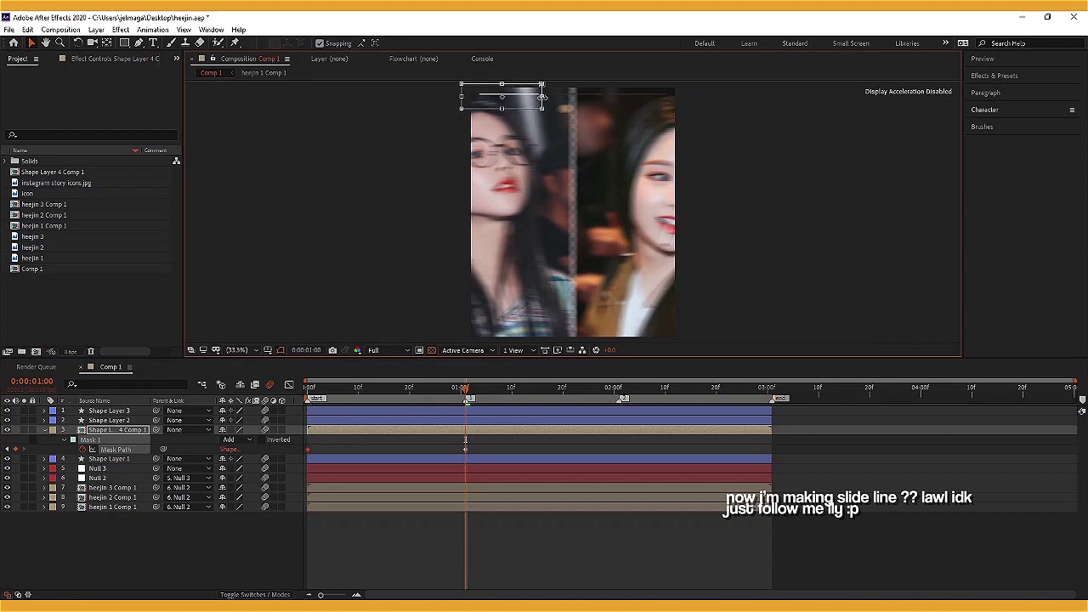
click(382, 350)
click(384, 417)
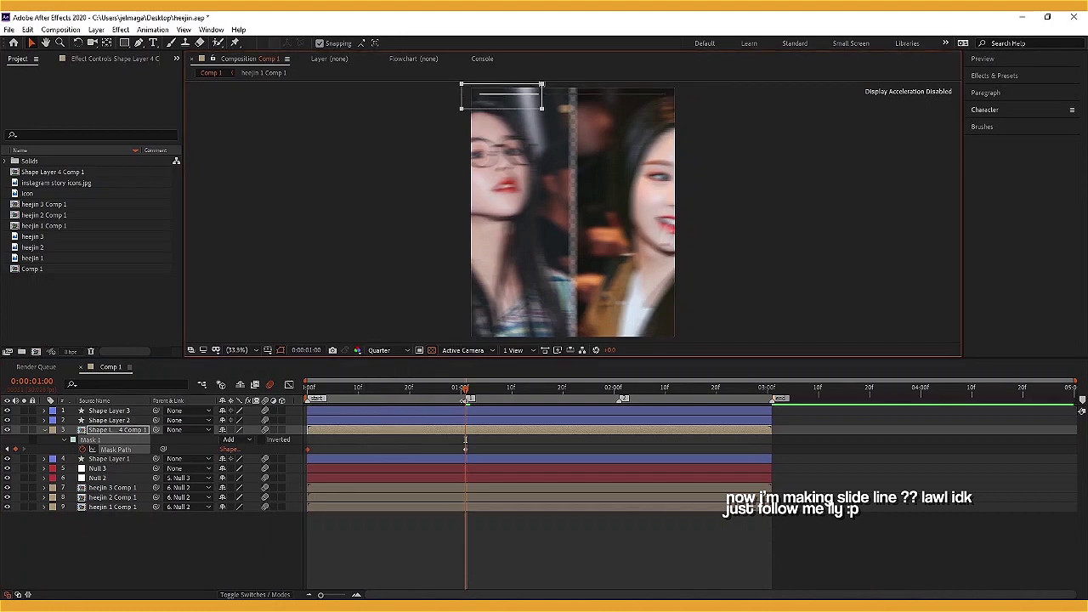
drag(456, 391, 308, 391)
key(space)
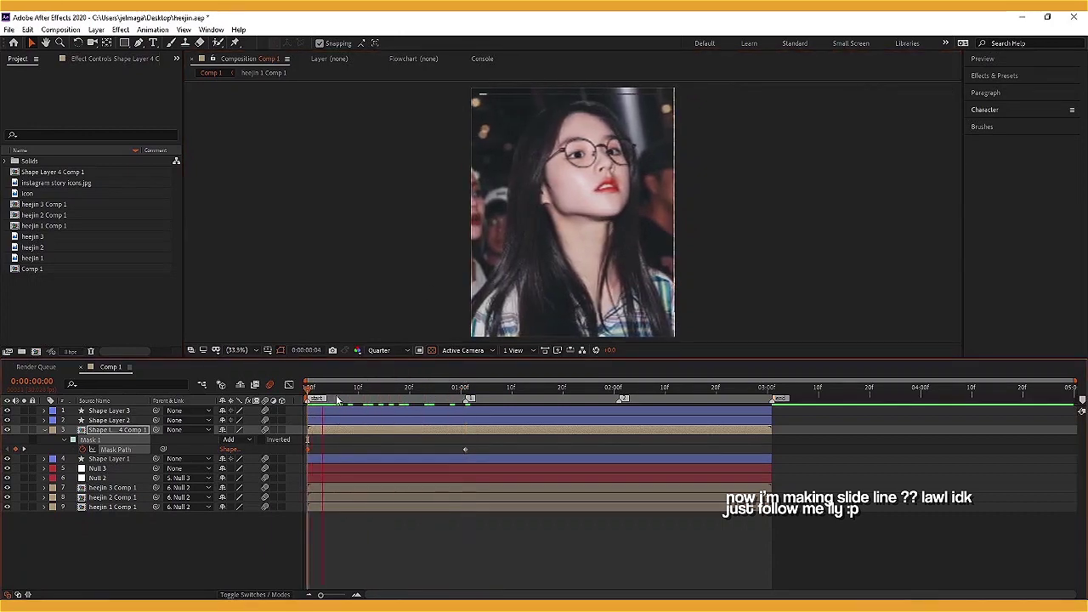
click(464, 393)
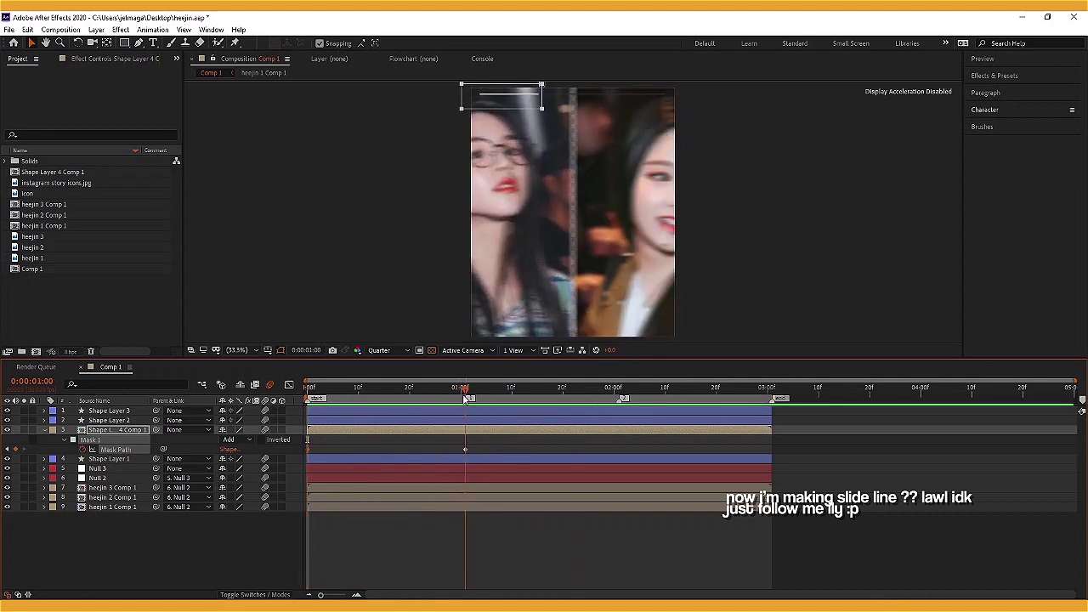
click(474, 431)
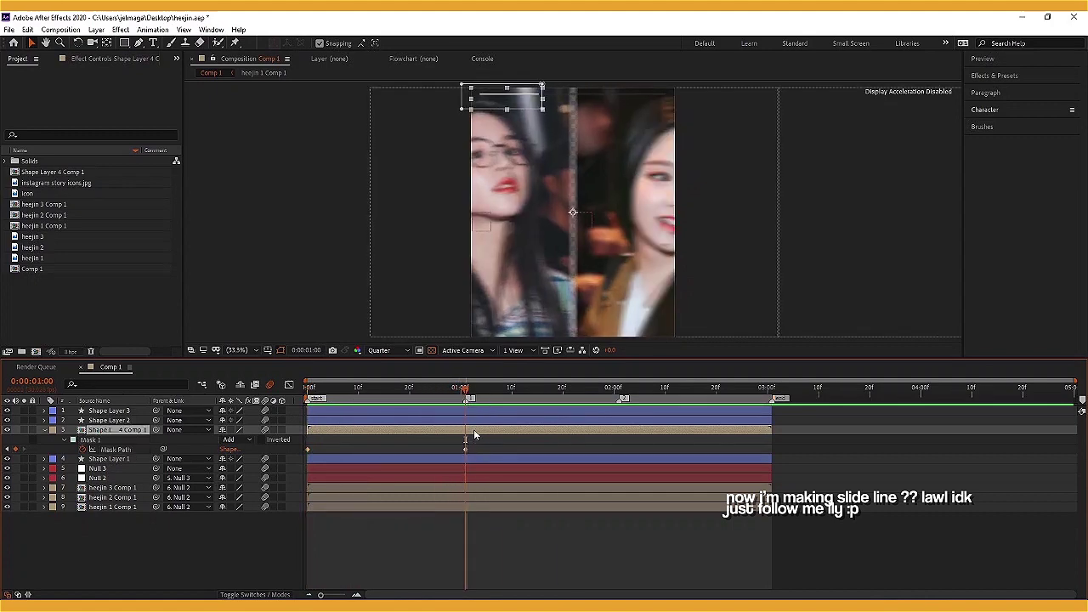
Duplicate the white line, move the copy right over the second dash, and start it at 1 second
key(ctrl+d)
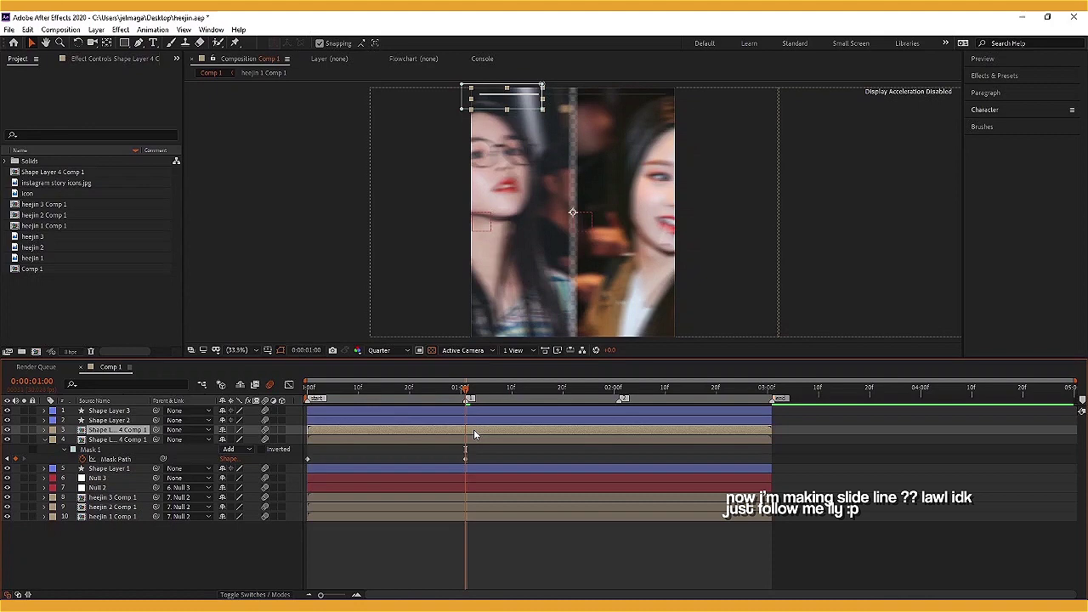
key(p)
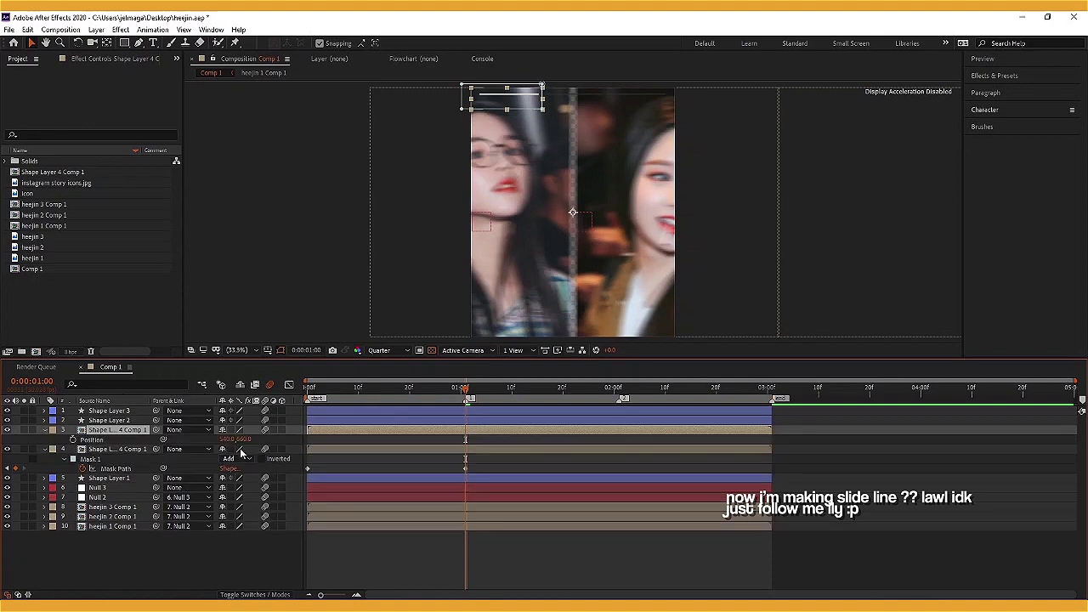
drag(230, 438, 426, 437)
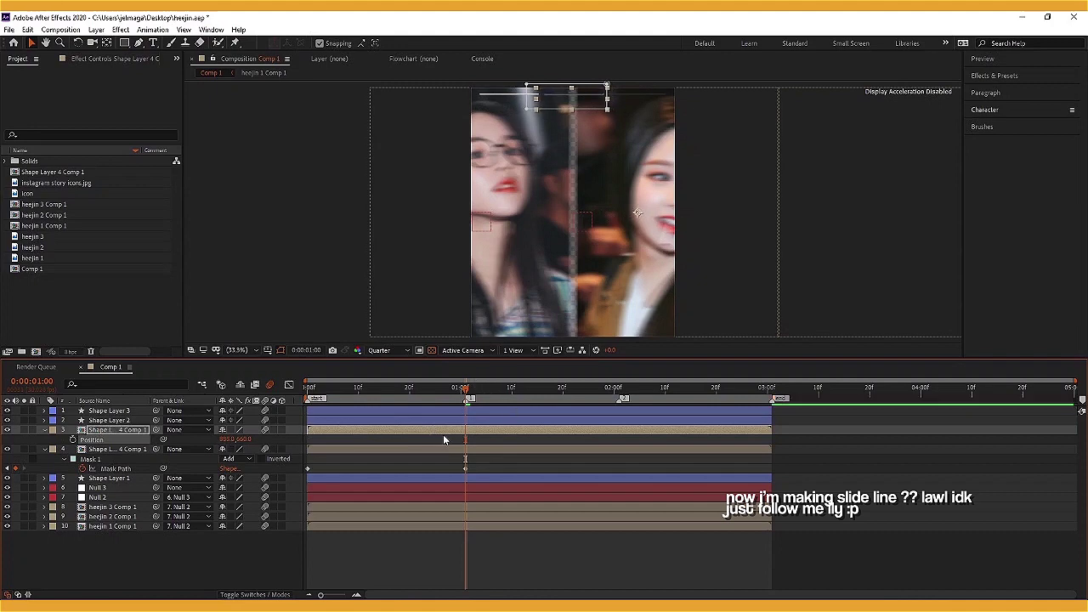
drag(439, 433, 592, 441)
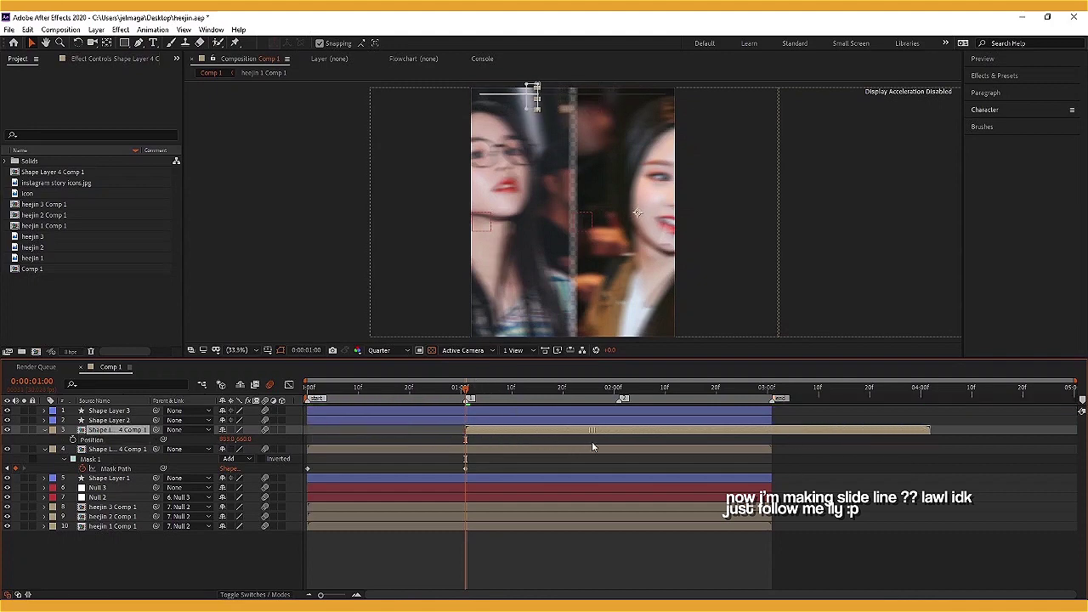
key(space)
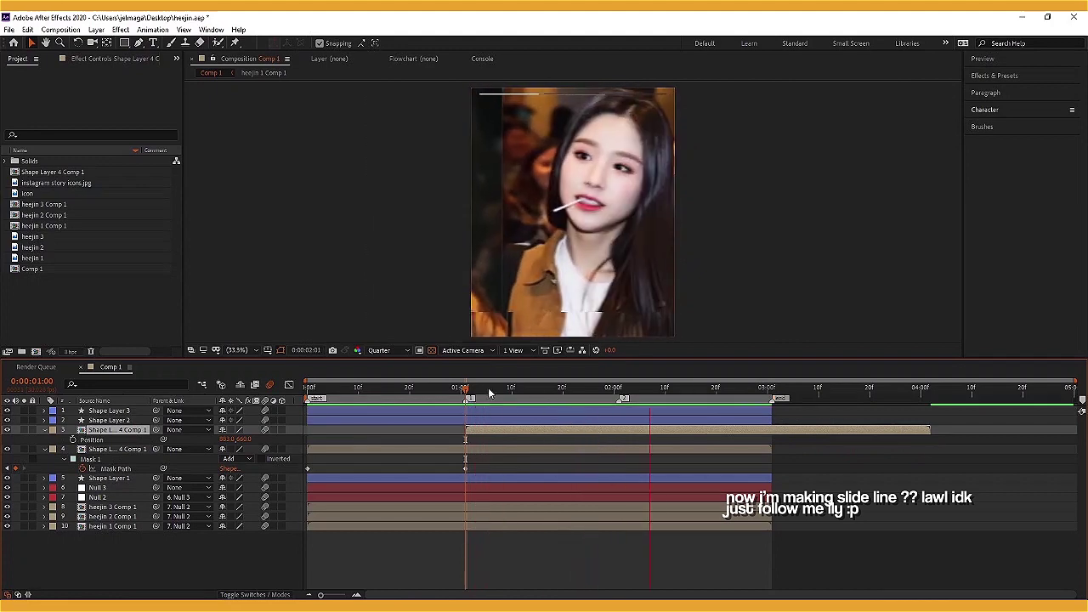
key(space)
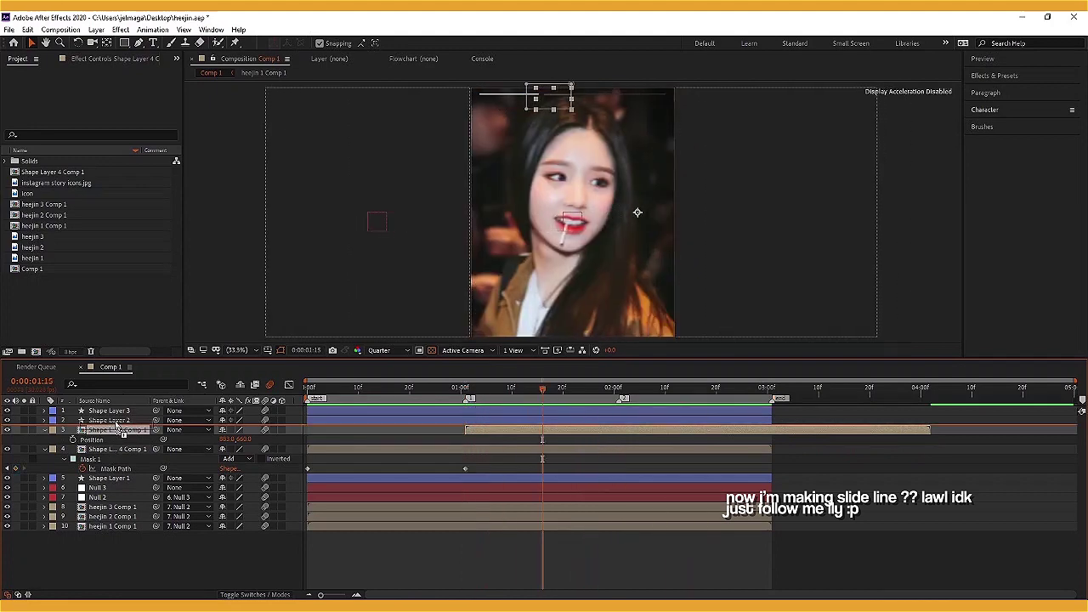
Move the copy up one layer, preview, then duplicate it again and send the copy to the top
drag(118, 422, 118, 421)
key(Home)
key(space)
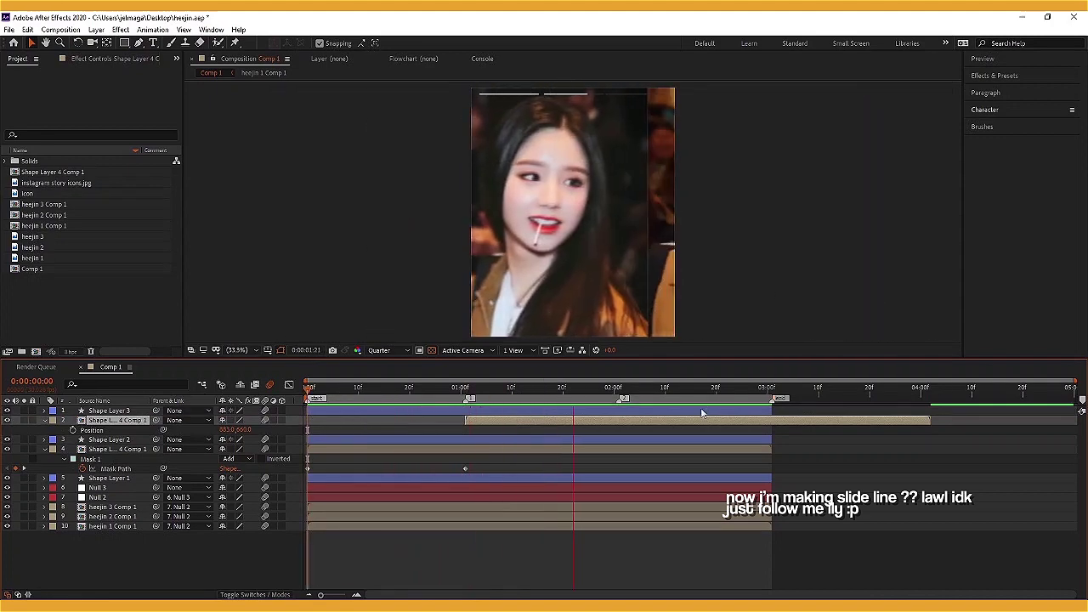
click(621, 394)
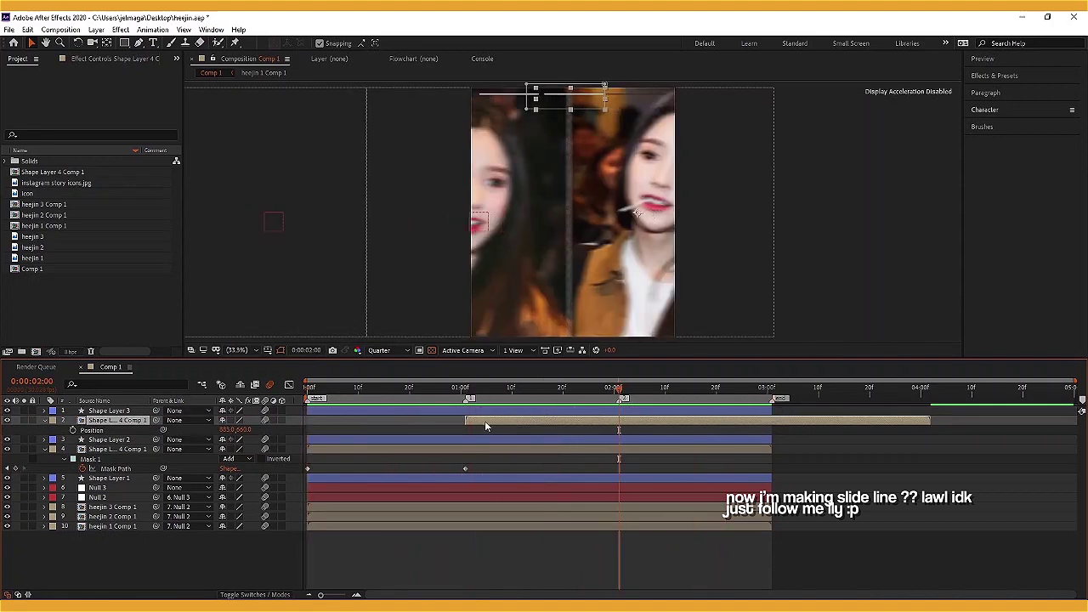
key(ctrl+d)
key(ctrl+])
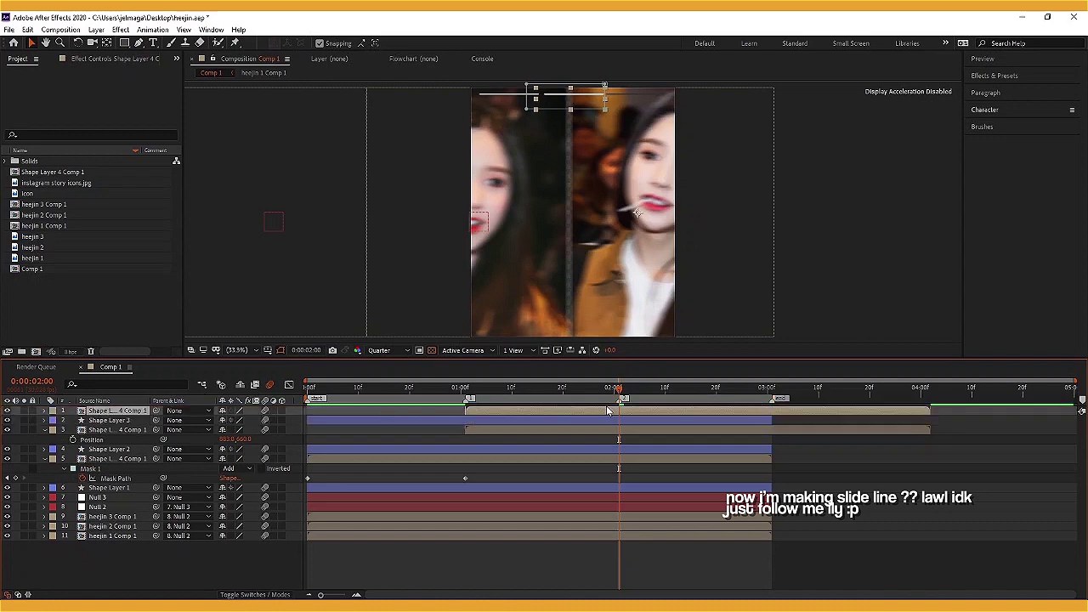
Move the third line copy right to x 1204.6 and start it at 2 seconds
key(p)
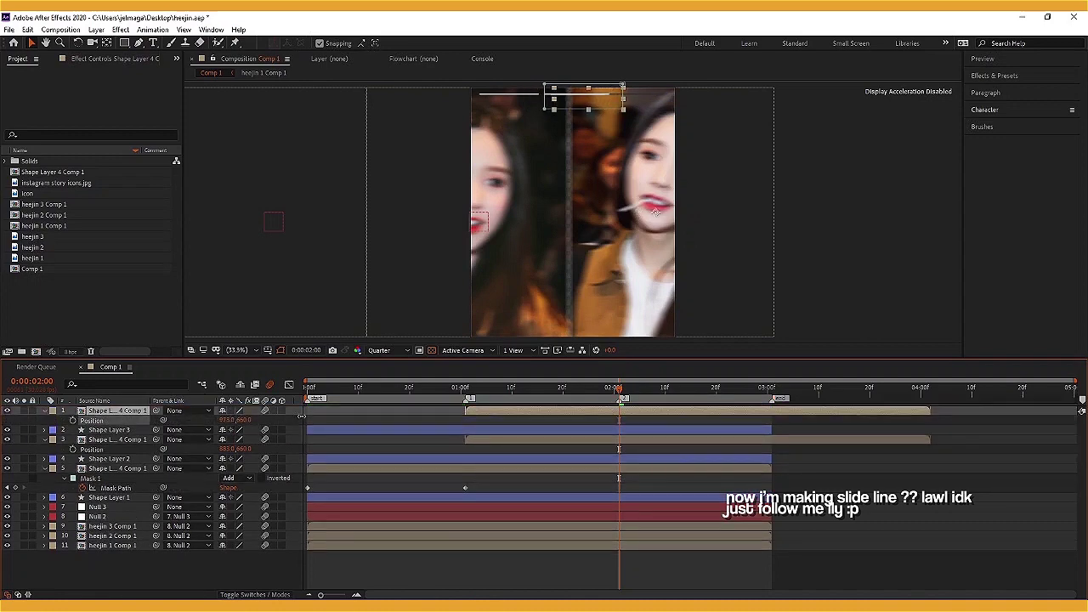
drag(228, 420, 369, 411)
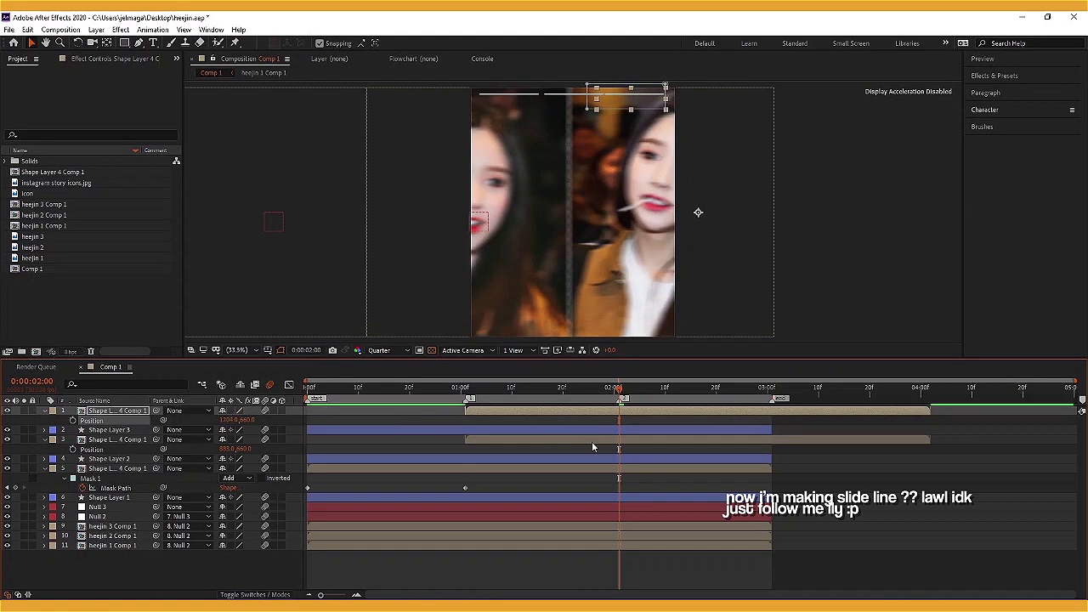
drag(566, 411, 716, 412)
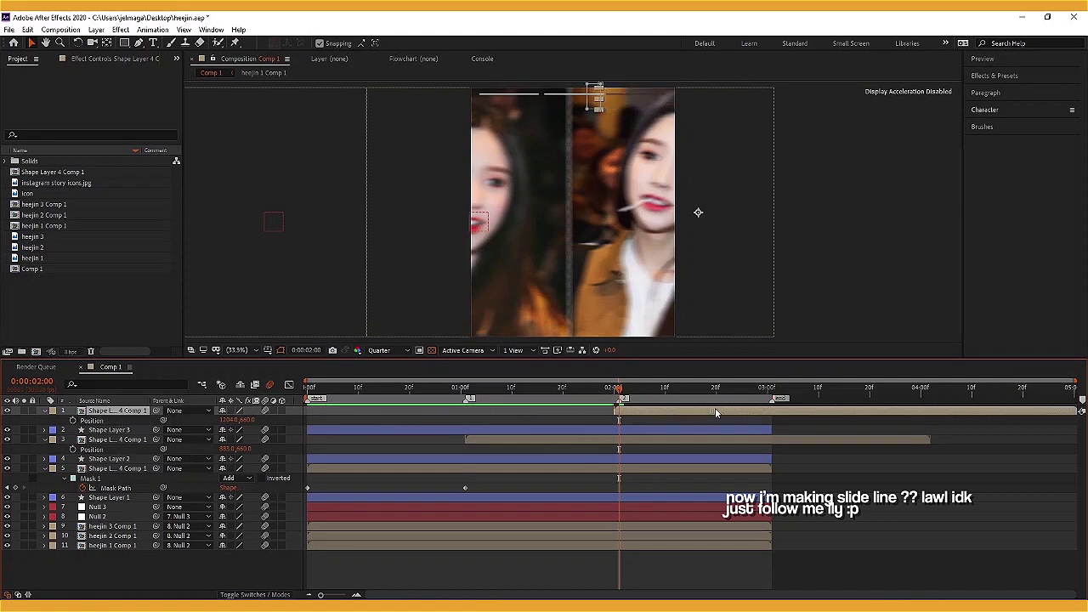
key(Page_Down)
mouse_move(644, 397)
mouse_down()
mouse_move(760, 399)
mouse_move(730, 410)
mouse_move(566, 405)
mouse_up()
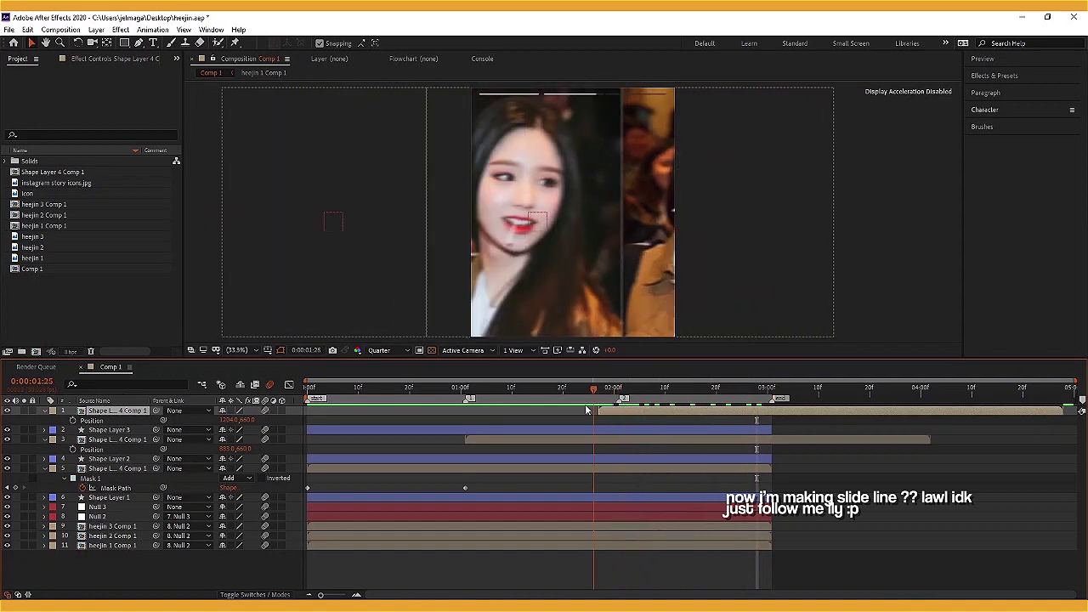
key(space)
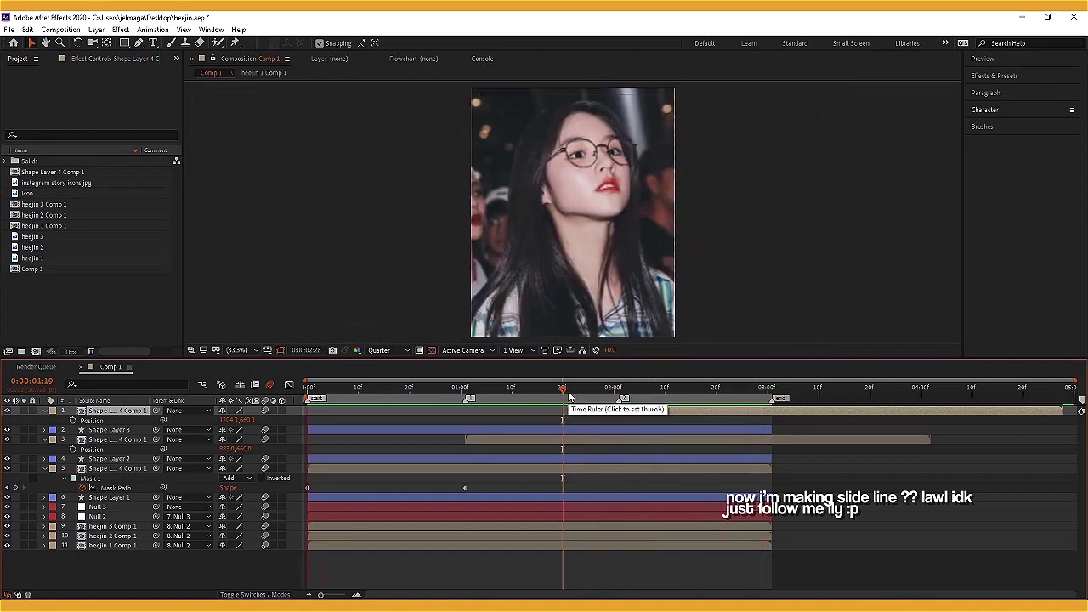
key(space)
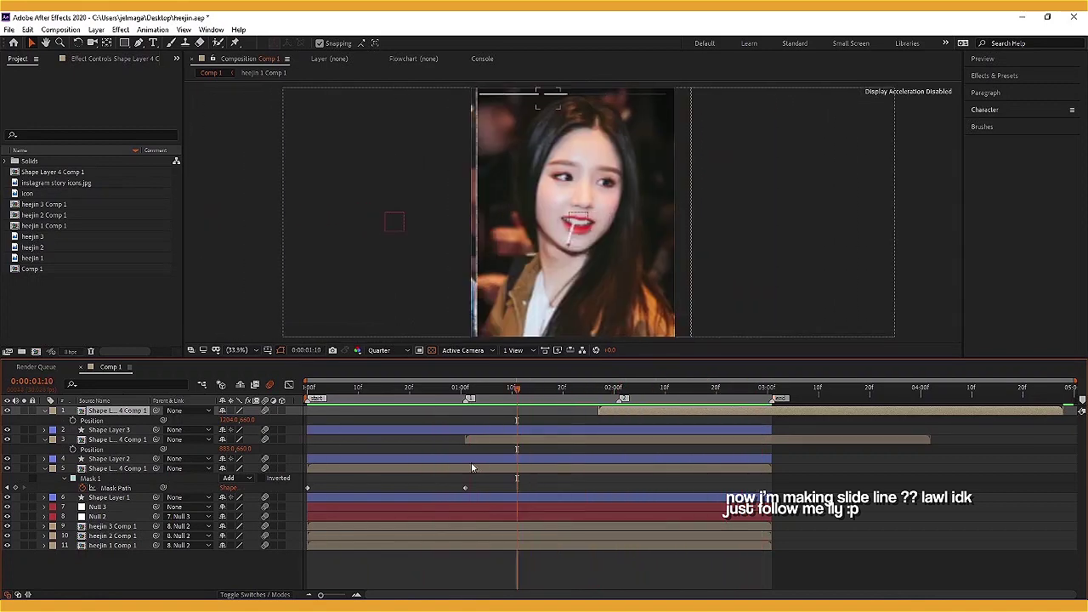
Start the second and third line layers slightly earlier and preview the timing
drag(478, 439, 452, 438)
drag(517, 393, 308, 393)
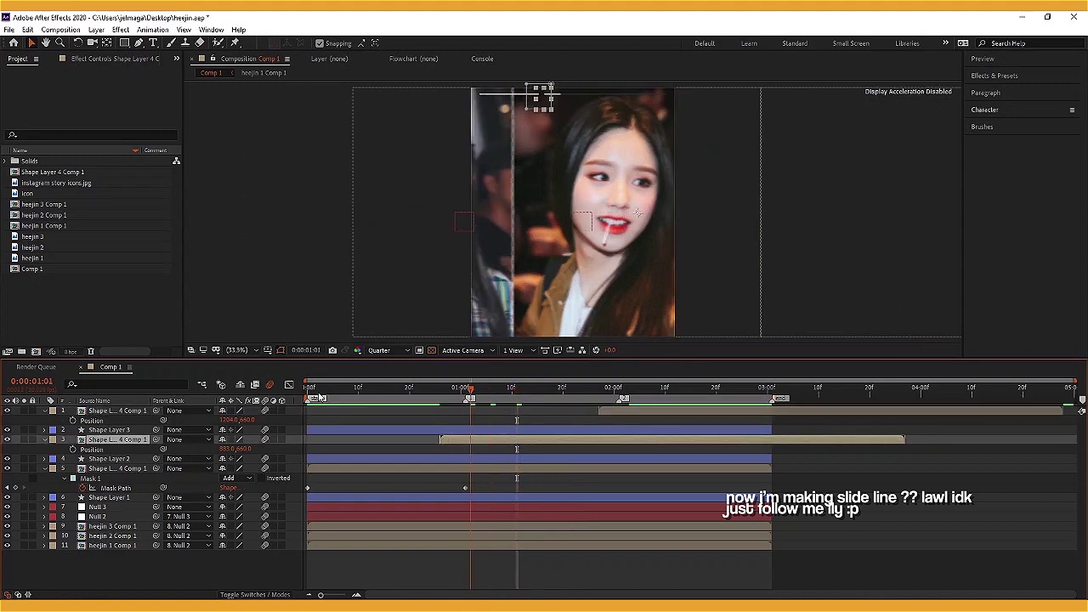
key(space)
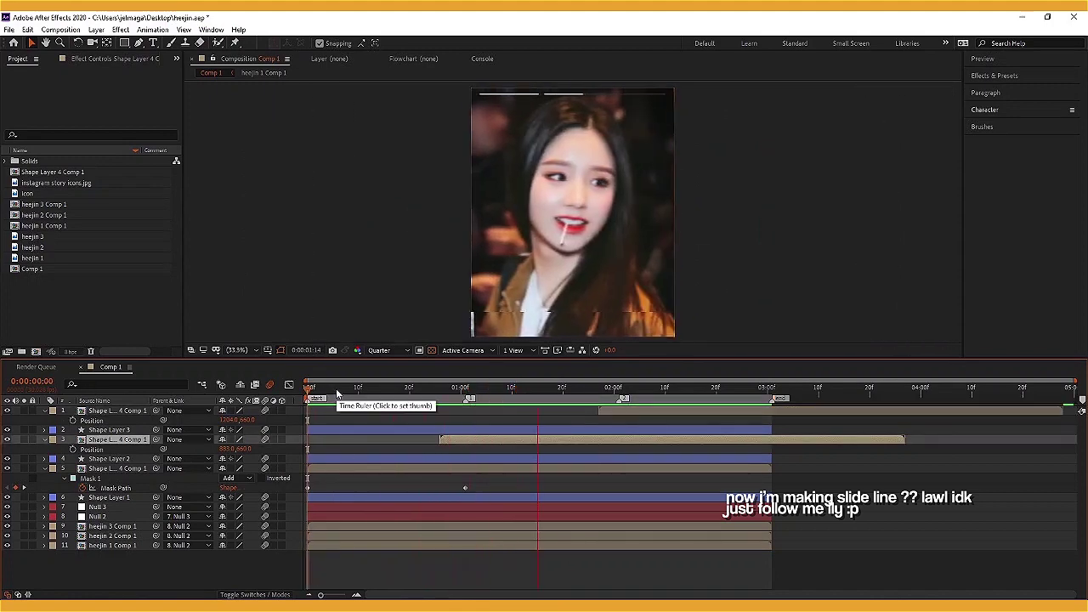
key(space)
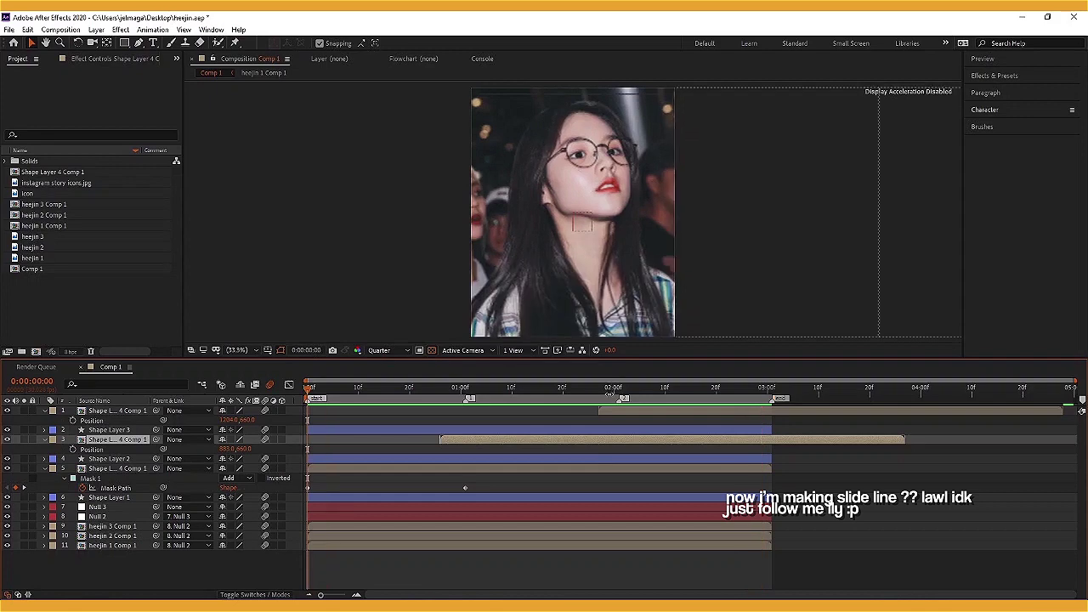
drag(595, 410, 573, 410)
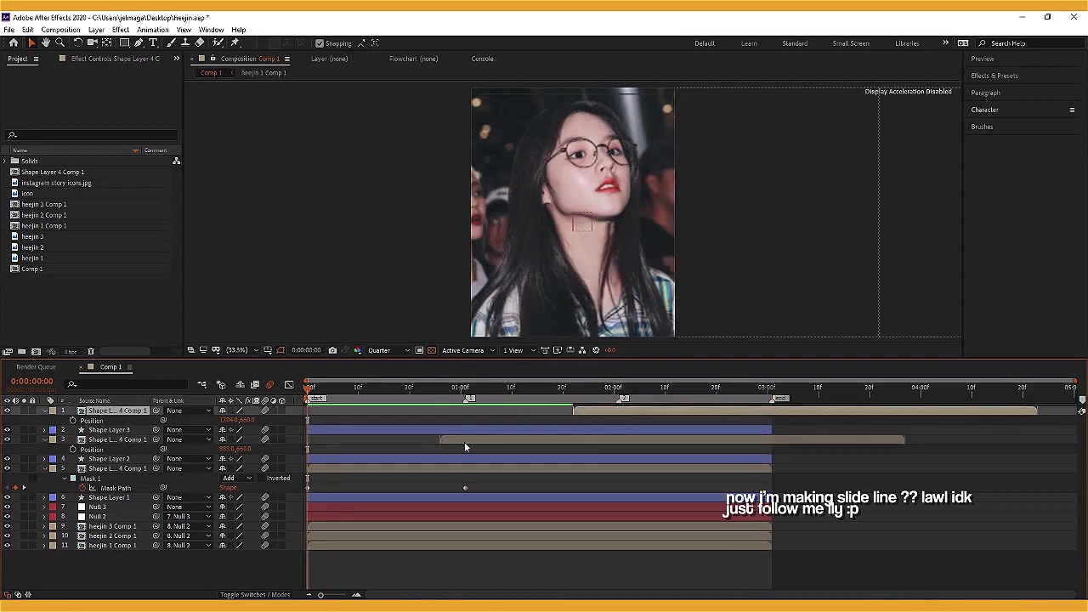
key(space)
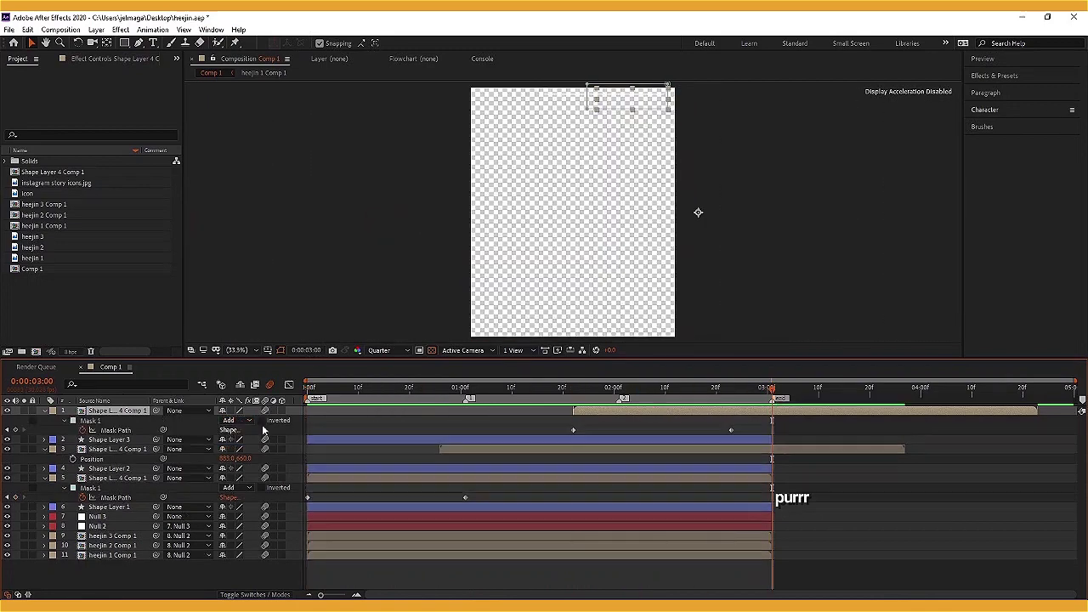
drag(356, 414, 295, 440)
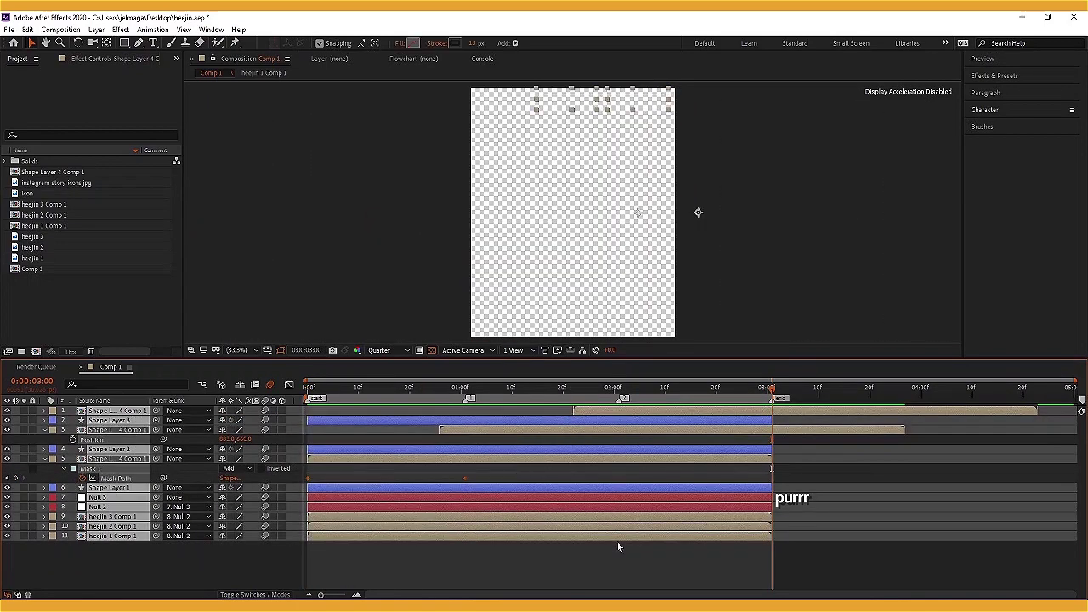
click(617, 542)
key(Home)
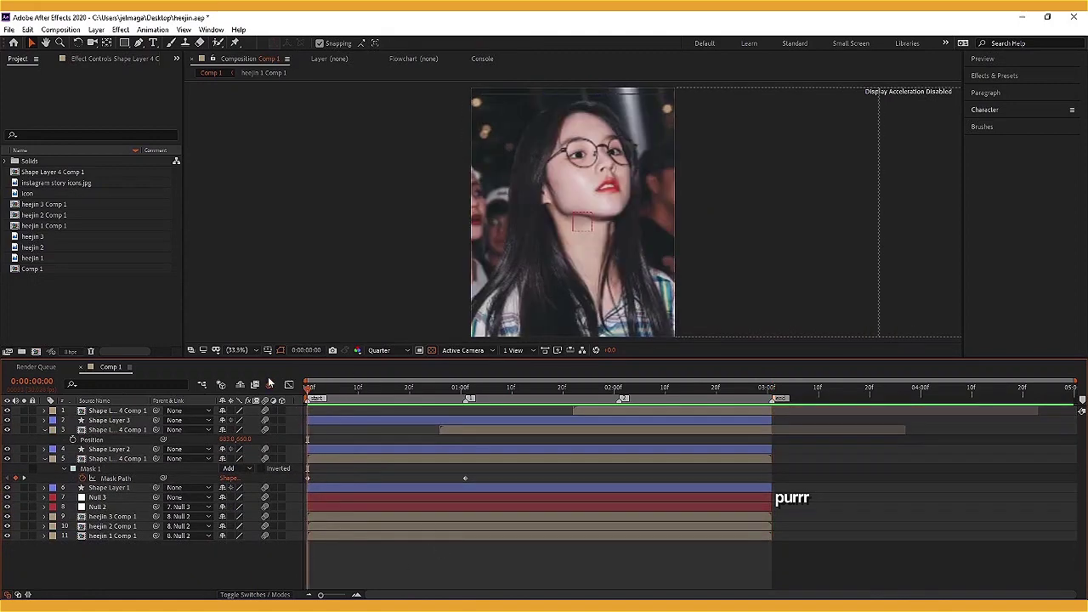
Add the Icon image to the top of Comp 1, removing an accidental duplicate
drag(34, 193, 311, 412)
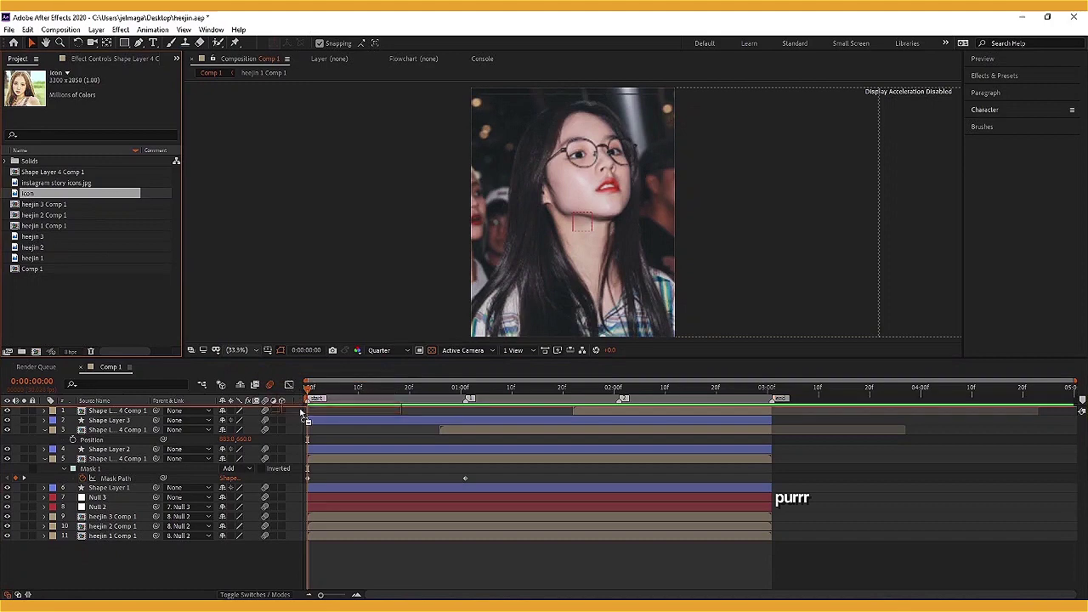
drag(754, 392, 770, 396)
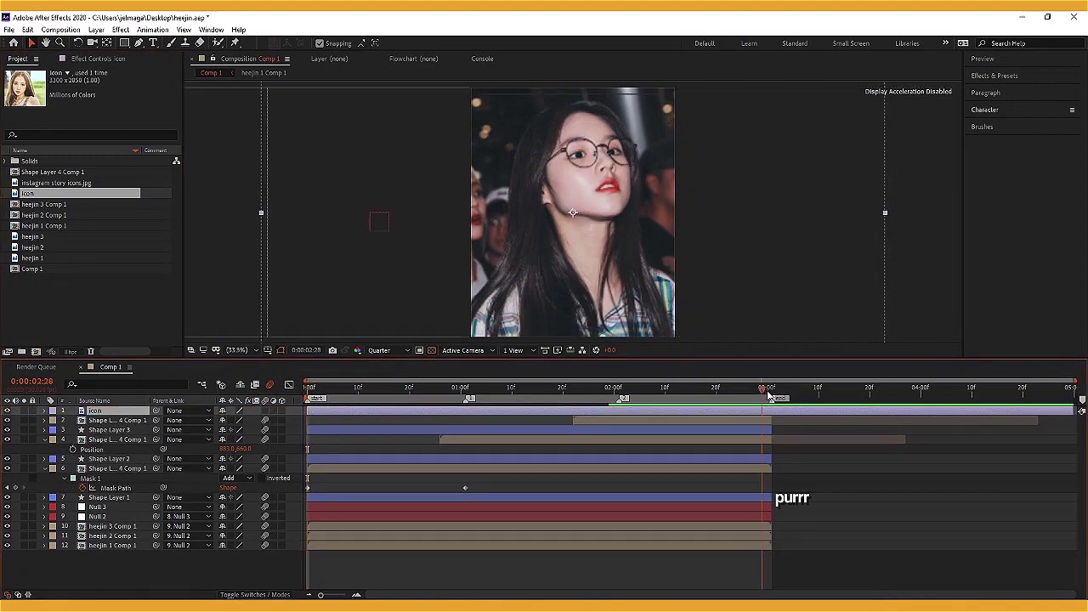
key(ctrl+shift+d)
key(Delete)
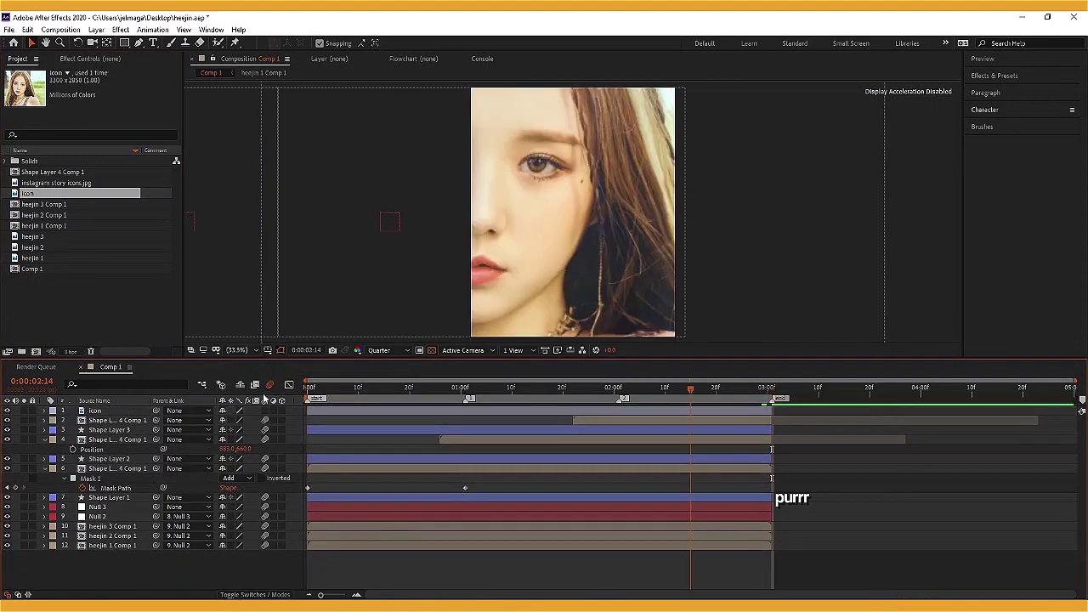
key(Home)
Scale the Icon layer to 27% and apply the S_WipeCircle effect found by searching 'circle'
click(995, 76)
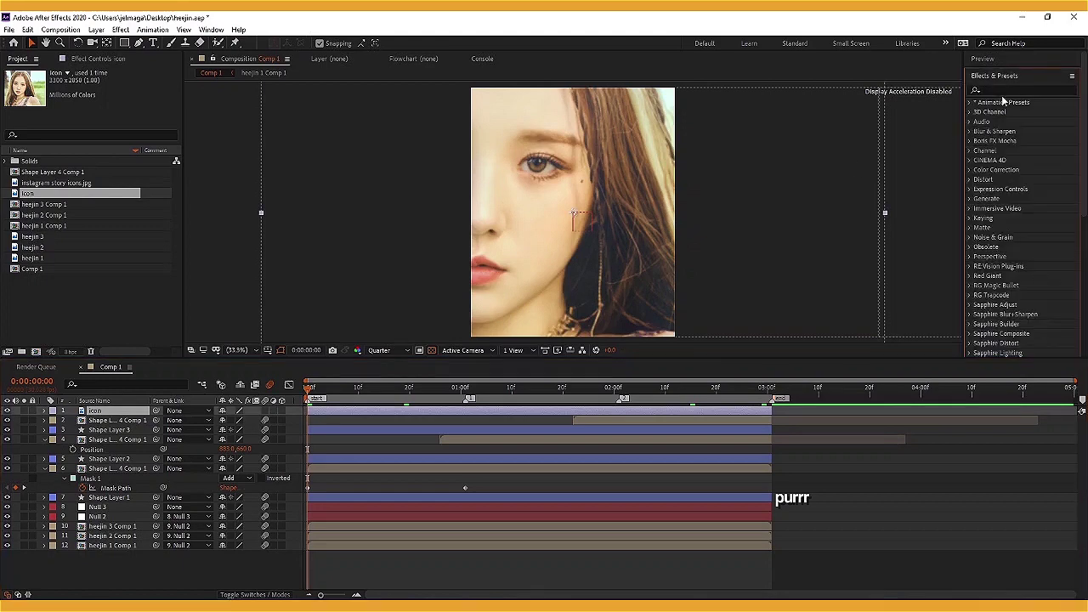
text(circ)
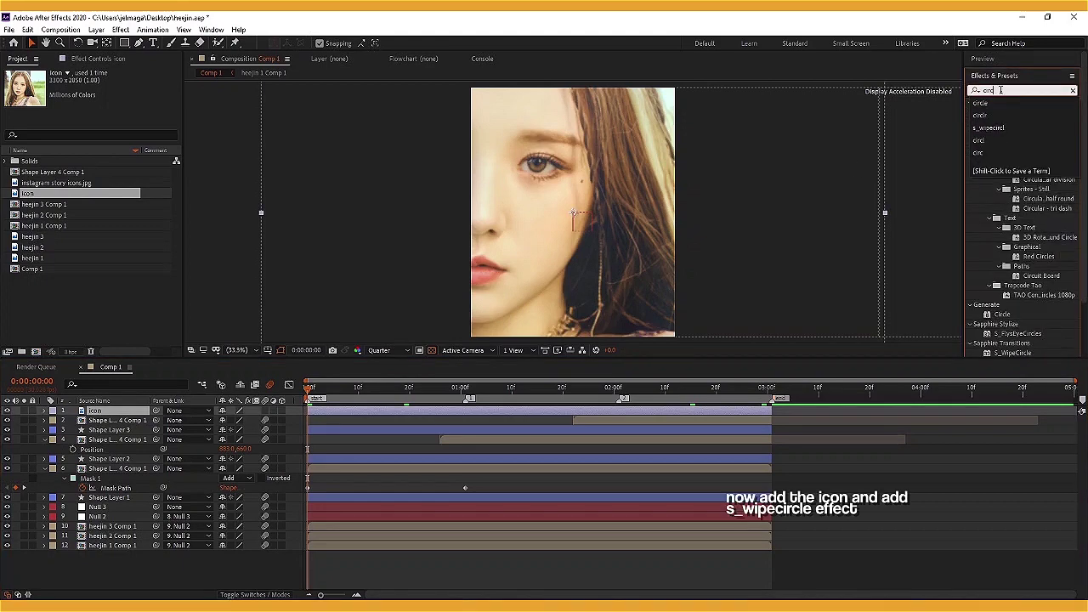
click(354, 412)
key(s)
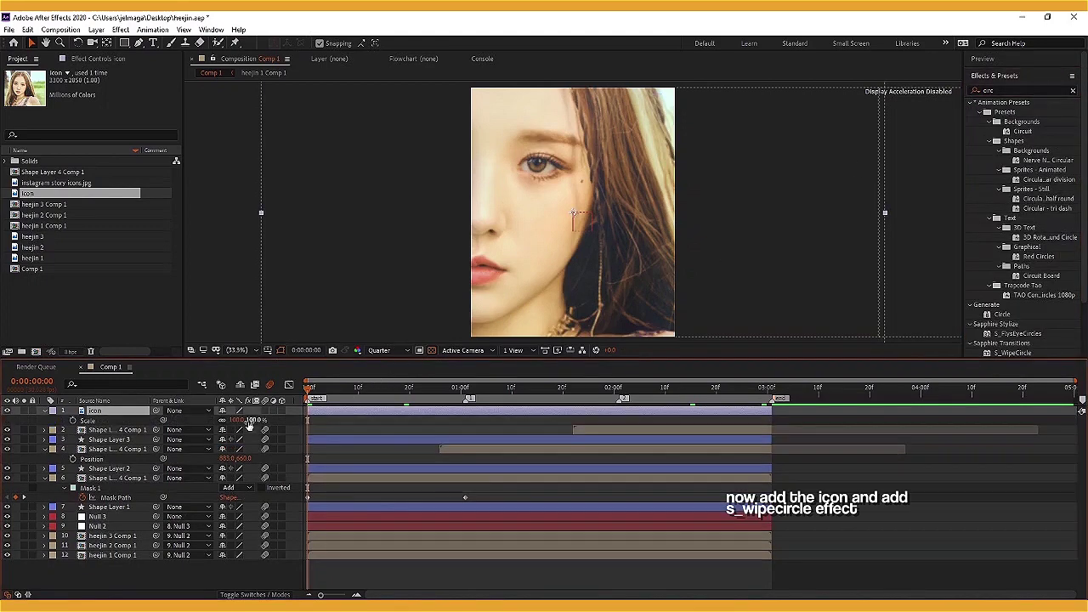
drag(247, 420, 213, 429)
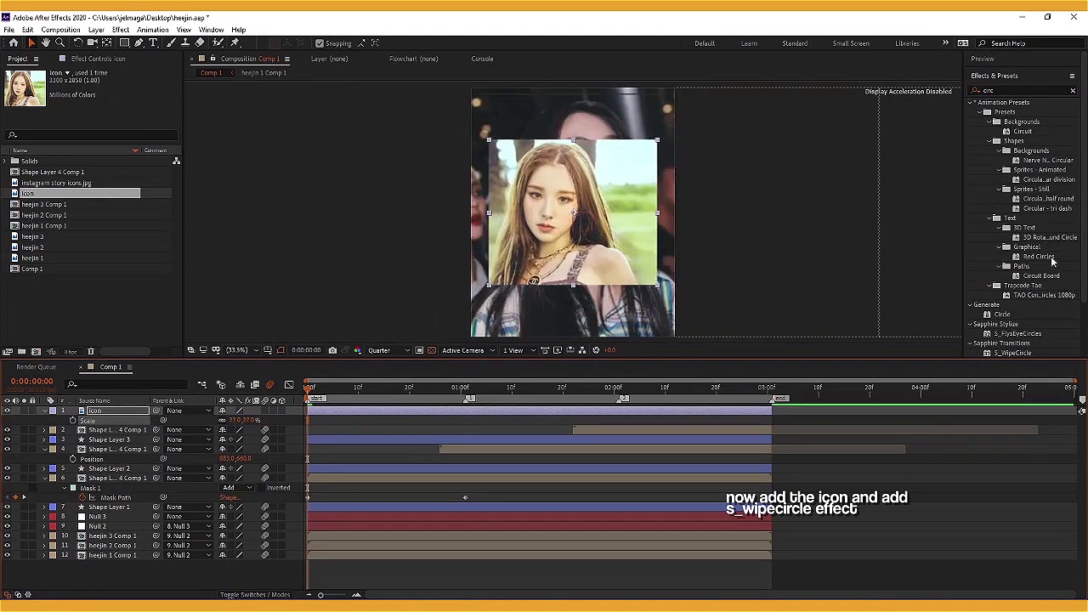
click(1008, 88)
text(circle)
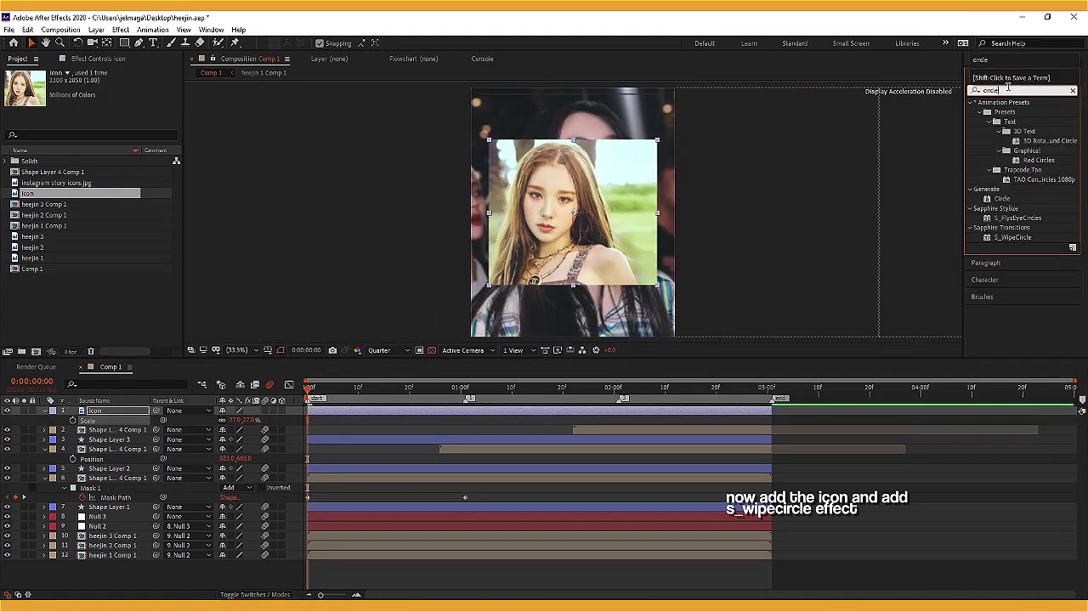
drag(1014, 237, 394, 415)
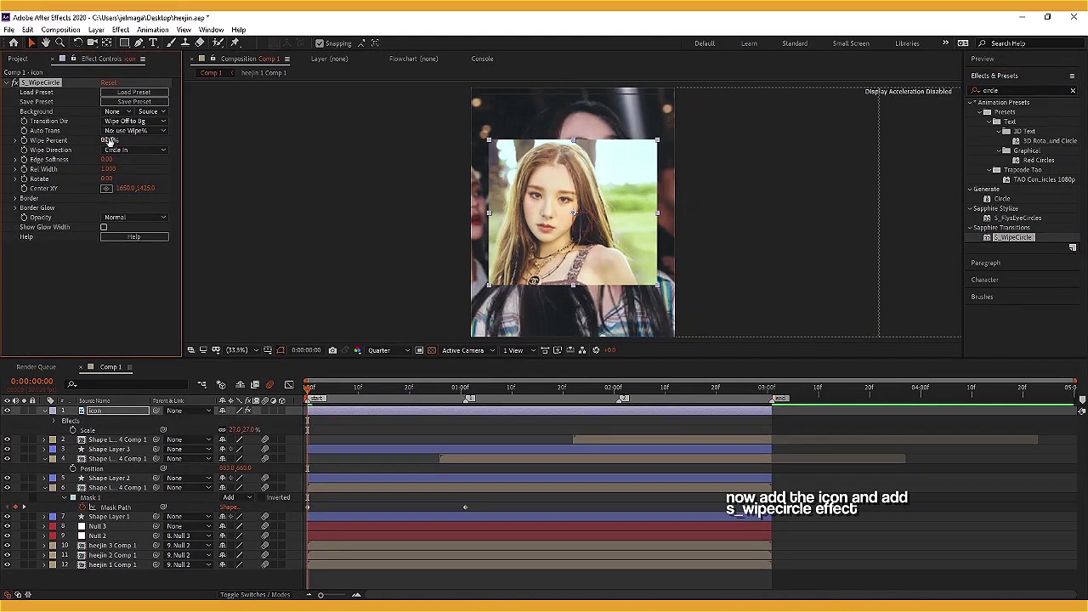
Set the S_WipeCircle wipe to about 58% and centre the circle on the face
drag(109, 140, 512, 199)
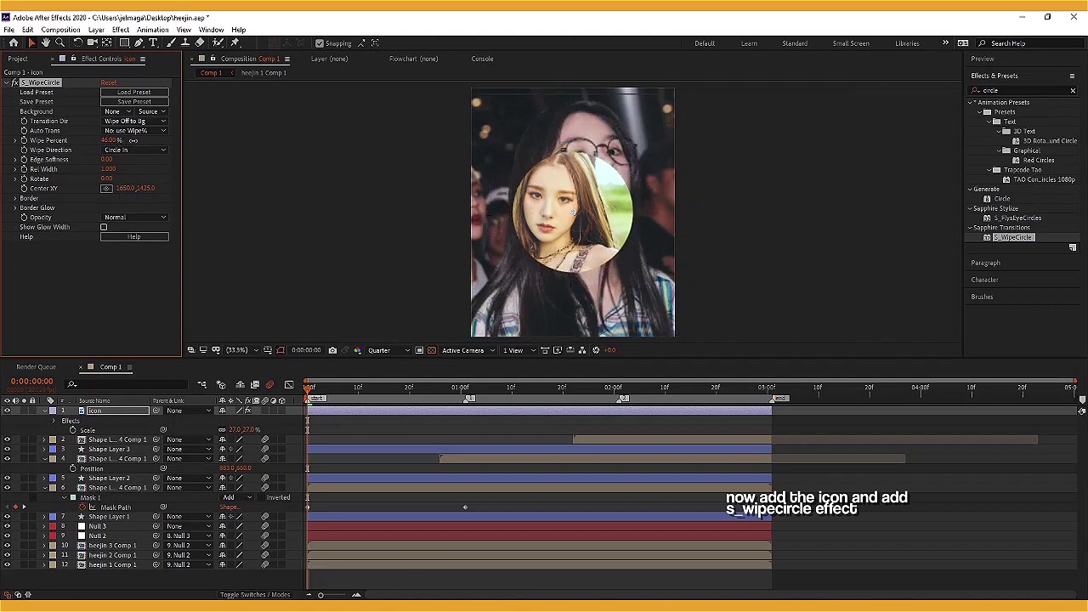
drag(573, 216, 553, 208)
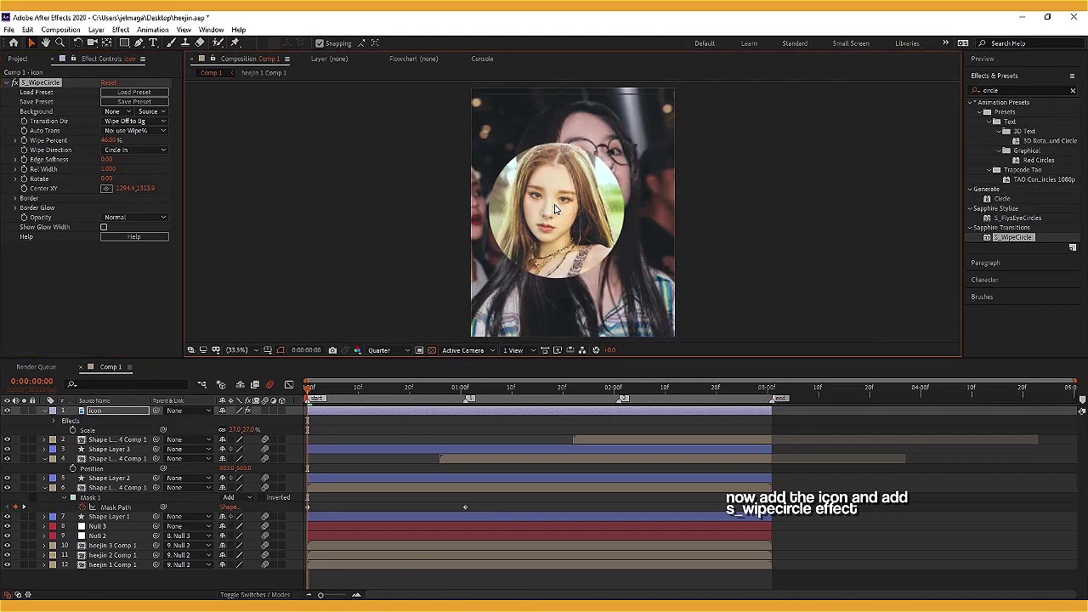
drag(109, 141, 212, 140)
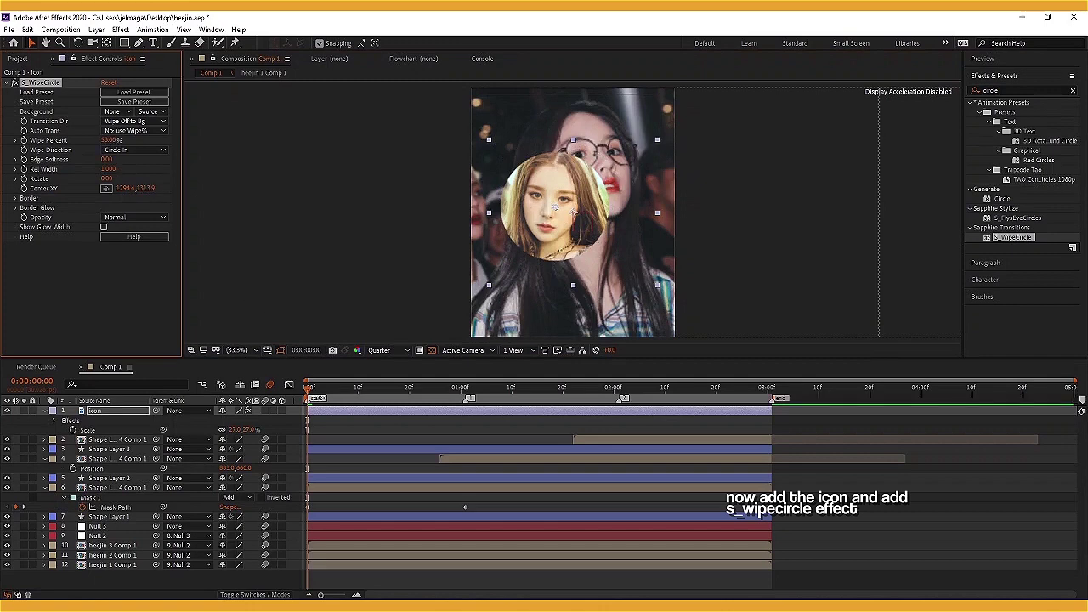
Move the icon's anchor point to the circle's centre and resize the circular icon
key(s)
drag(240, 420, 159, 19)
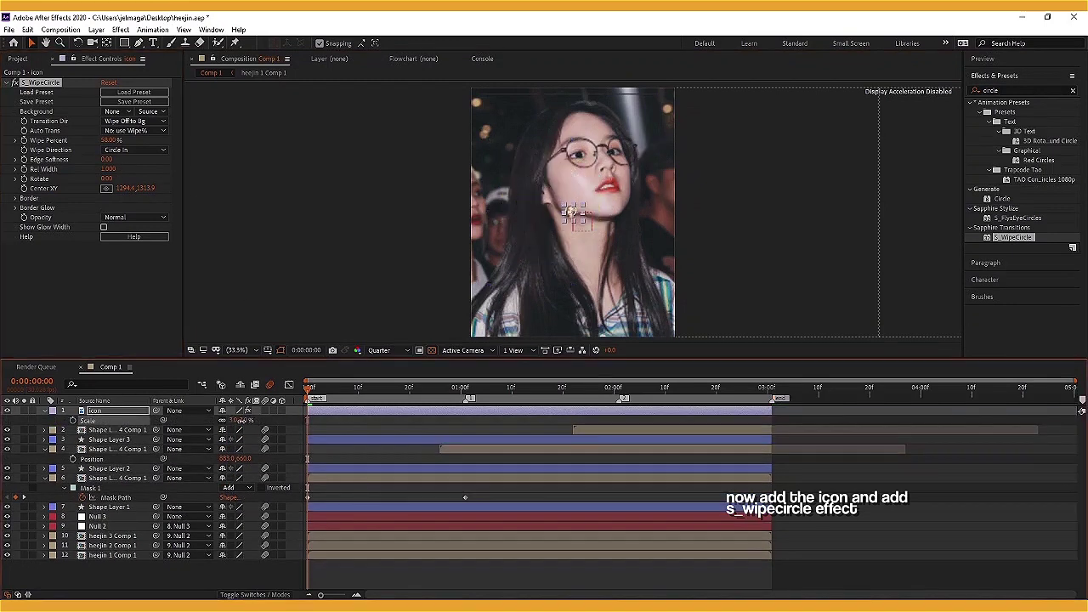
click(106, 44)
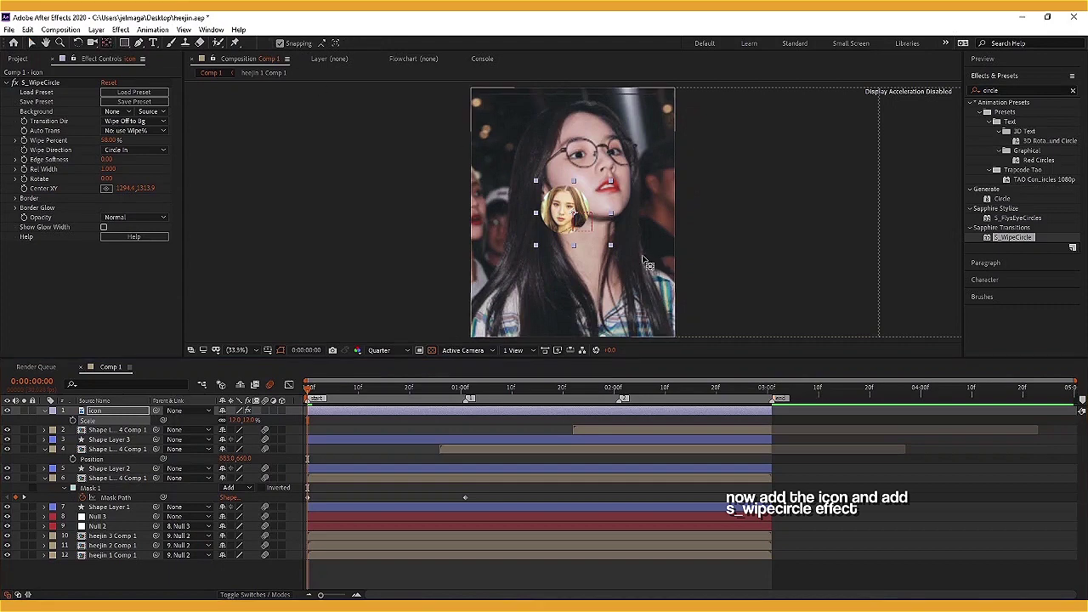
click(569, 214)
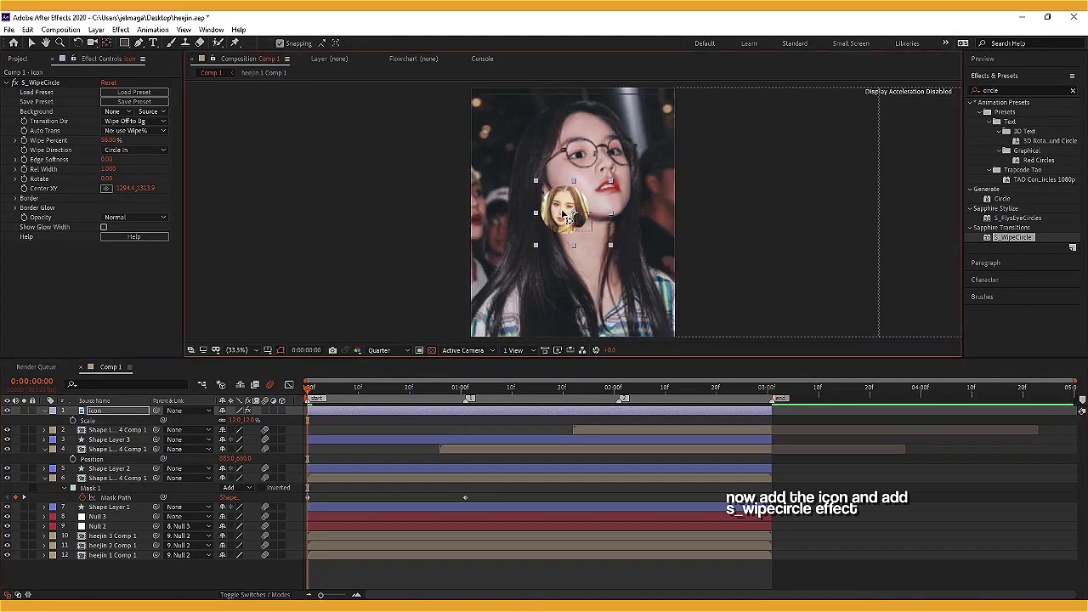
scroll(570, 214, up, 4)
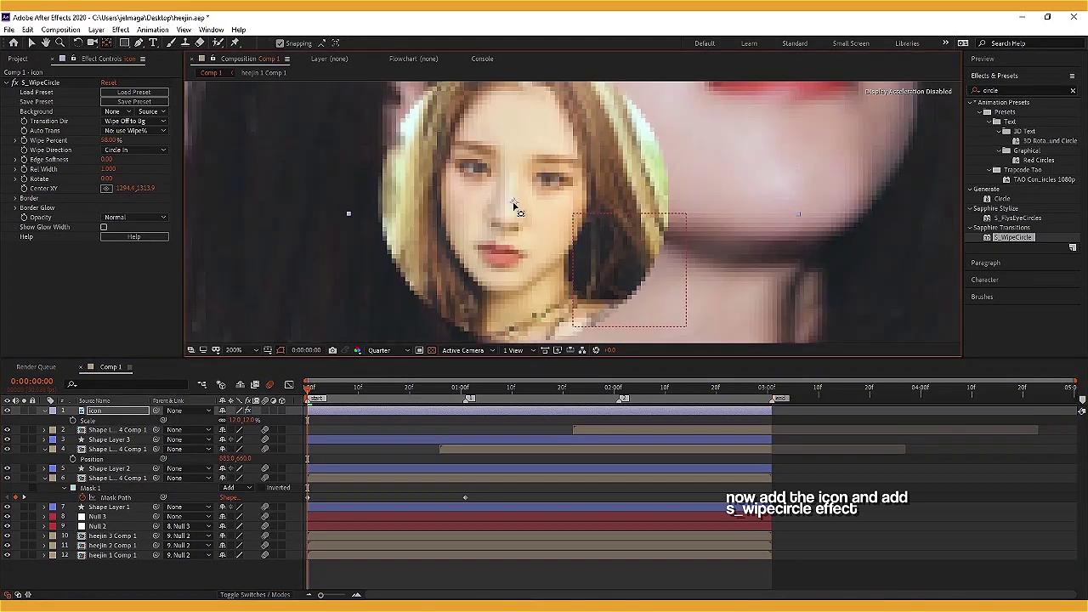
drag(514, 206, 510, 214)
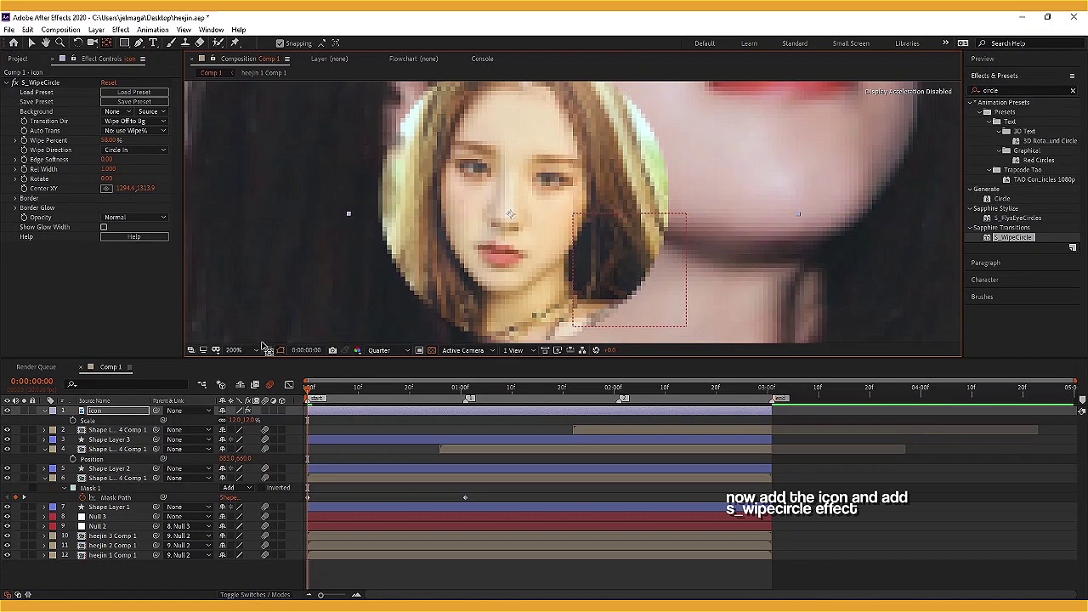
click(255, 350)
click(251, 374)
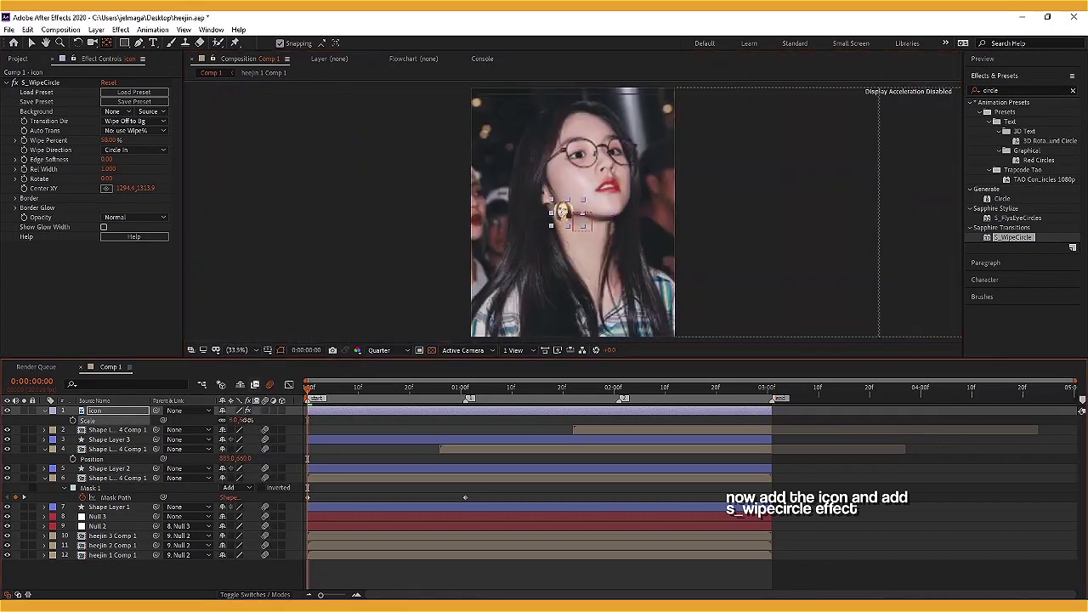
drag(246, 420, 277, 418)
Position the circular icon in the top-left corner of the frame
key(p)
key(s)
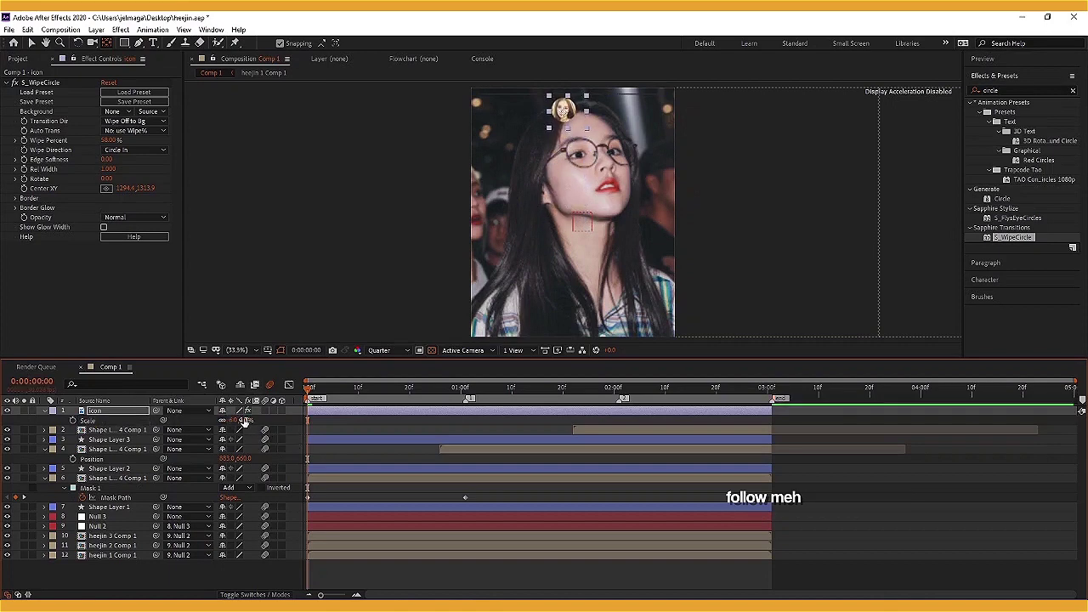
click(452, 469)
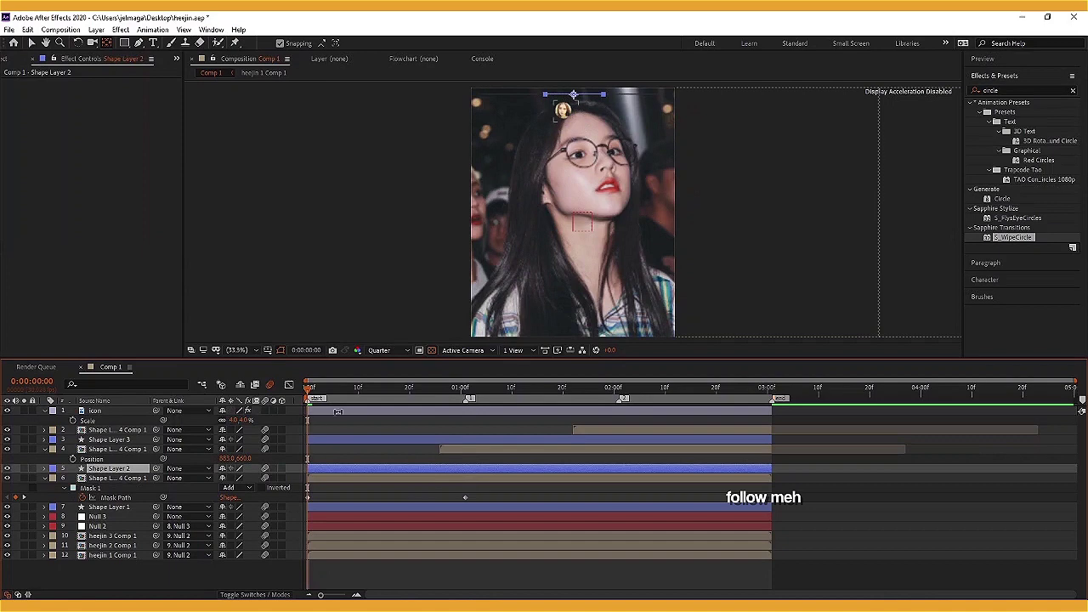
click(348, 411)
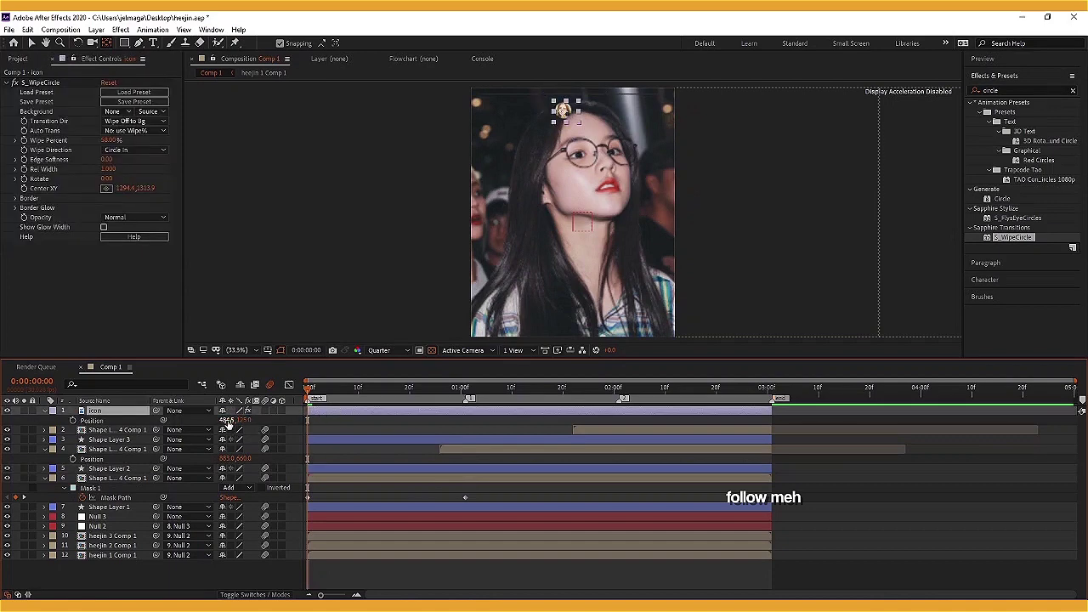
key(p)
drag(514, 111, 490, 111)
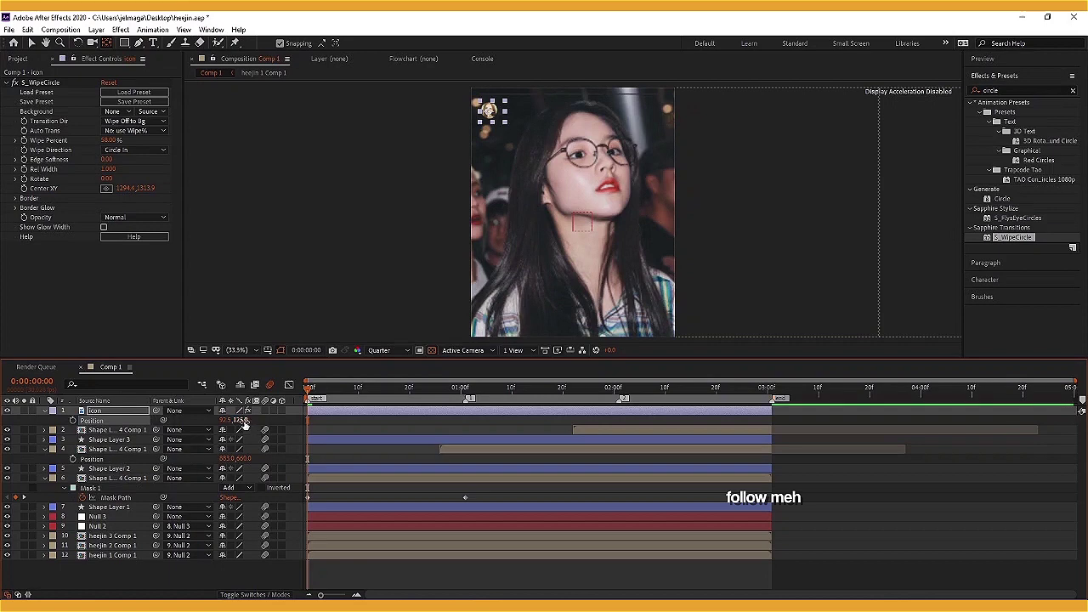
drag(244, 420, 235, 422)
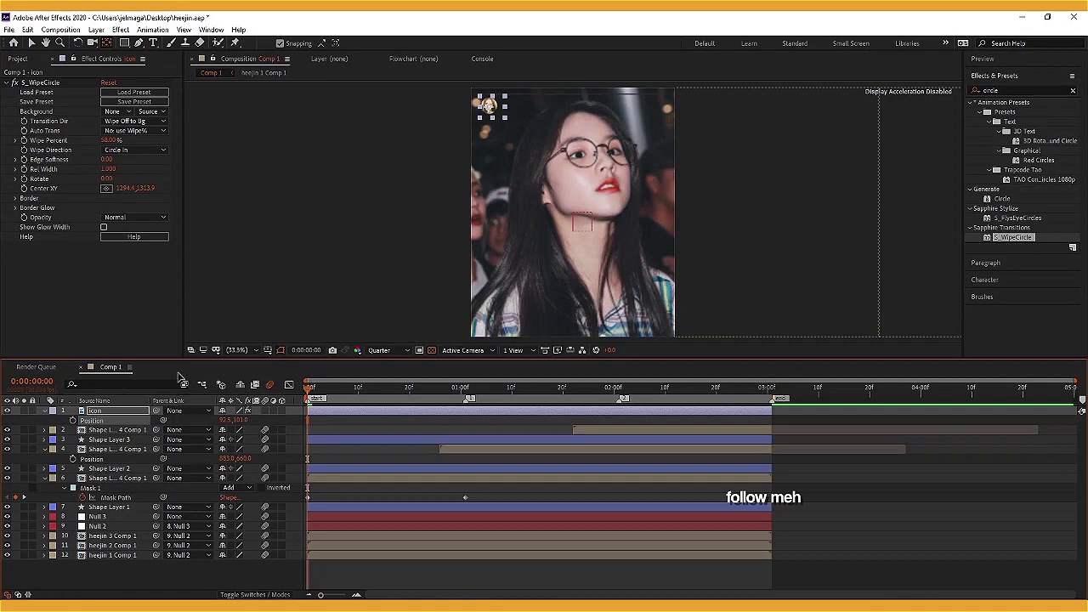
Collapse the layer properties and set the preview resolution to Full
key(u)
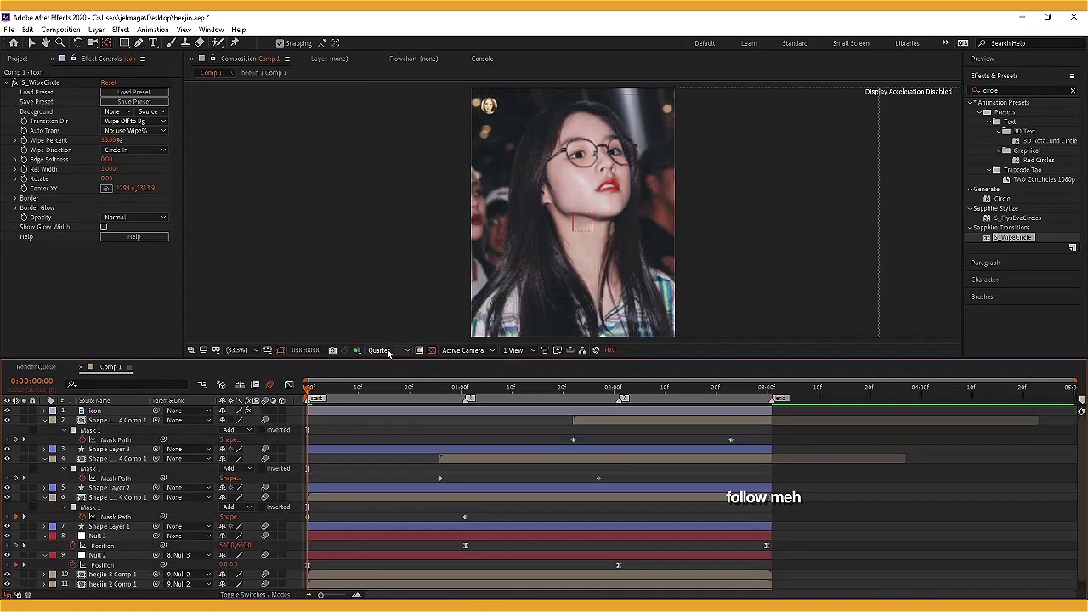
key(u)
click(387, 352)
click(382, 376)
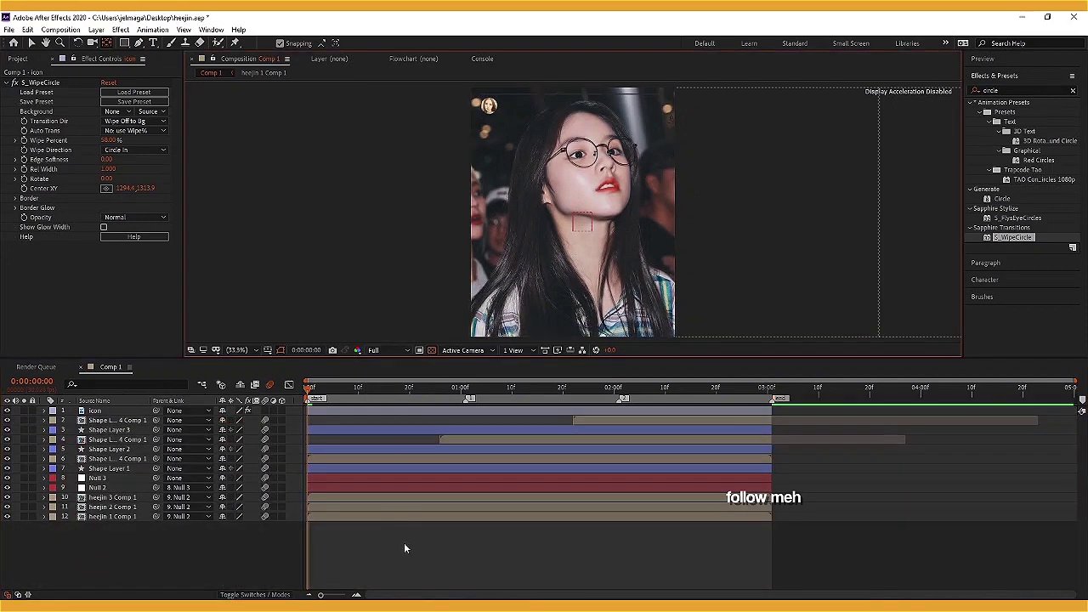
Create a text layer containing the account's username
click(154, 44)
click(573, 248)
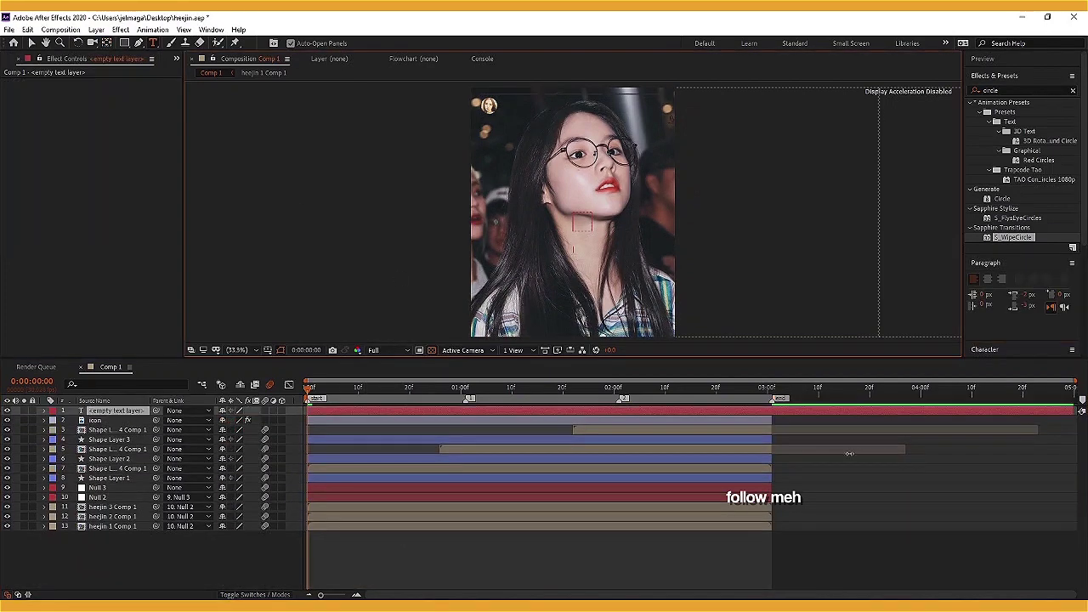
key(space)
key(ctrl+Down)
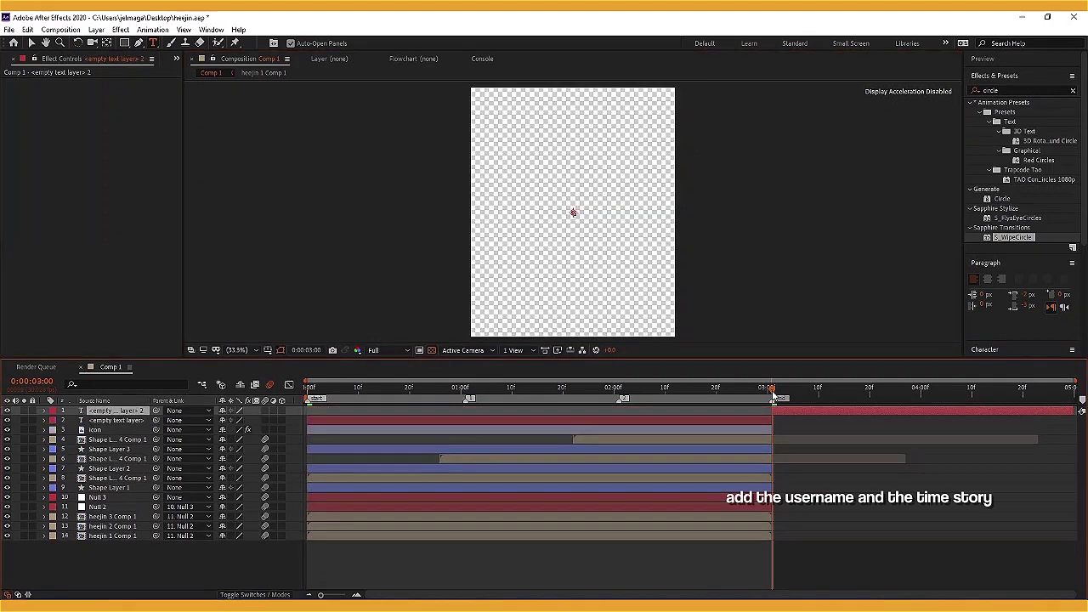
key(space)
click(346, 411)
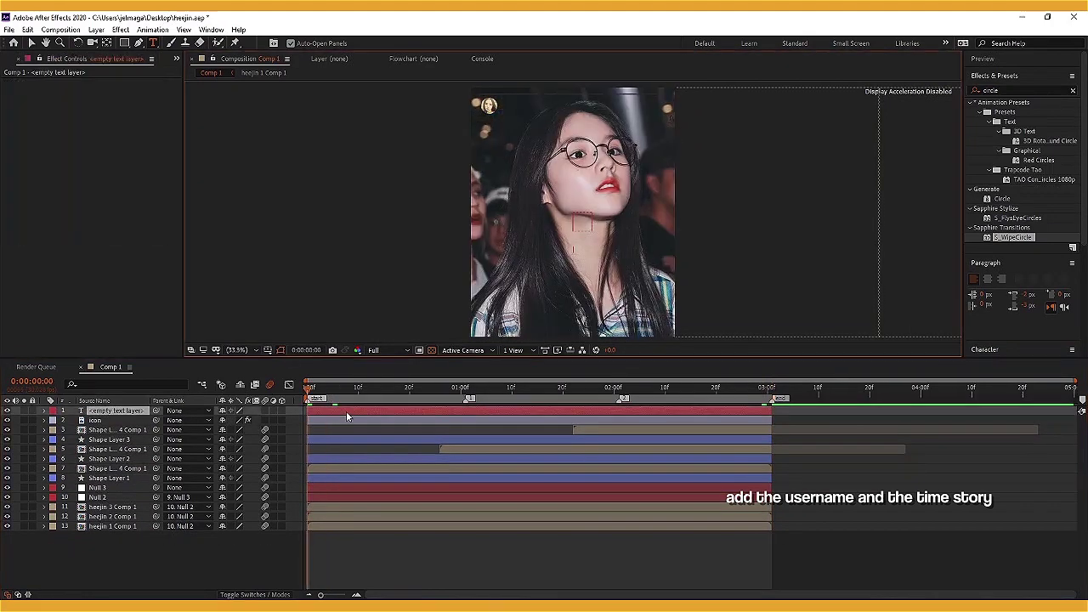
text(joh)
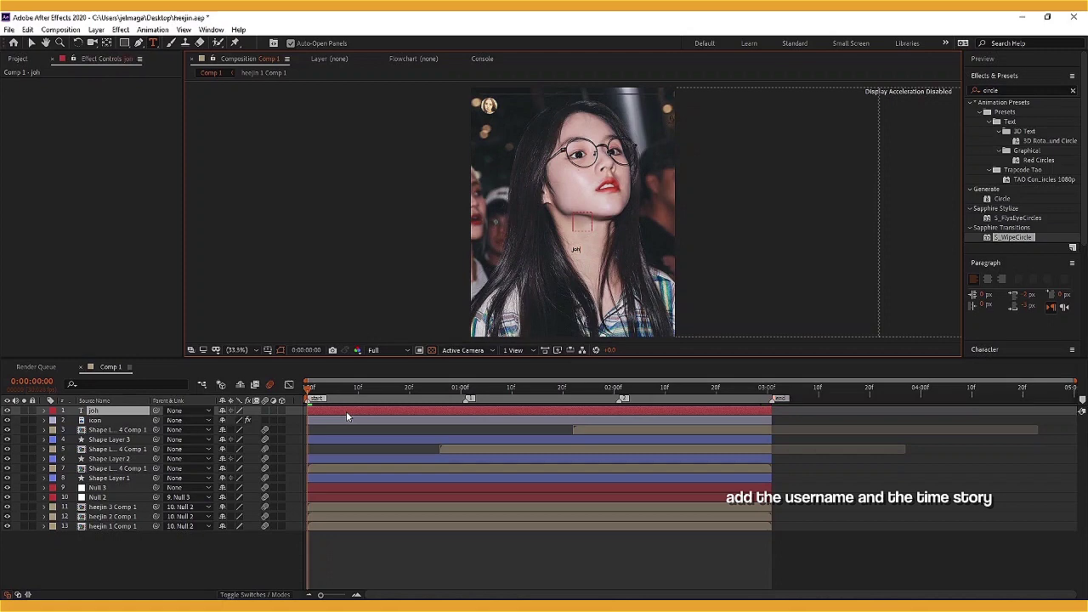
text(nnve_)
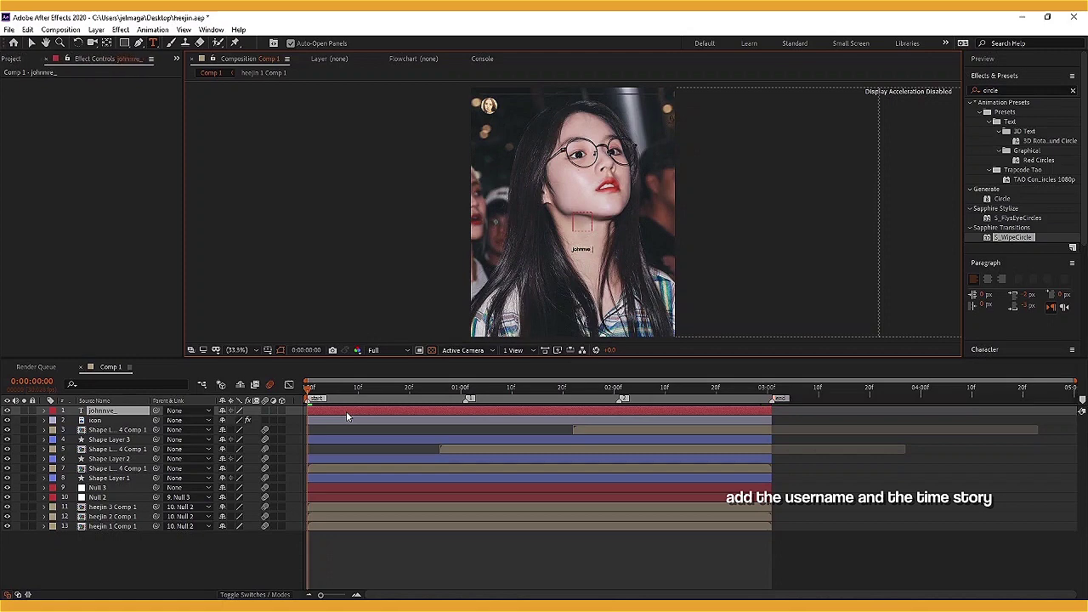
key(Escape)
Colour the username text grey and place it beside the avatar icon
click(985, 350)
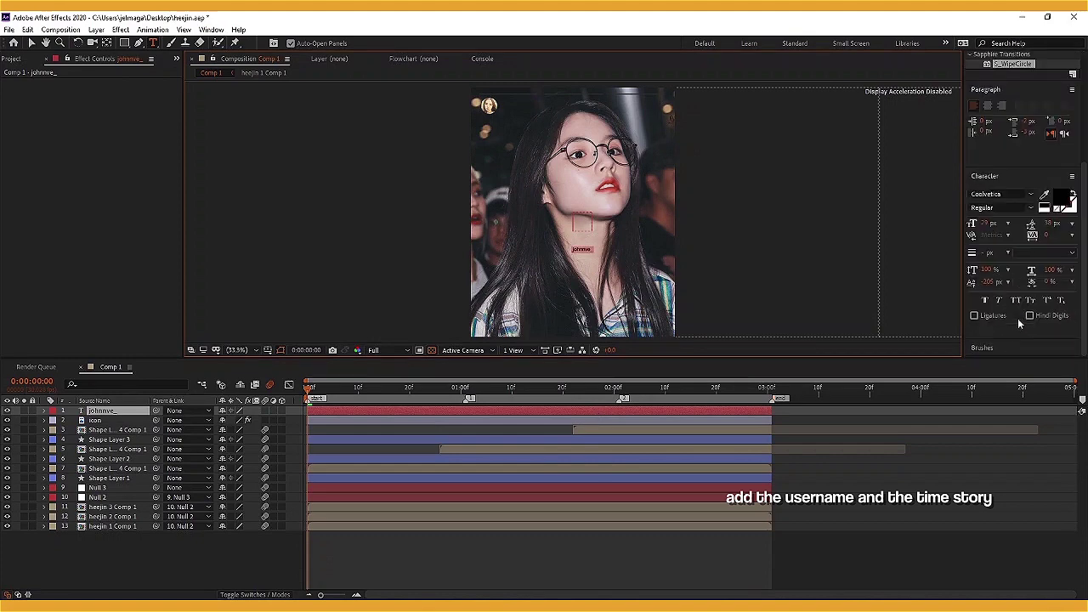
click(1062, 204)
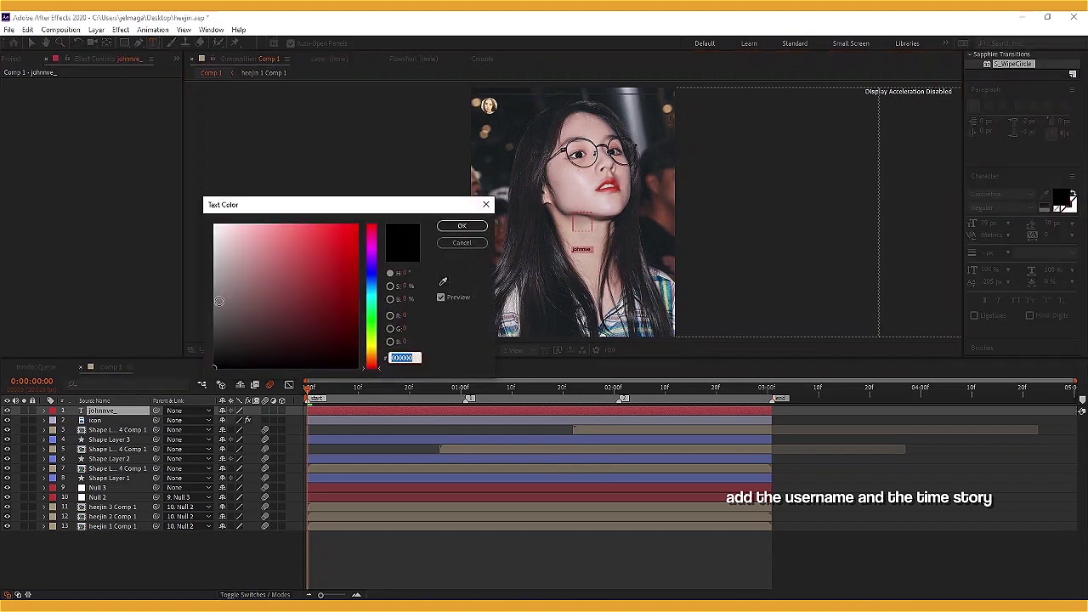
click(220, 301)
click(473, 226)
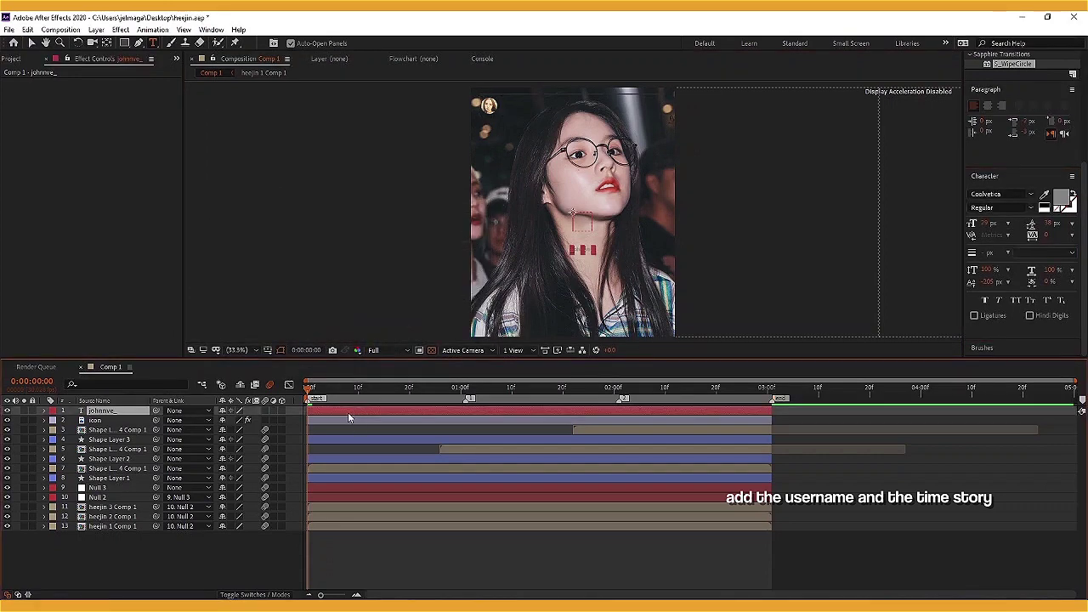
key(p)
mouse_move(246, 420)
mouse_down()
mouse_move(276, 428)
mouse_move(145, 406)
mouse_up()
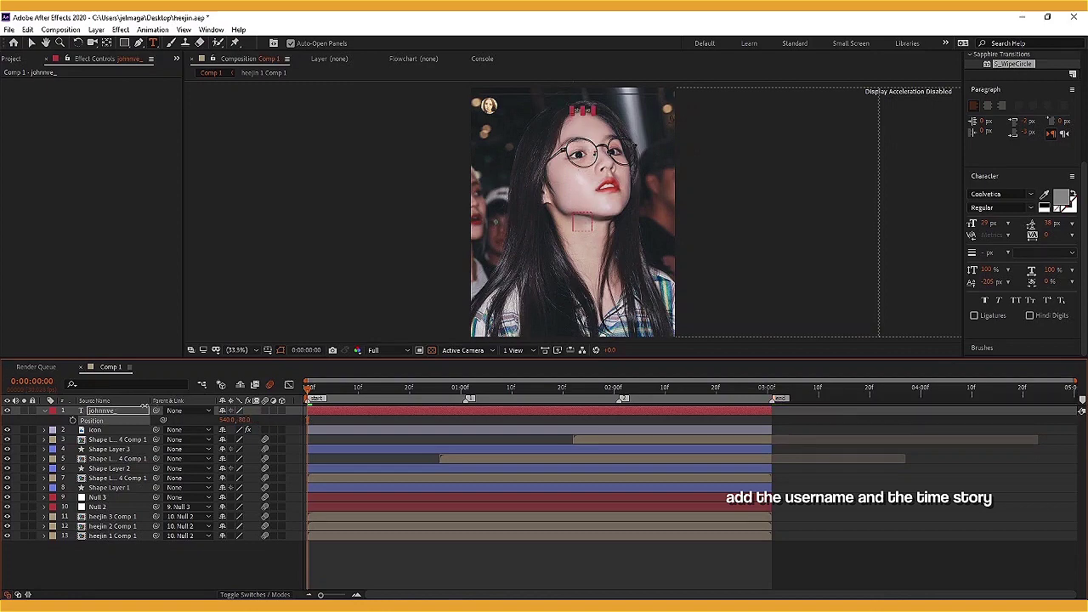
mouse_move(225, 420)
mouse_down()
mouse_move(244, 430)
mouse_move(208, 425)
mouse_move(222, 430)
mouse_up()
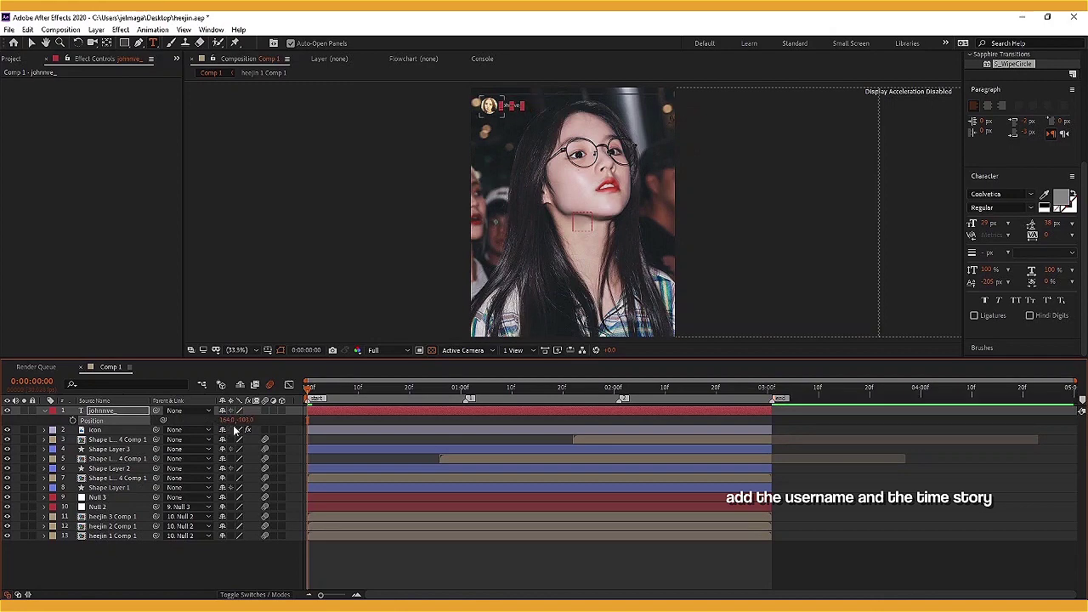
Add the post time '11 h' after the username
click(395, 562)
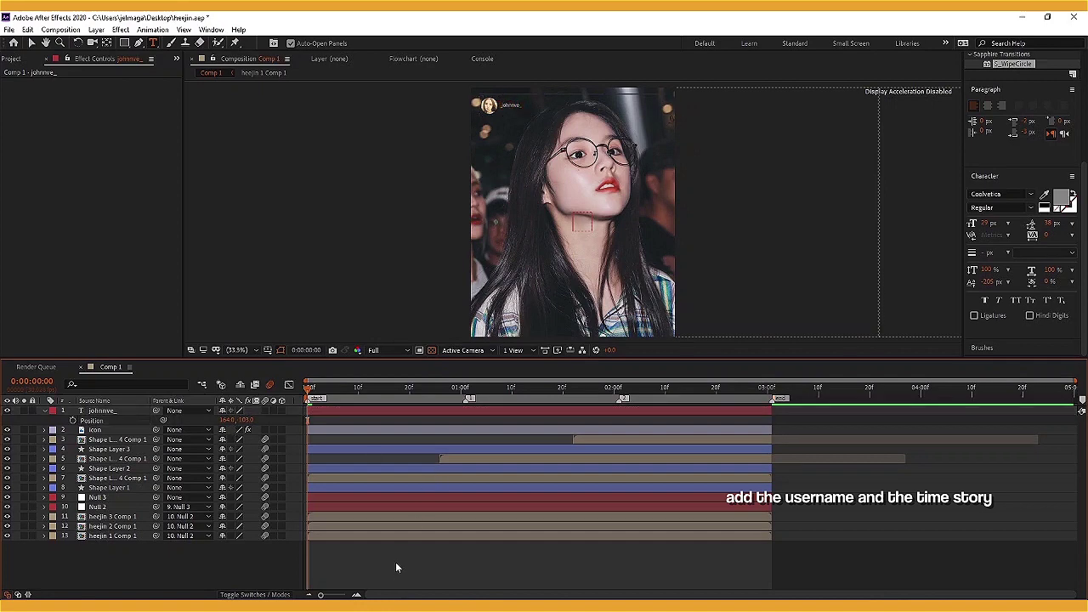
click(348, 408)
key(Escape)
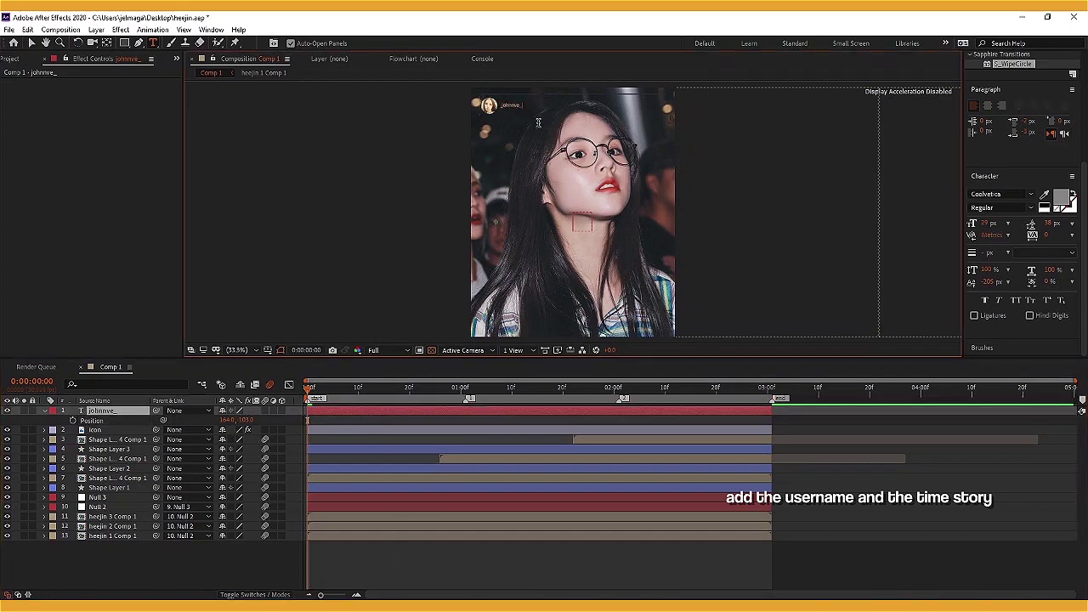
text( 11)
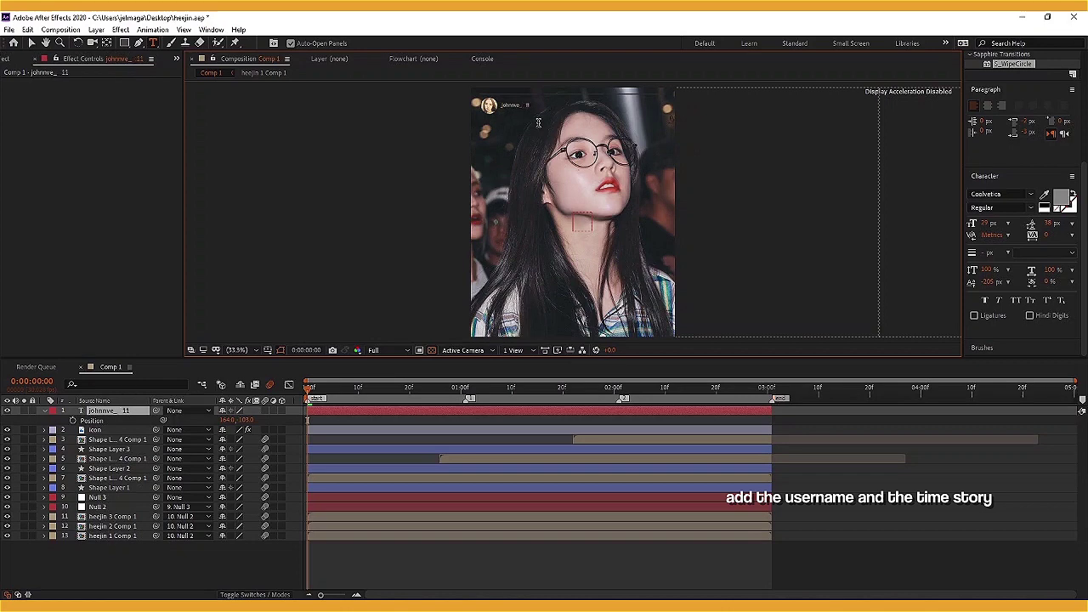
text( h)
click(484, 571)
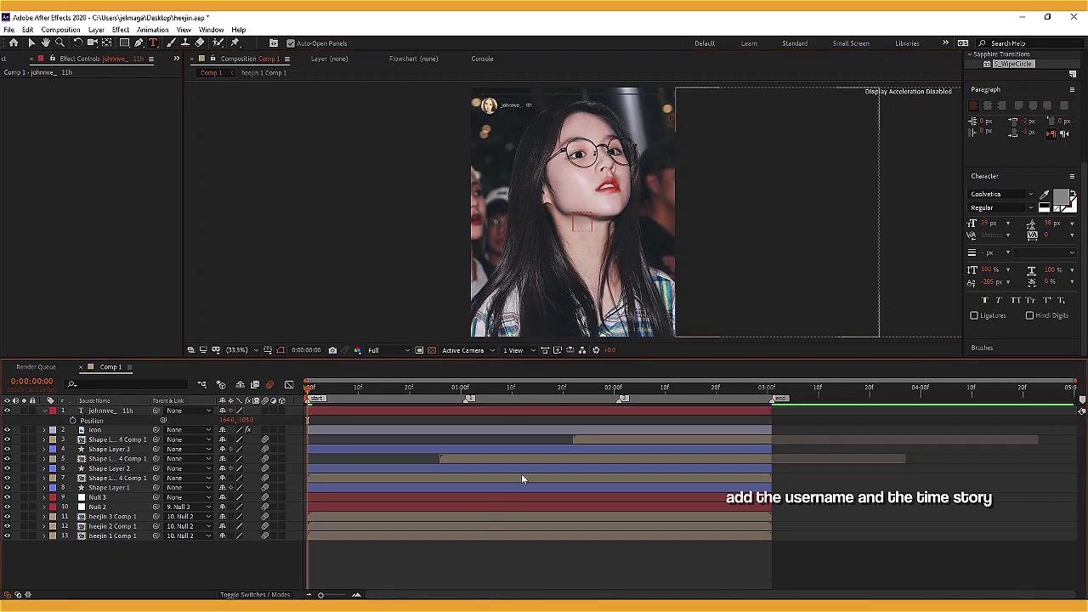
Add instagram story icons.jpg to the comp, trimmed to end with the slideshow
click(4, 58)
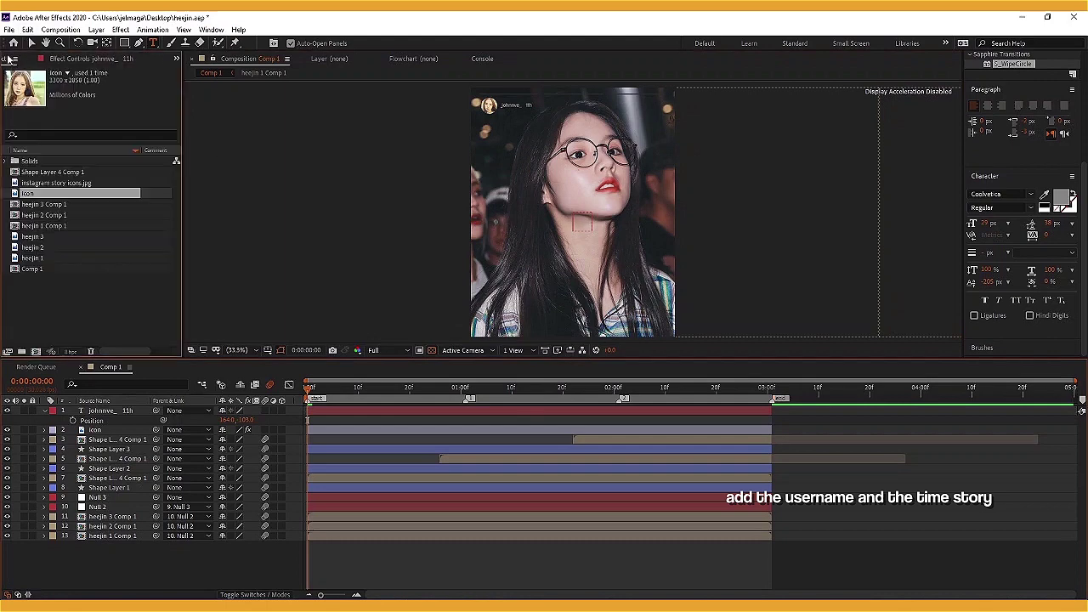
click(53, 183)
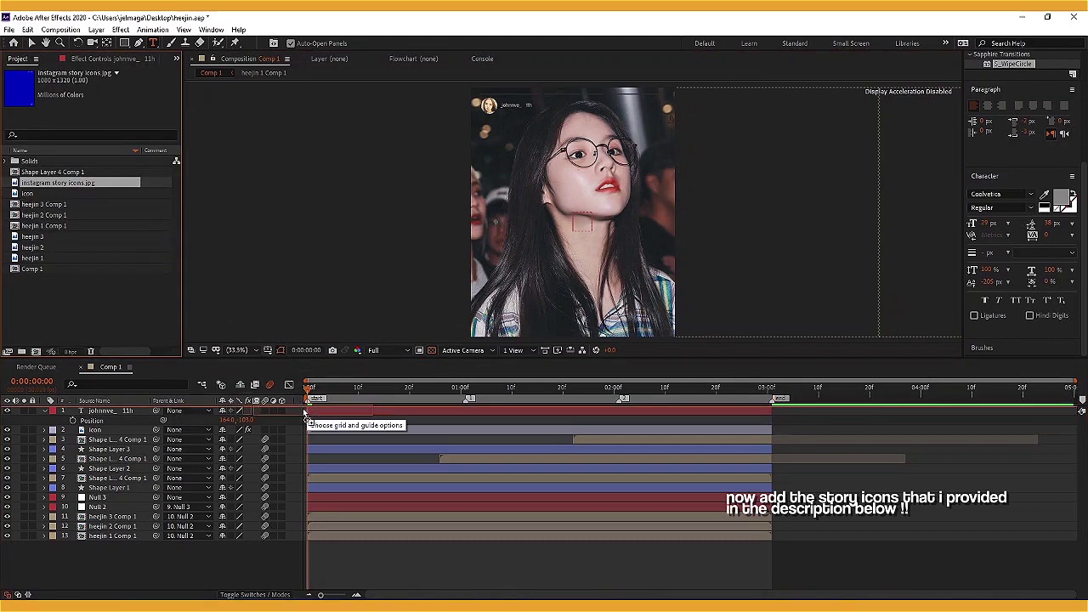
key(ctrl+slash)
click(762, 393)
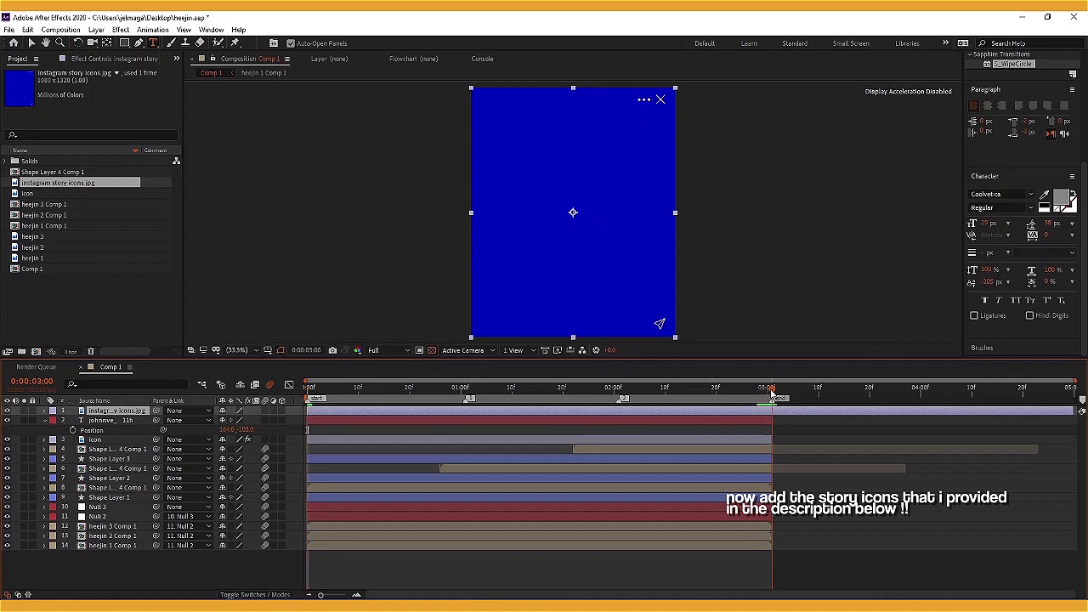
key(alt+bracketright)
key(Home)
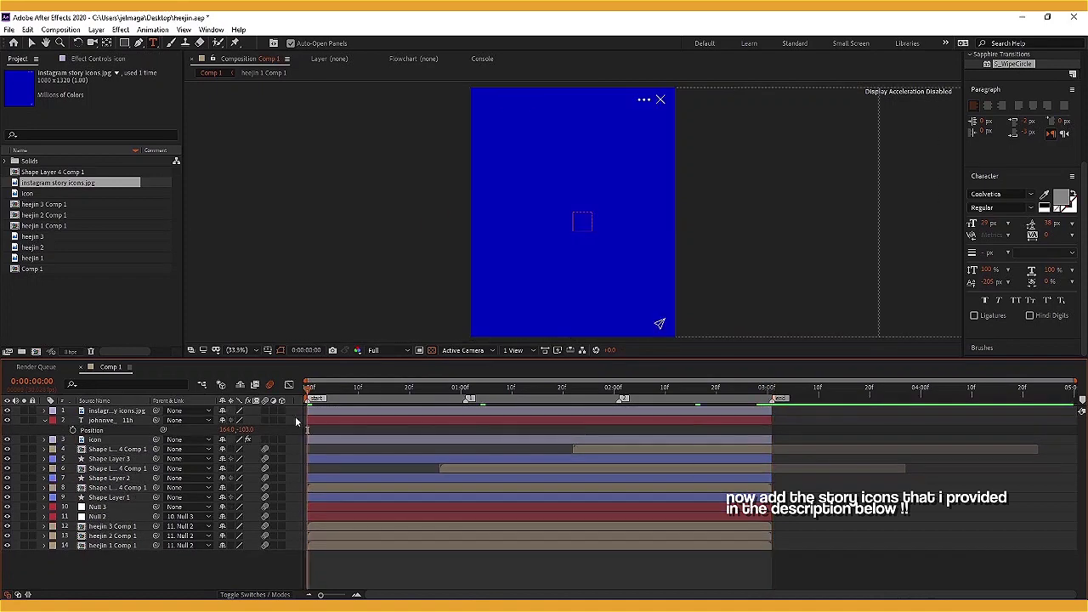
Key out the icons image's blue background with Linear Color Key
click(111, 411)
scroll(1025, 94, up, 2)
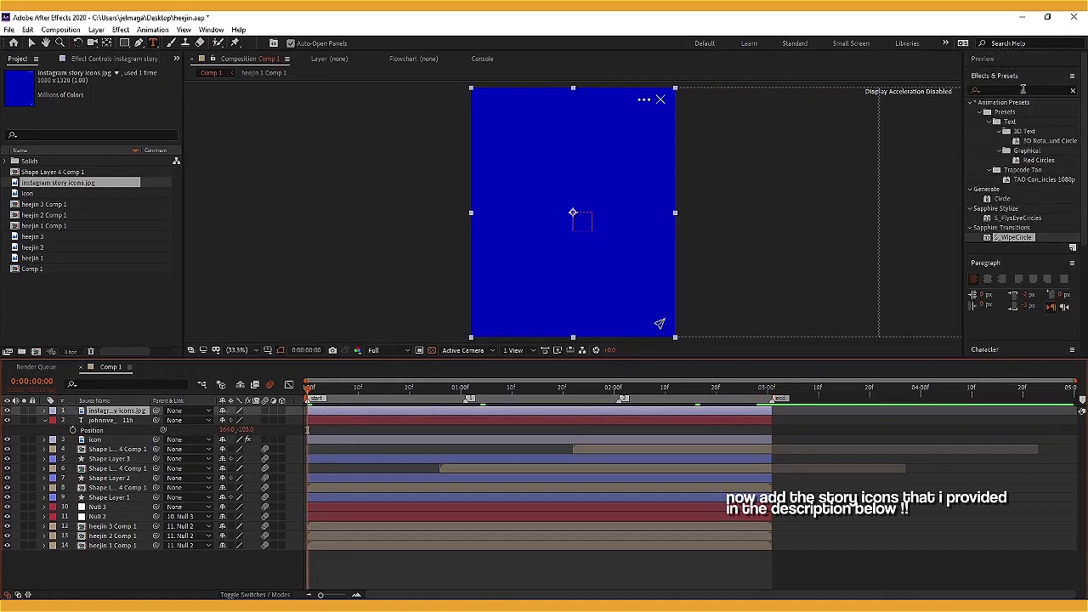
click(1023, 91)
text(linear)
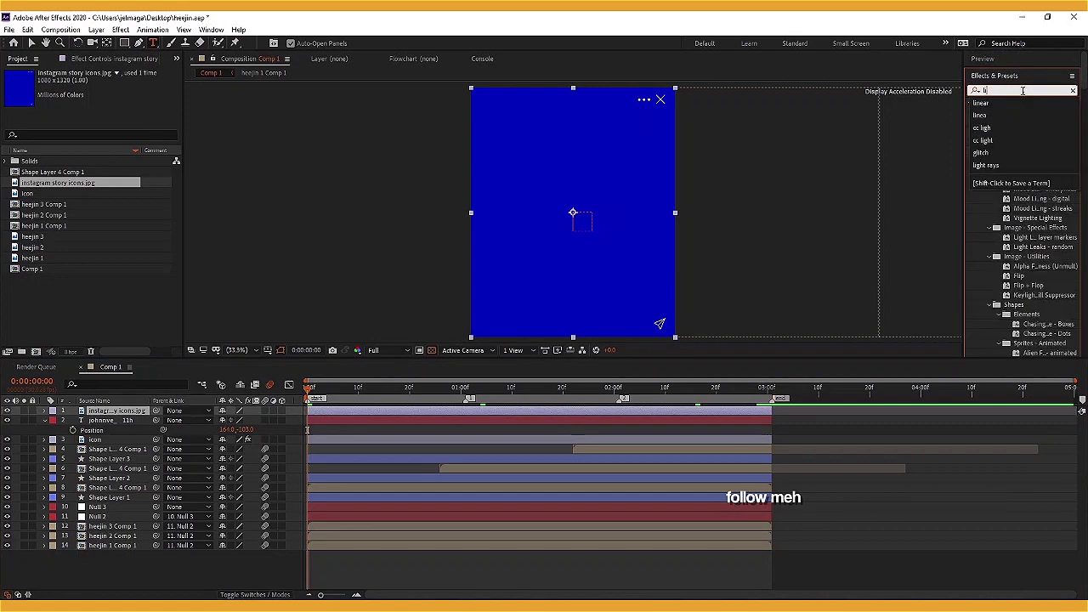
double_click(1021, 151)
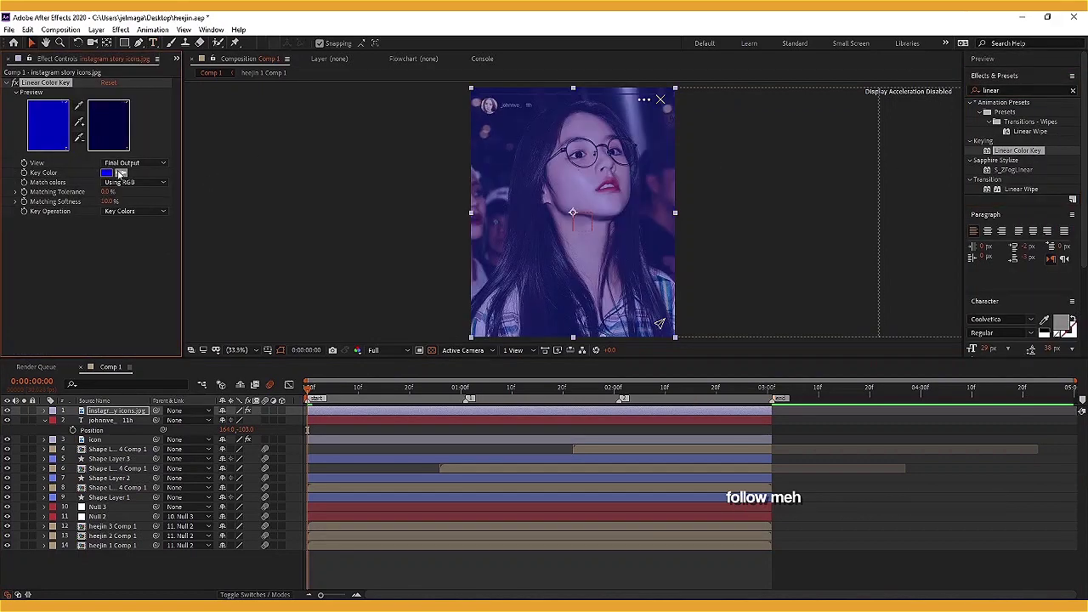
click(60, 135)
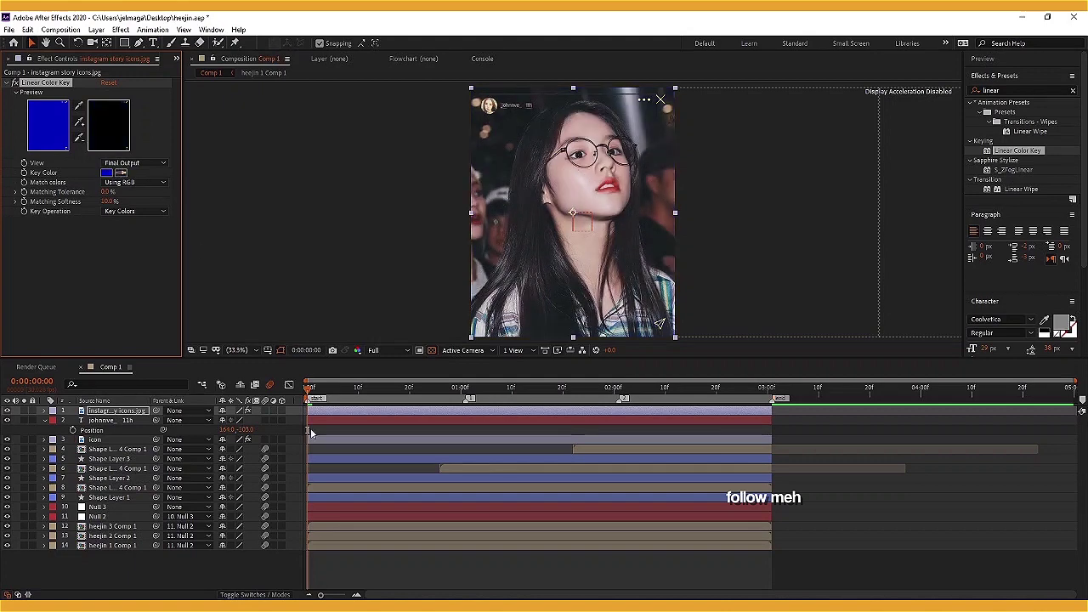
Scale the icons overlay to 93% and nudge its position into place
key(s)
drag(260, 420, 255, 420)
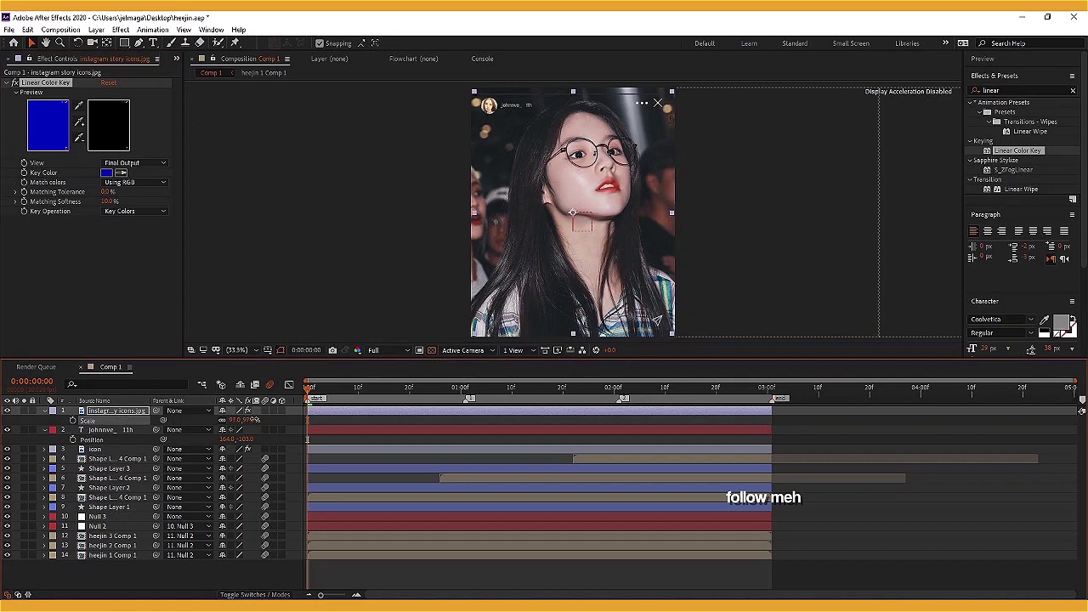
key(p)
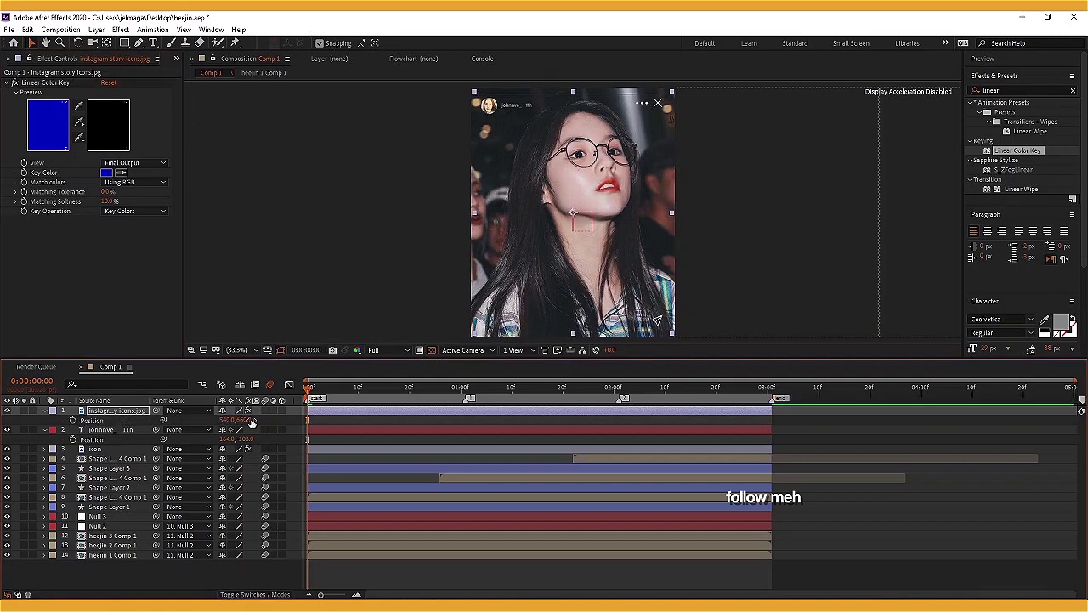
drag(247, 420, 260, 420)
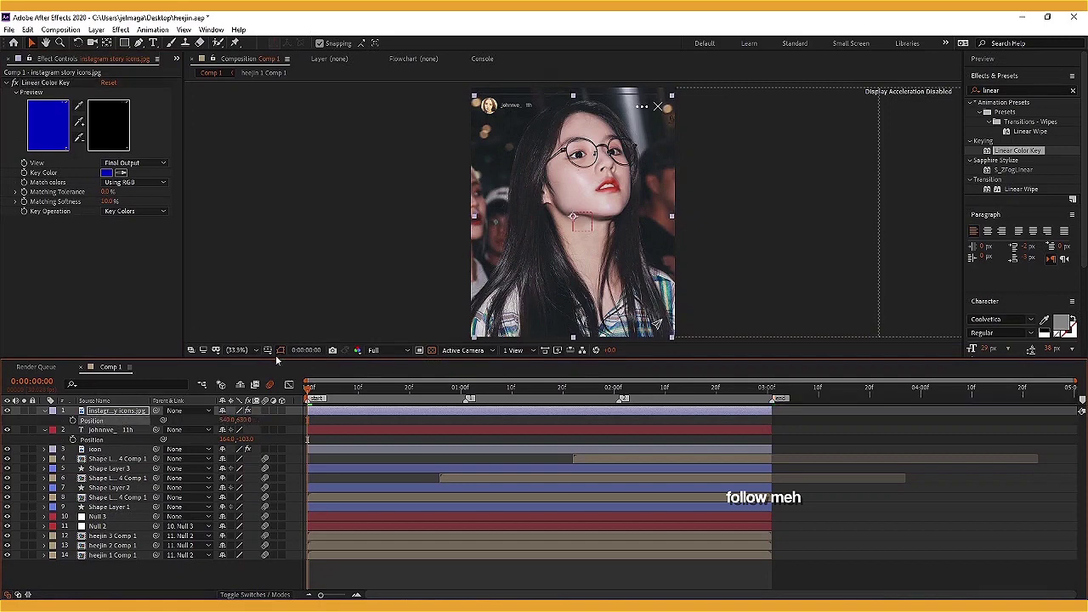
Preview the composition at Quarter resolution, then deselect the icons layer
click(378, 350)
click(383, 411)
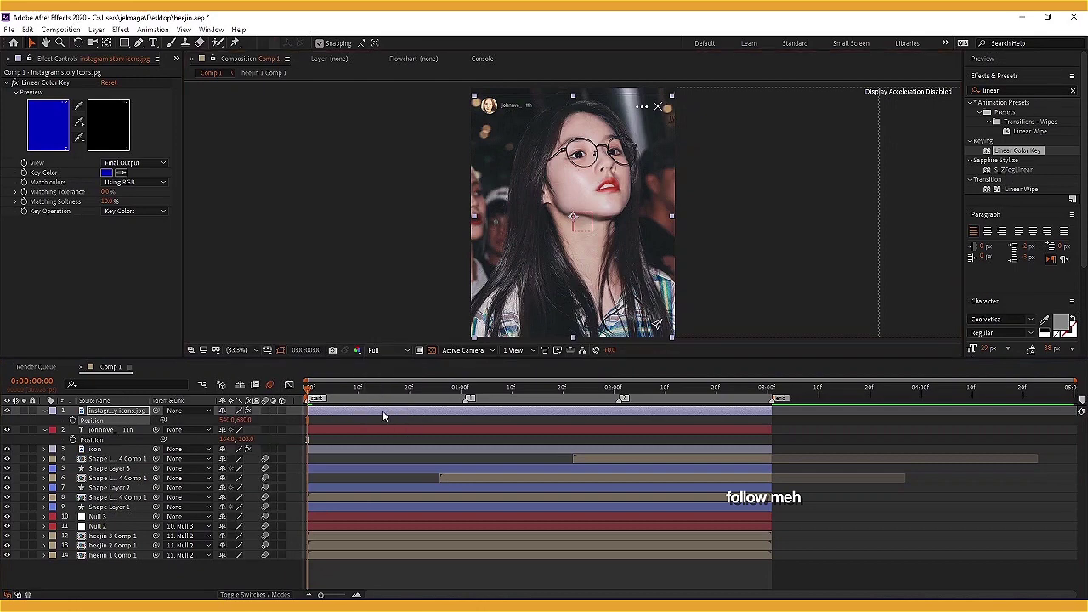
key(space)
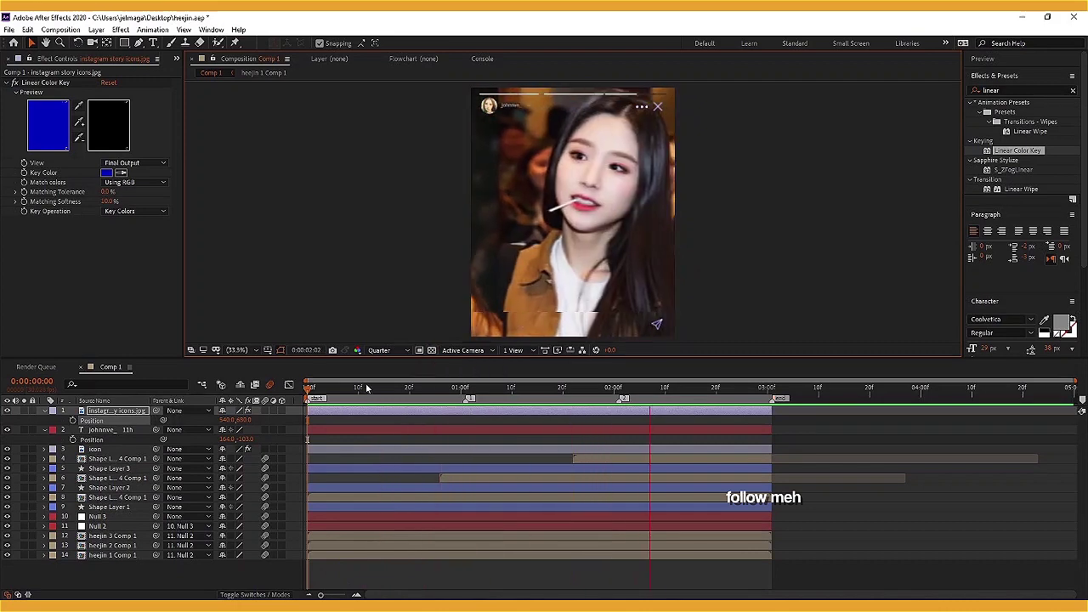
key(space)
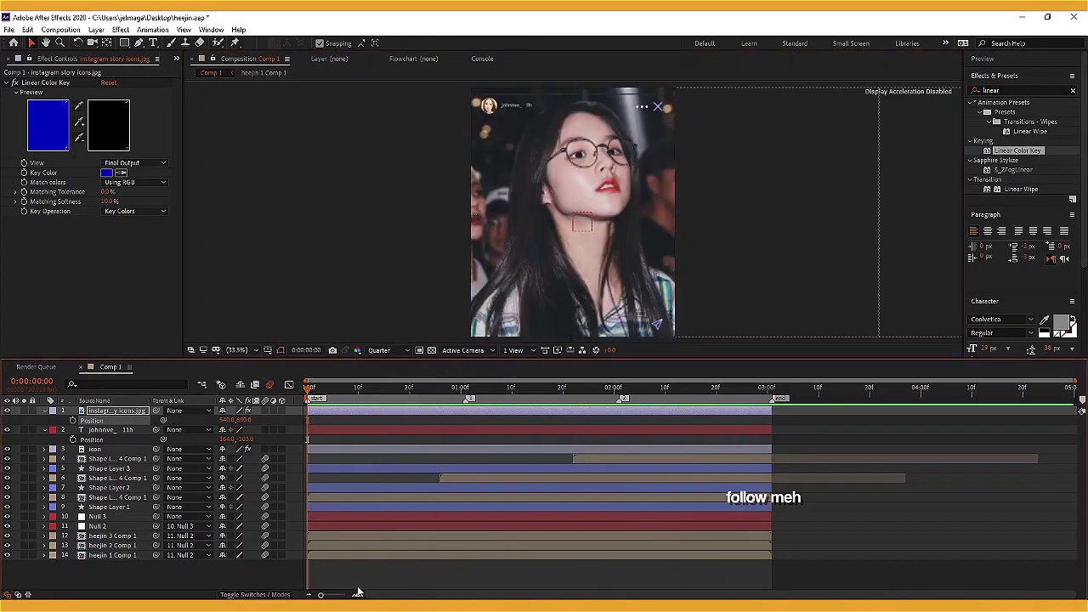
click(357, 585)
Restore full preview resolution and pre-compose the icons, username, avatar and progress-line layers into Pre-comp 1
key(u)
key(u)
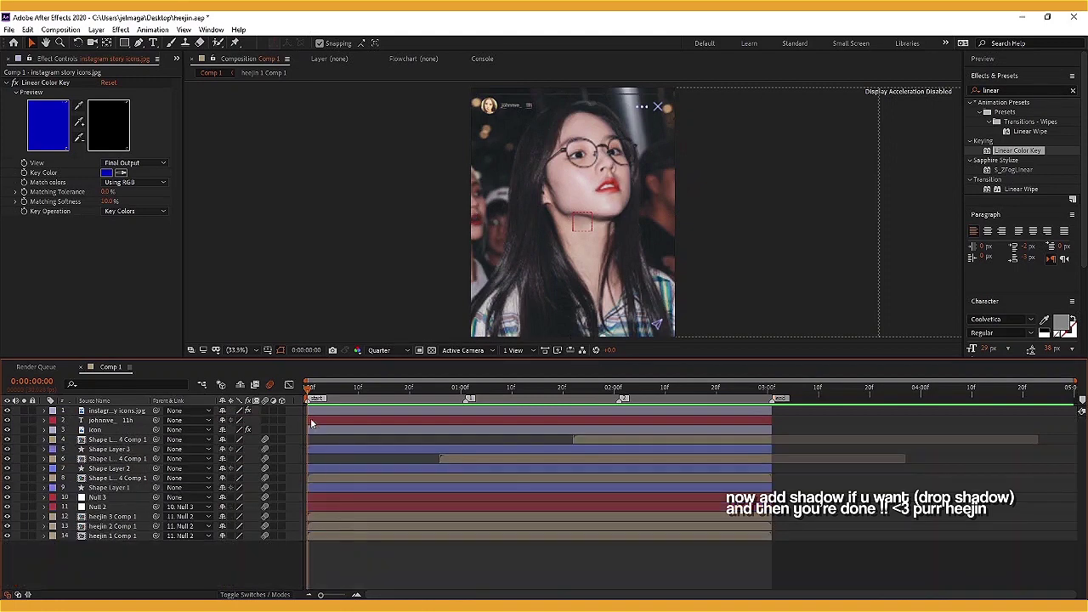
key(ctrl+j)
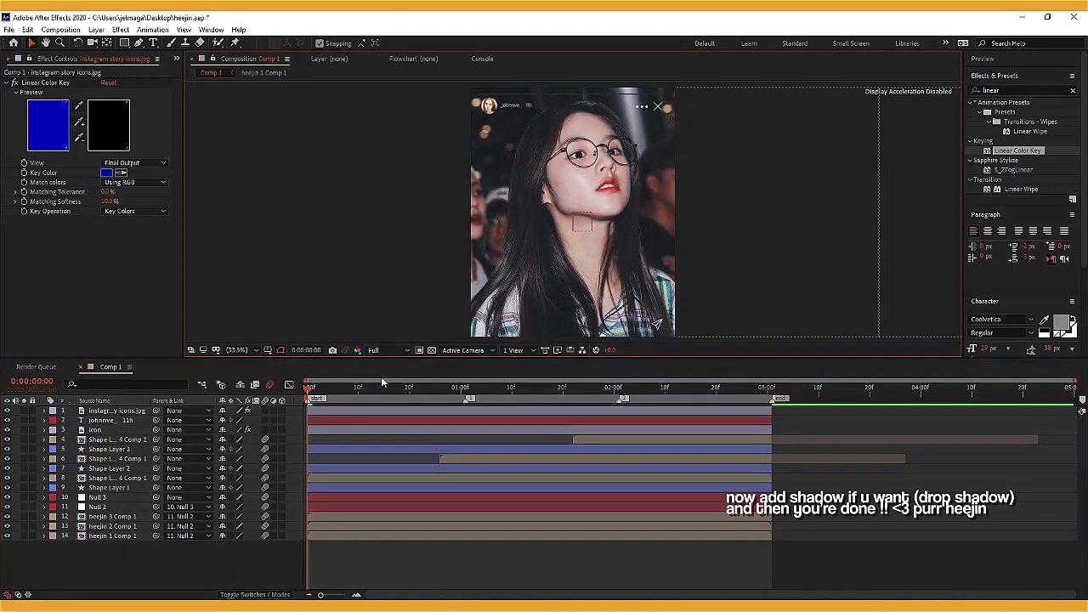
click(319, 517)
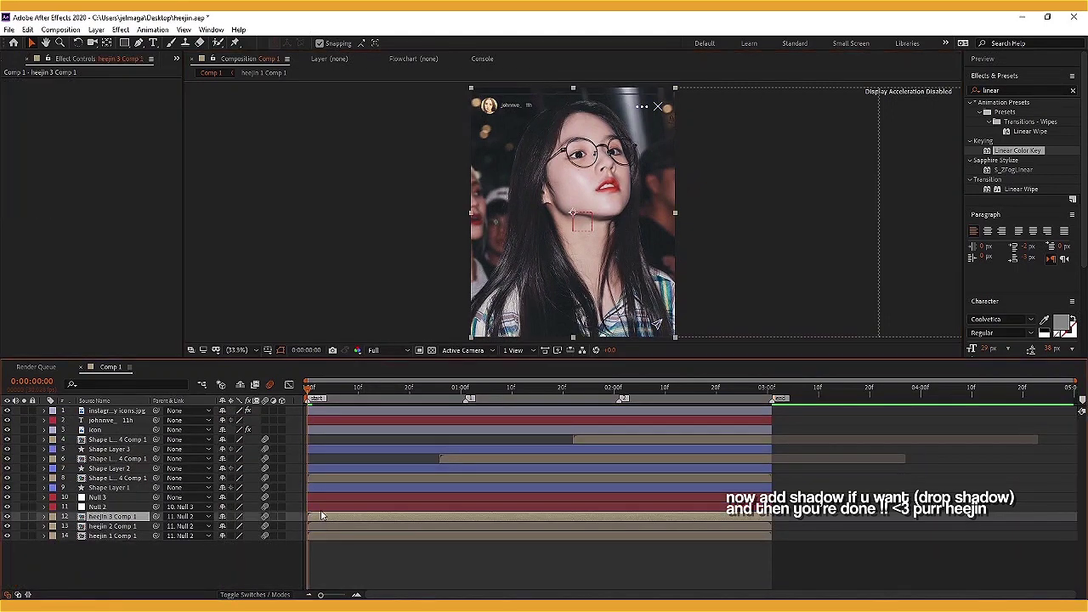
click(320, 503)
drag(295, 488, 428, 438)
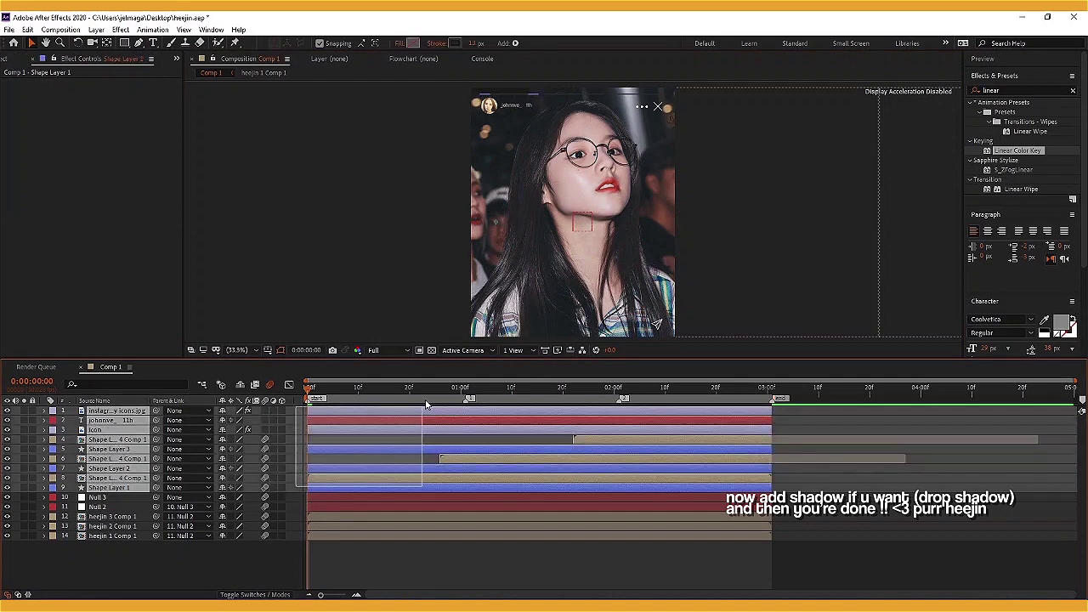
right_click(429, 435)
click(455, 380)
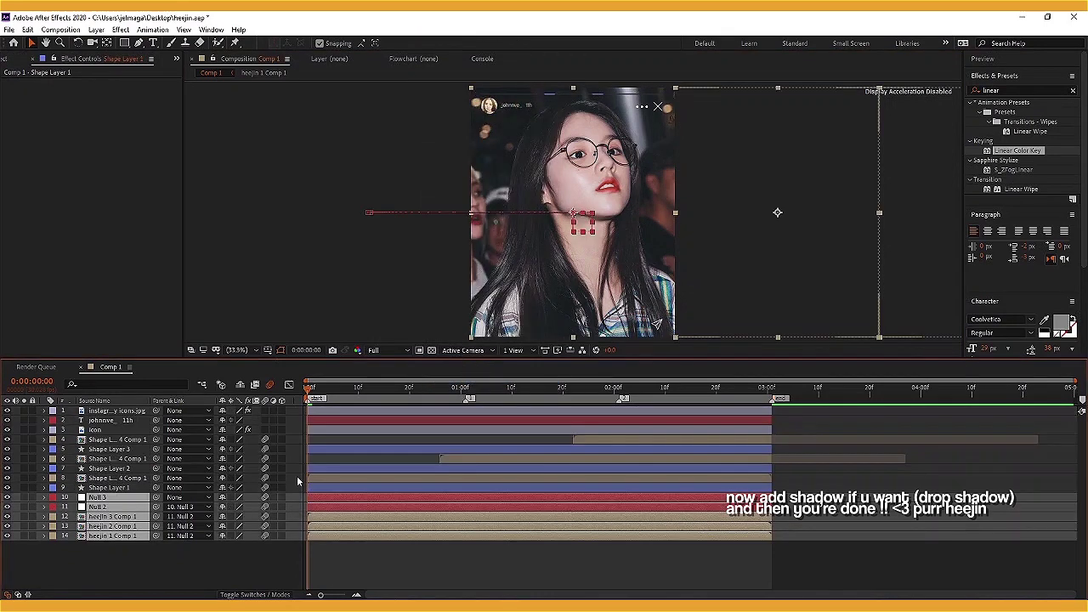
drag(298, 489, 364, 411)
right_click(364, 410)
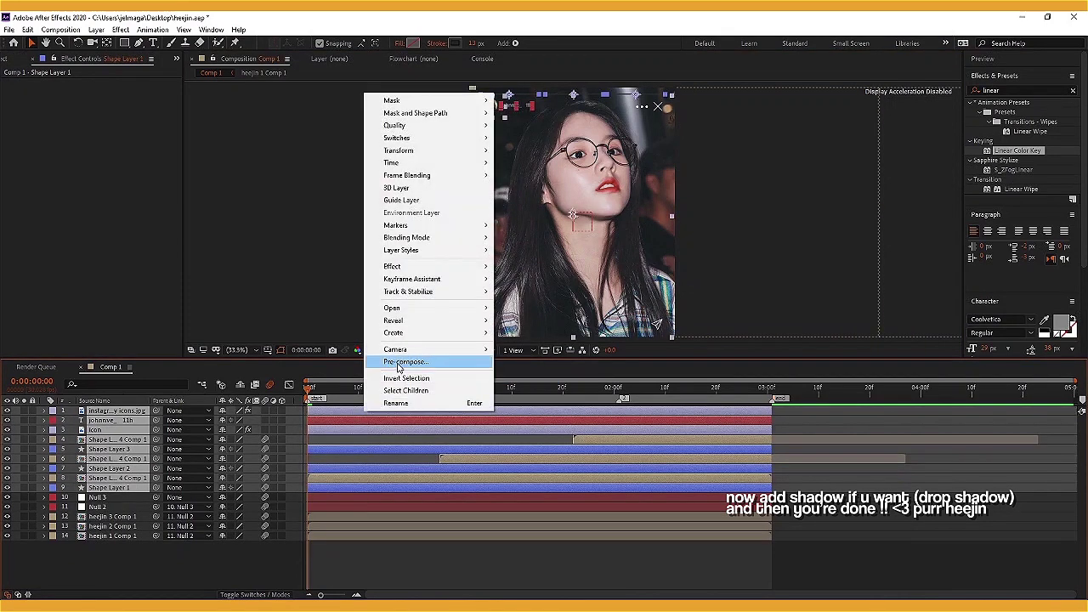
click(400, 357)
click(559, 381)
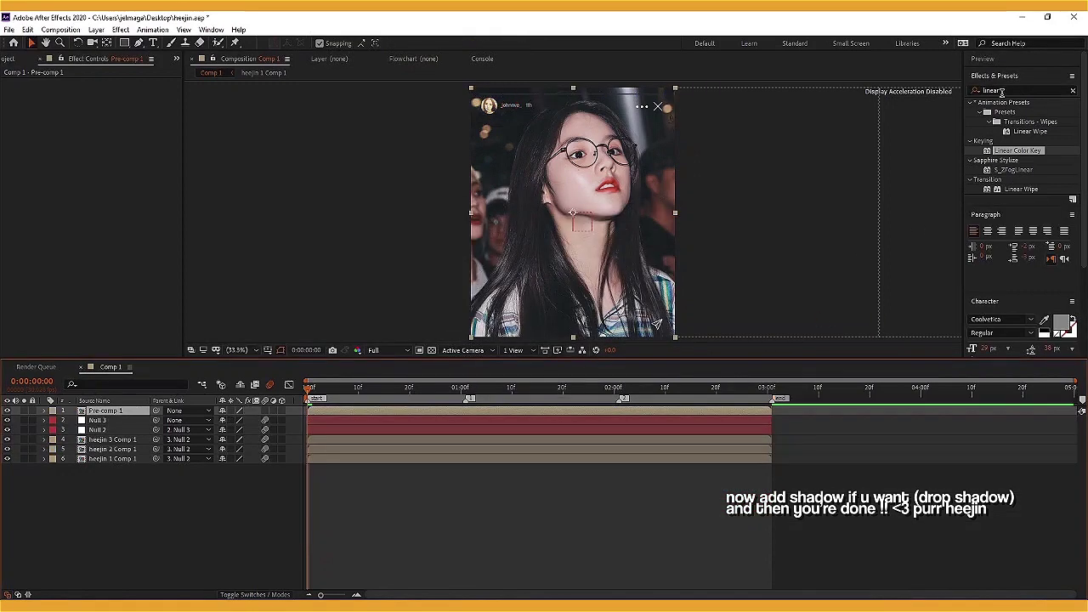
Apply Drop Shadow to Pre-comp 1 with softness 8, and set preview resolution to Quarter
click(1007, 89)
text(drop)
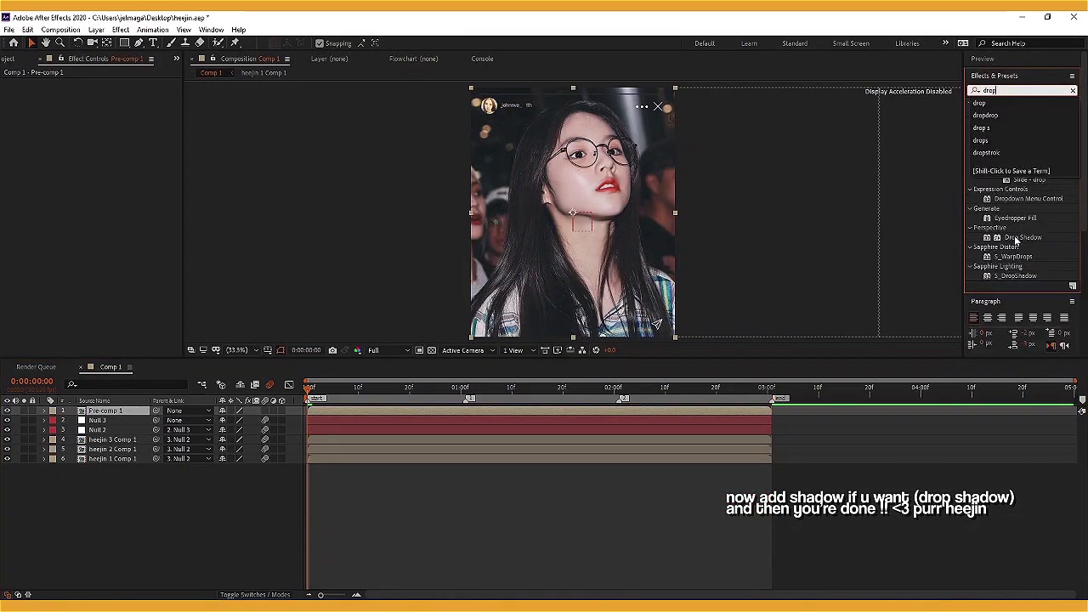
drag(1023, 237, 73, 183)
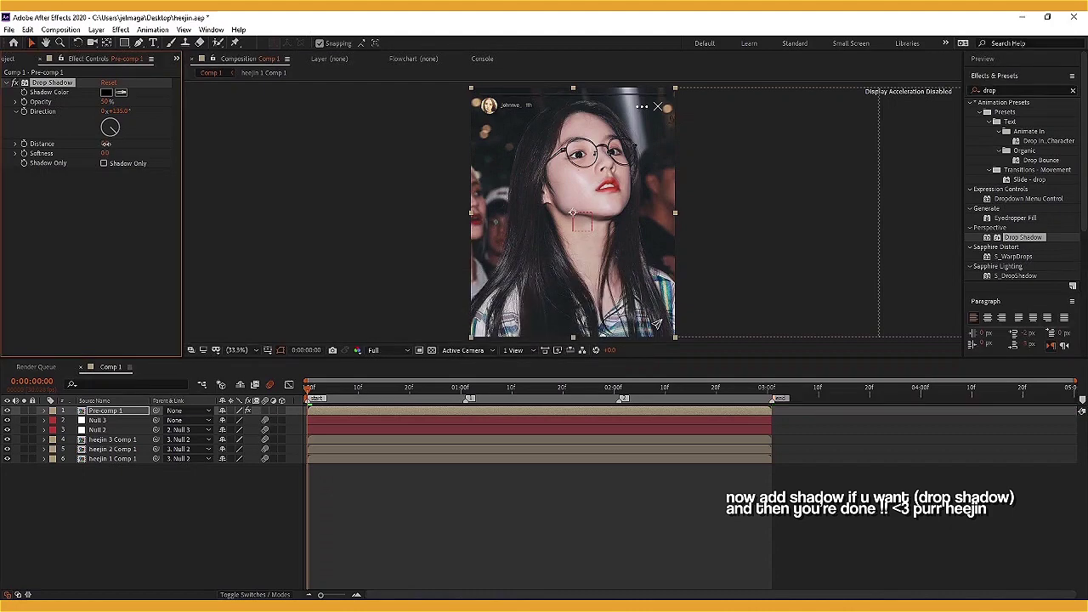
drag(105, 153, 109, 156)
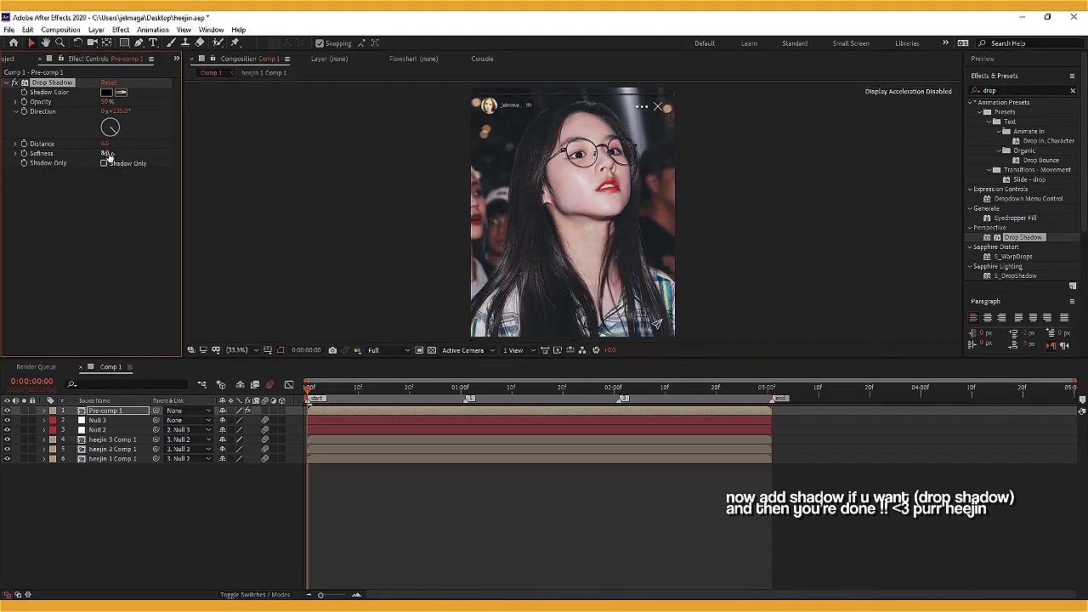
click(375, 350)
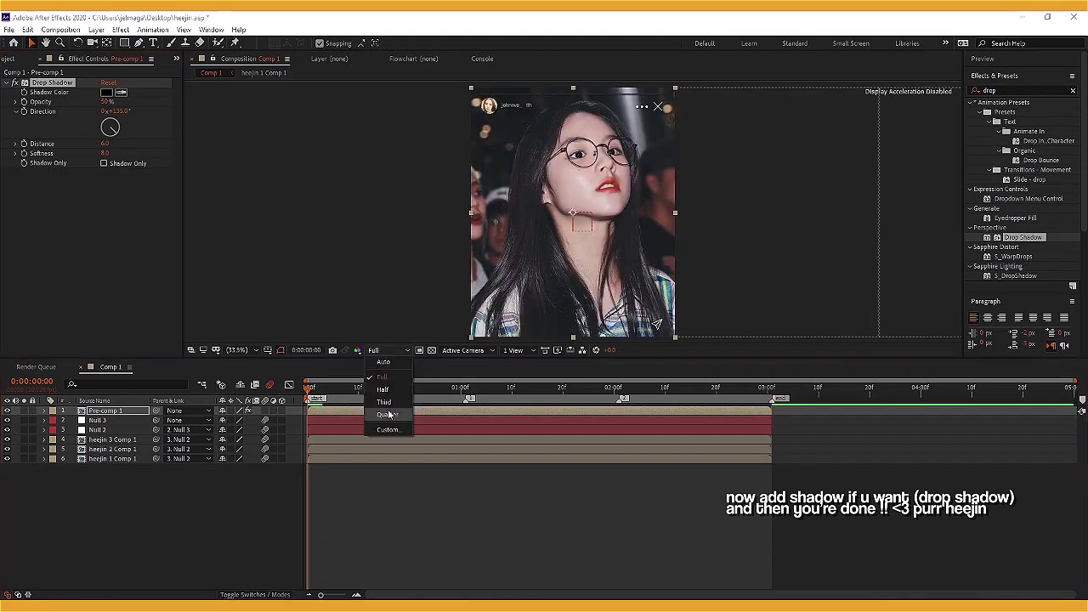
click(388, 414)
Play the Quarter-resolution preview of the finished story slideshow
key(space)
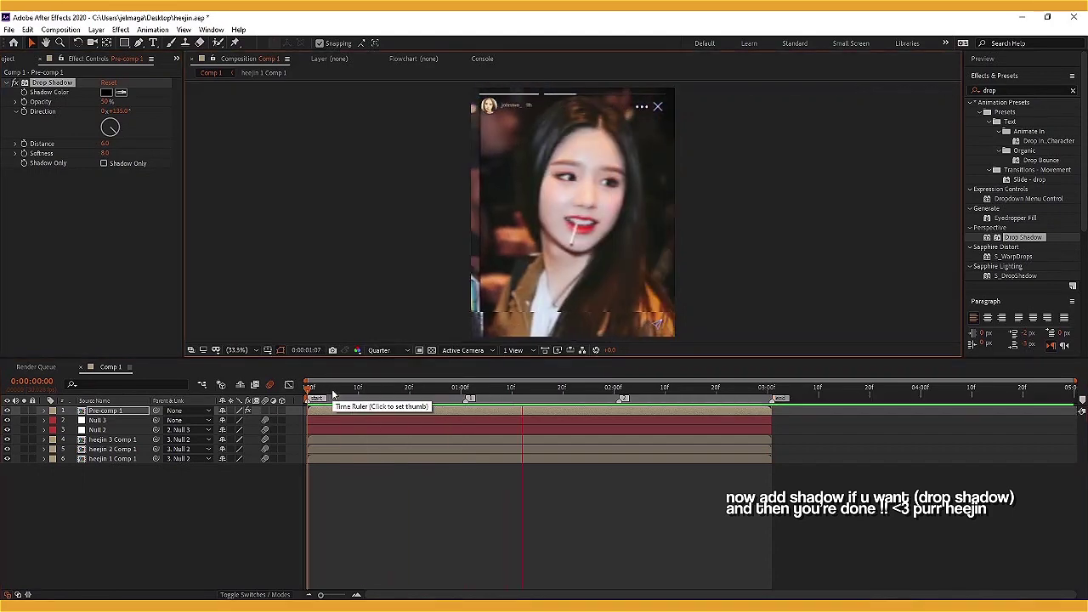